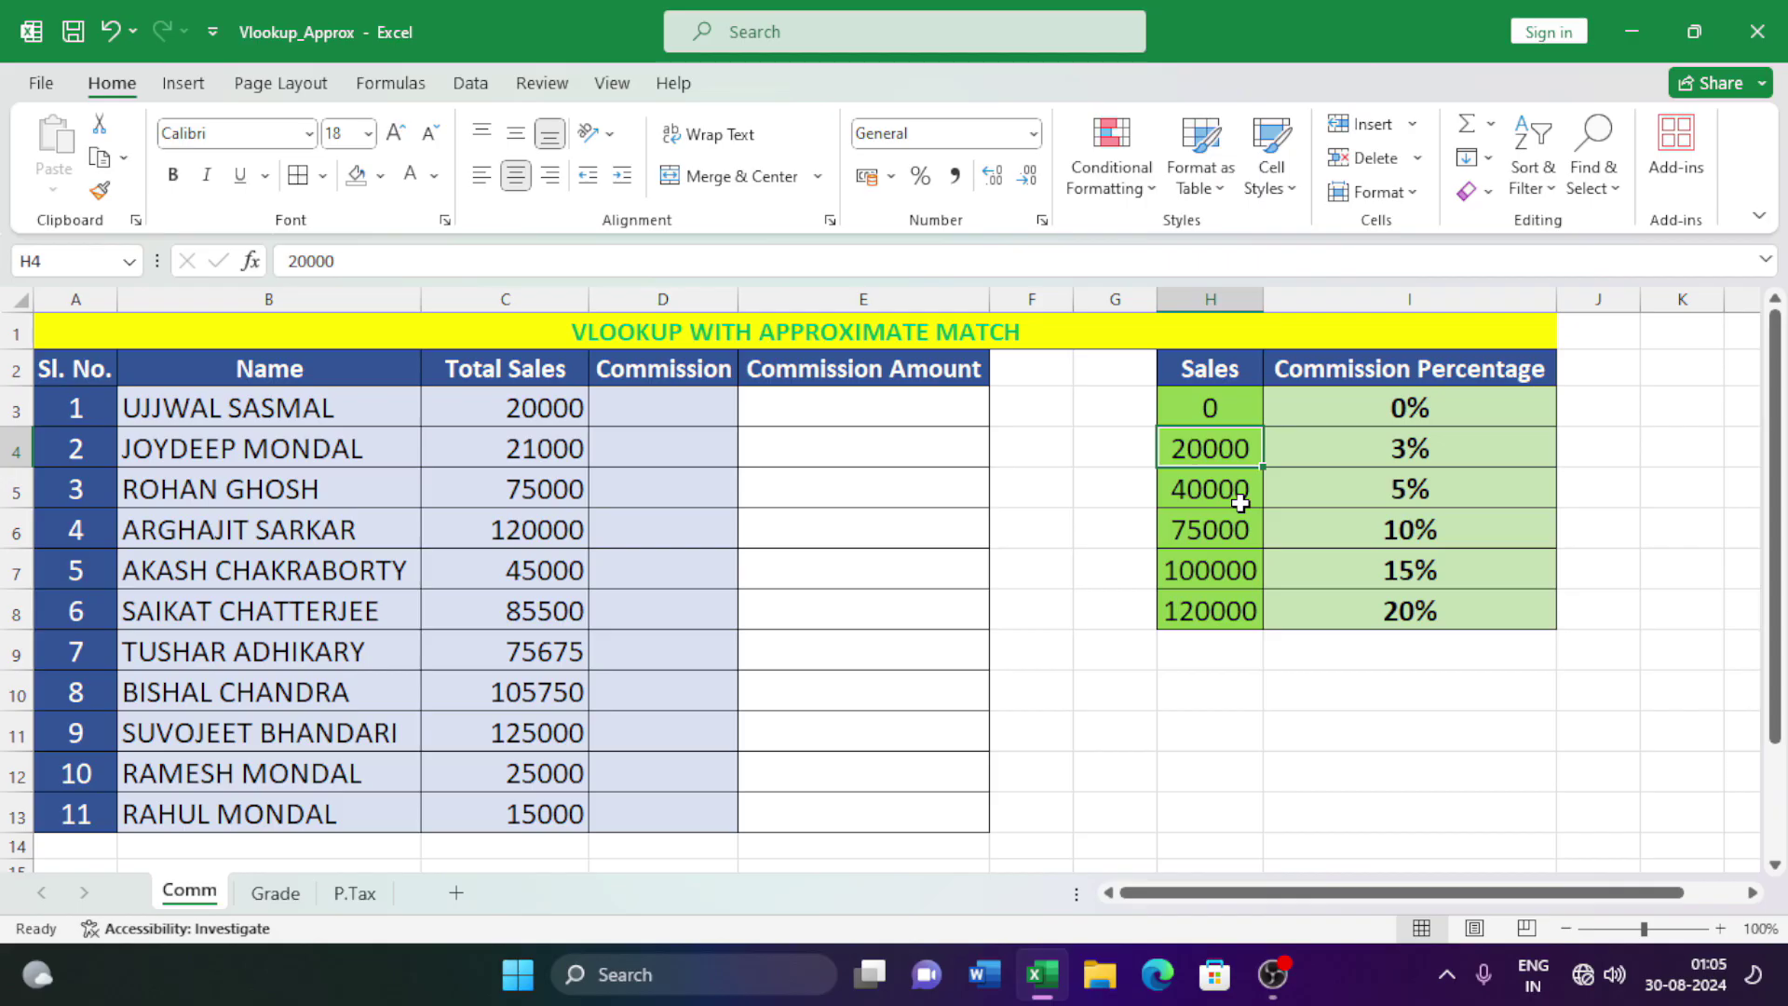
Examine the sales thresholds and commission percentages in H3:I8 and compare them with the total sales in column C.
left_click(1390, 453)
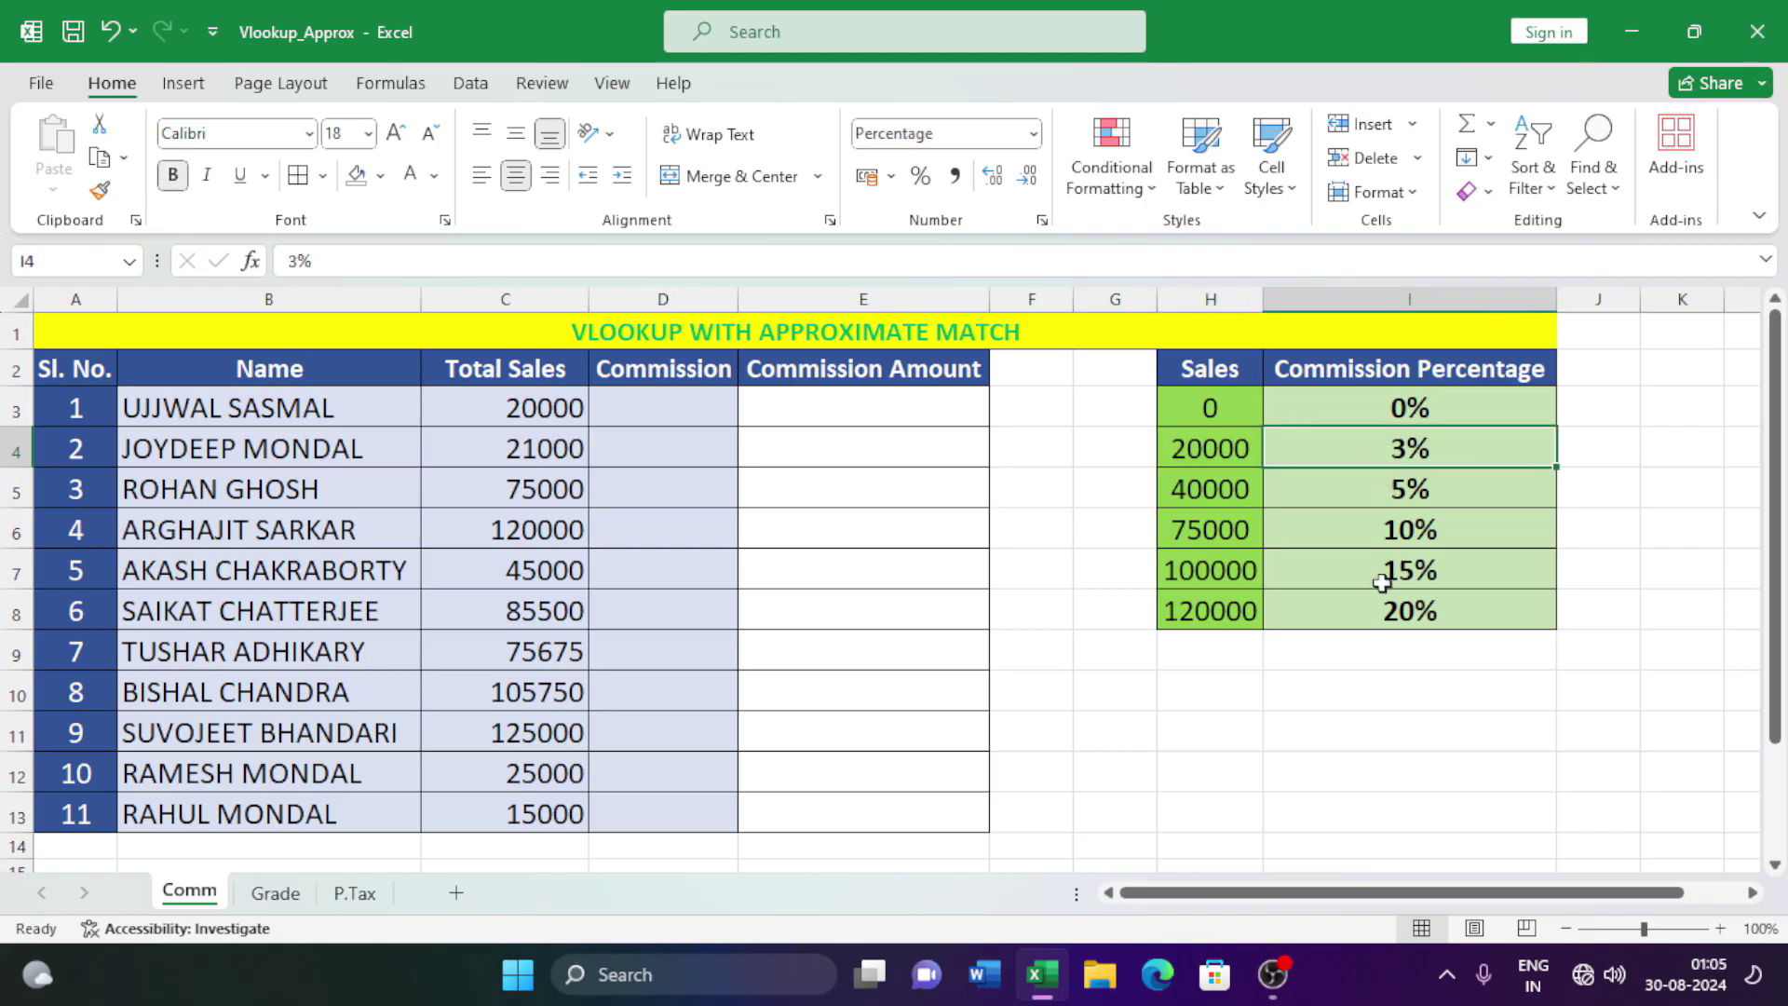
left_click(1231, 490)
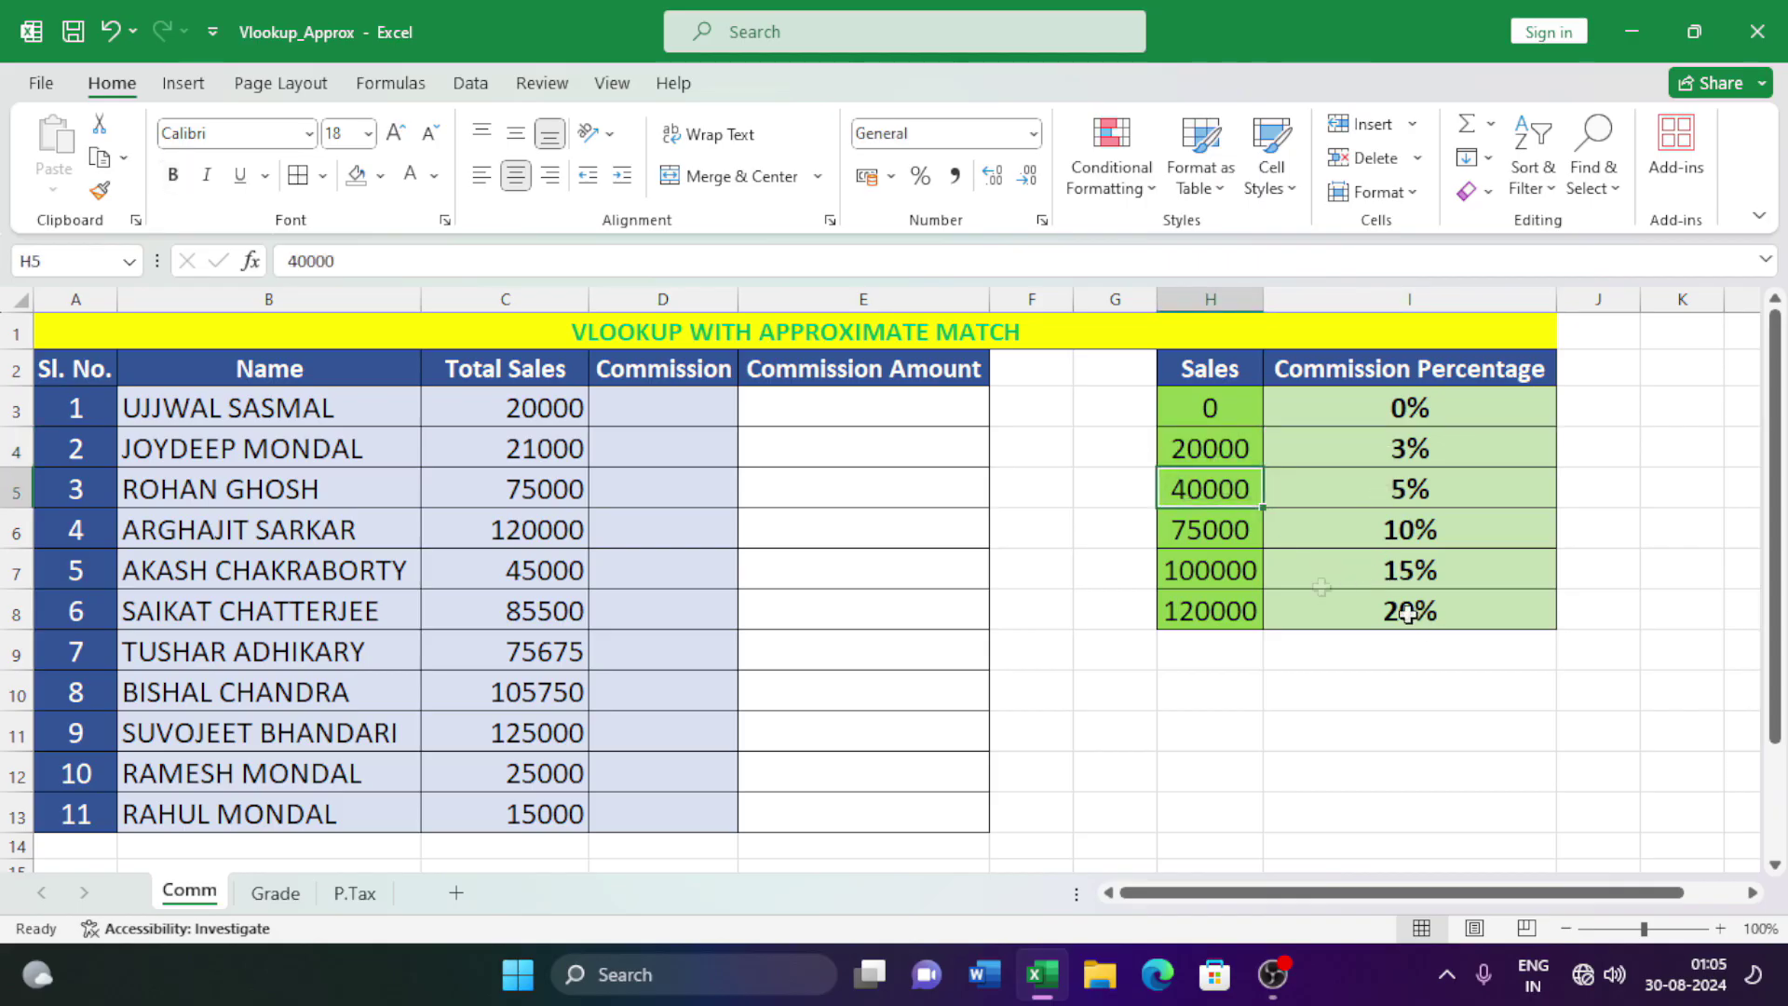
left_click(1193, 531)
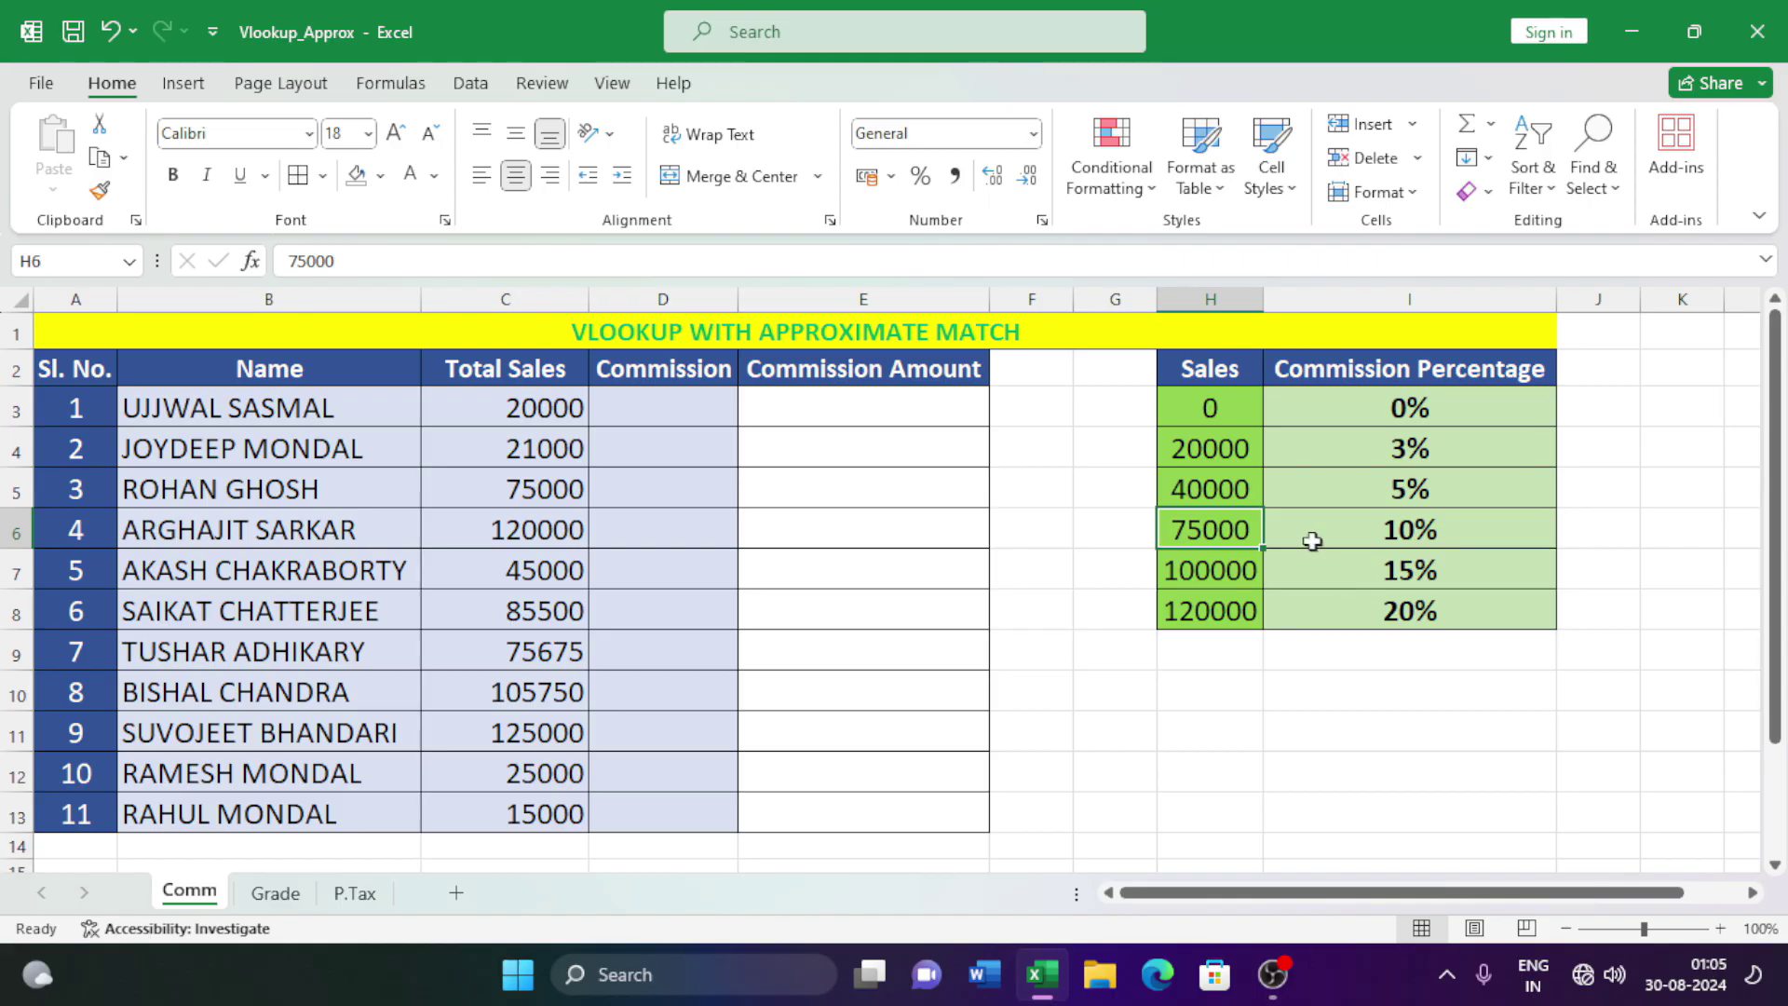
left_click(1476, 486)
left_click(1251, 532)
left_click(1256, 580)
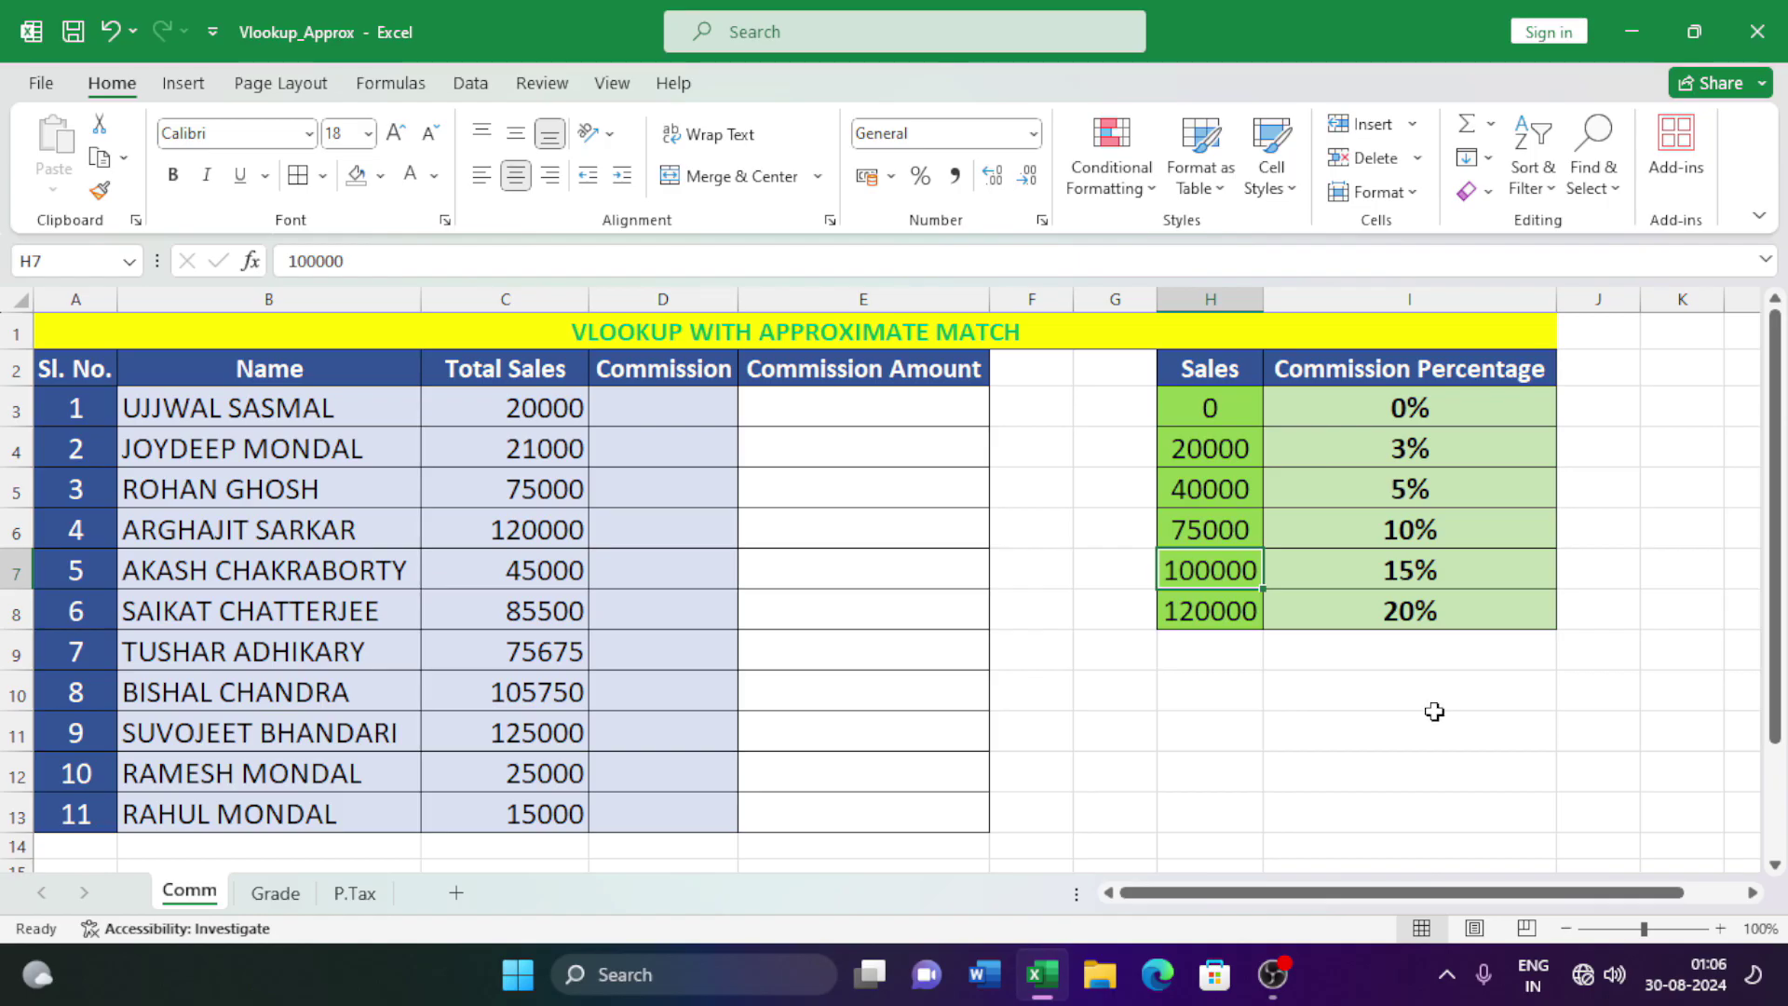
left_click(1476, 533)
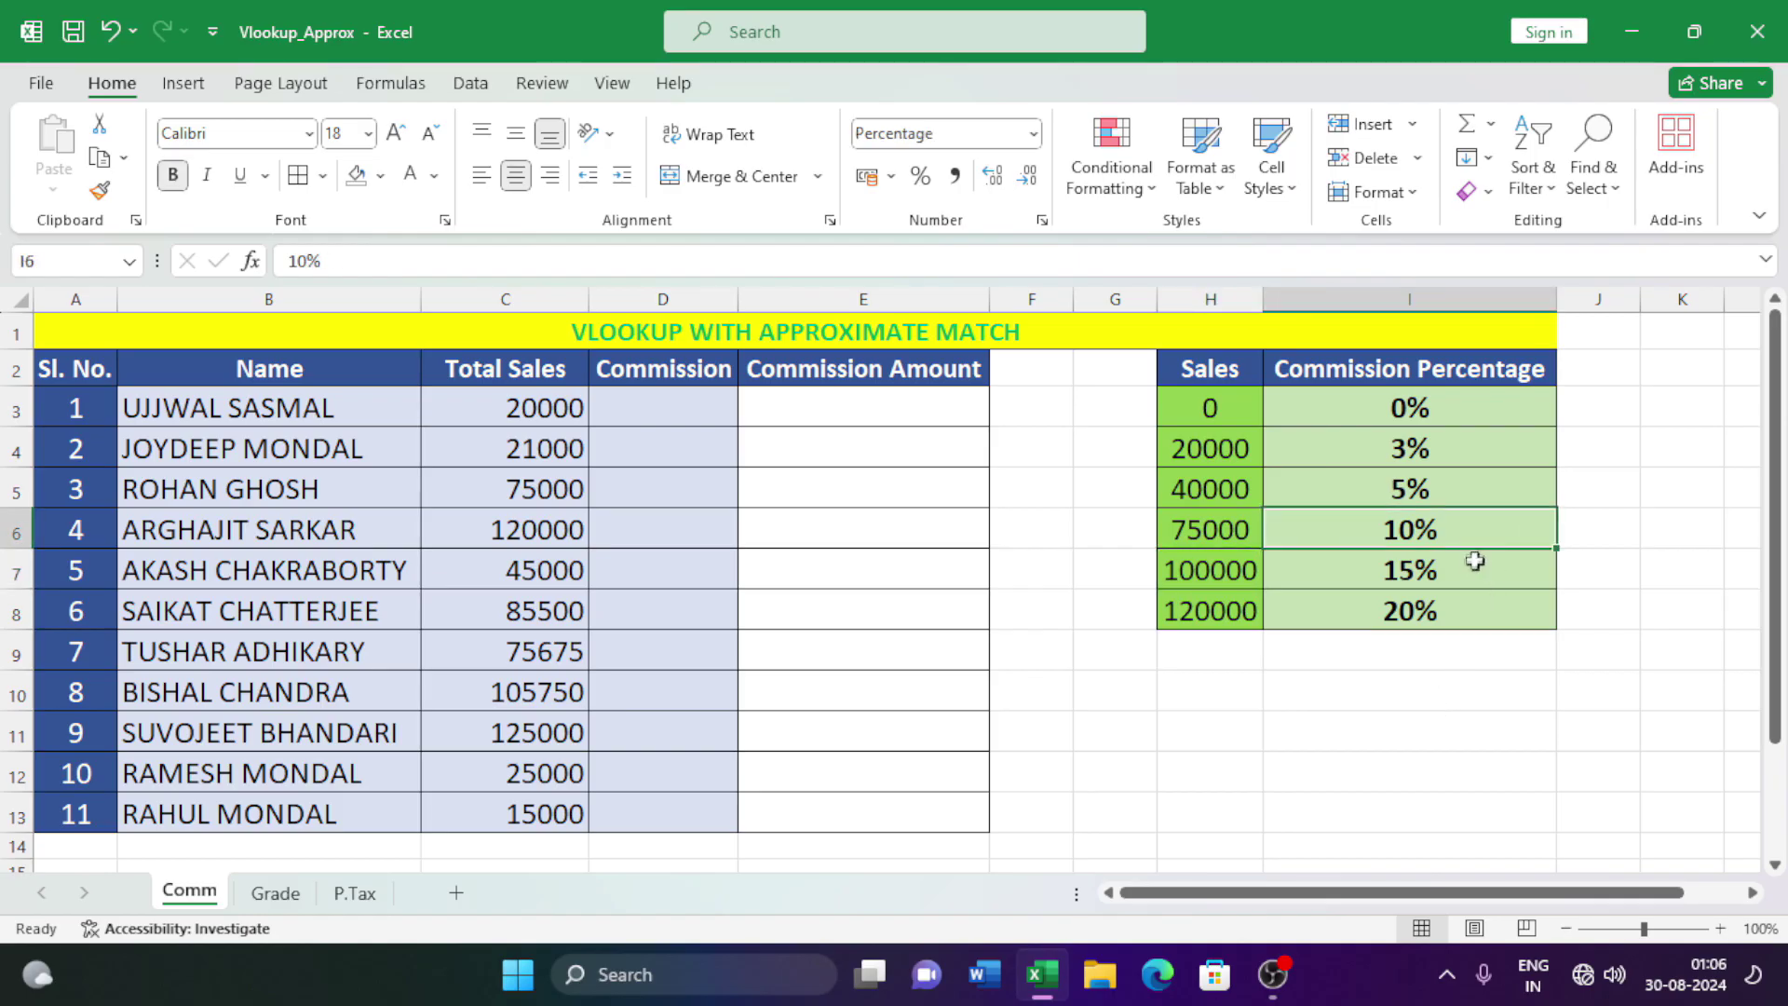
left_click(1230, 576)
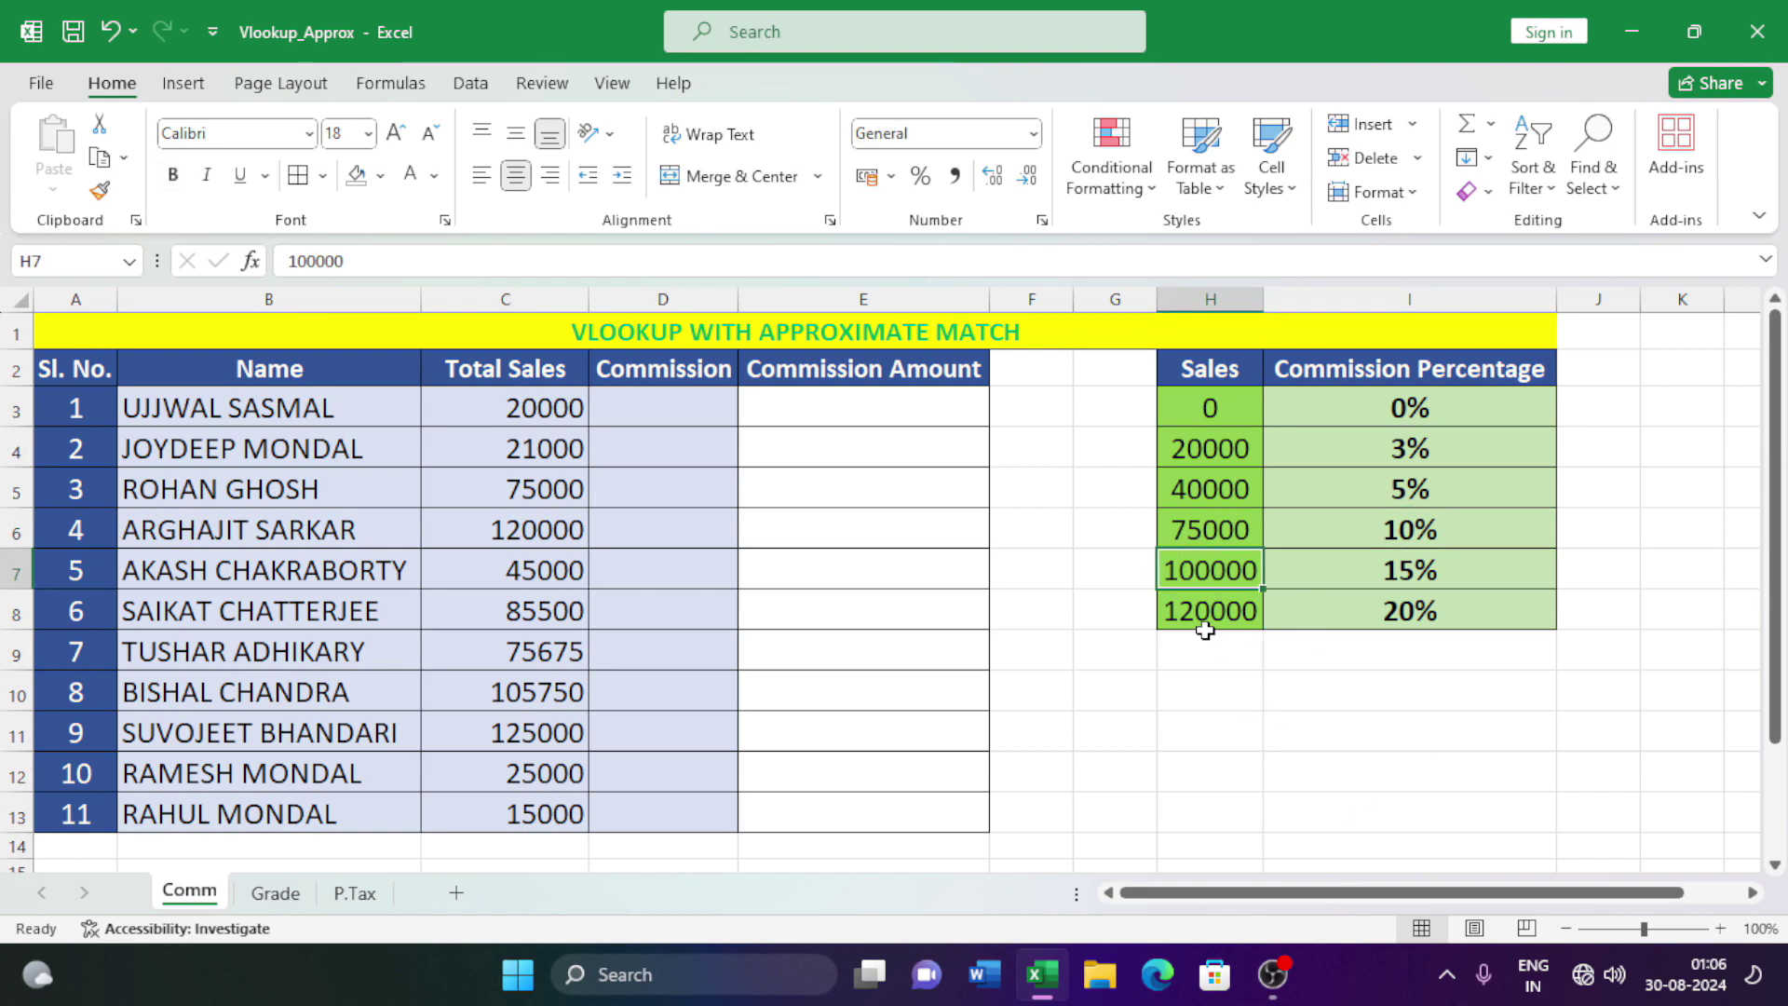
left_click(1489, 565)
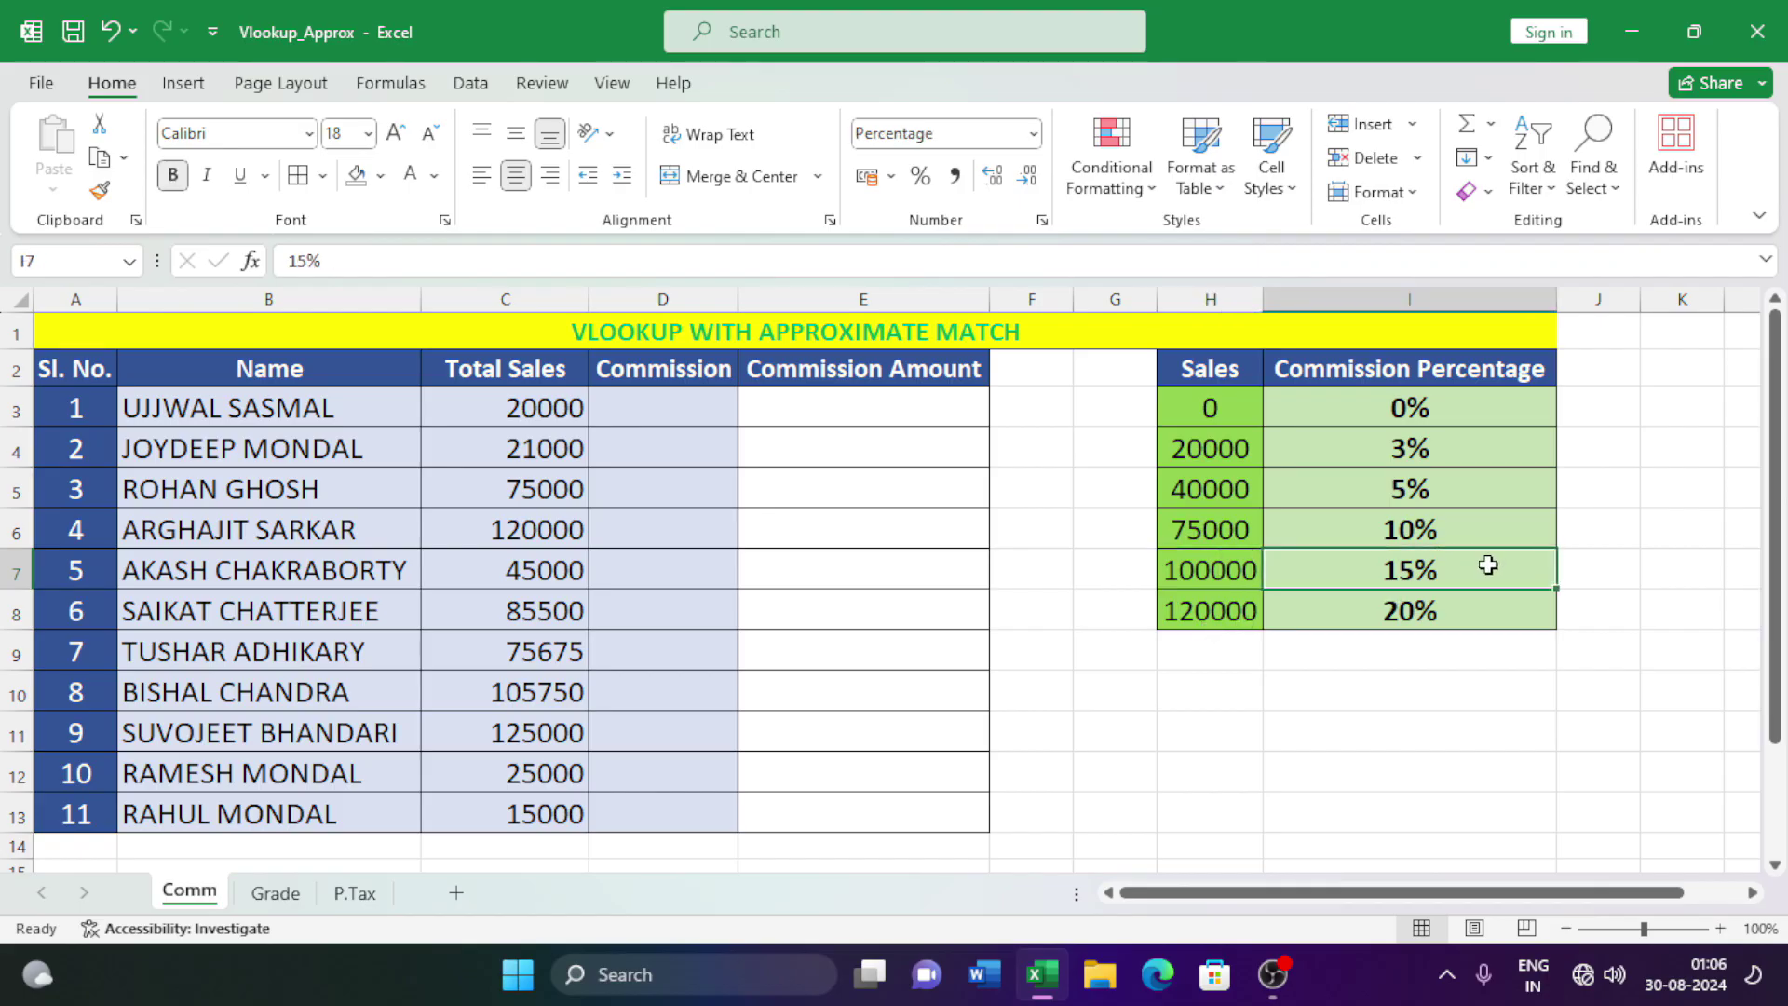
left_click(1206, 613)
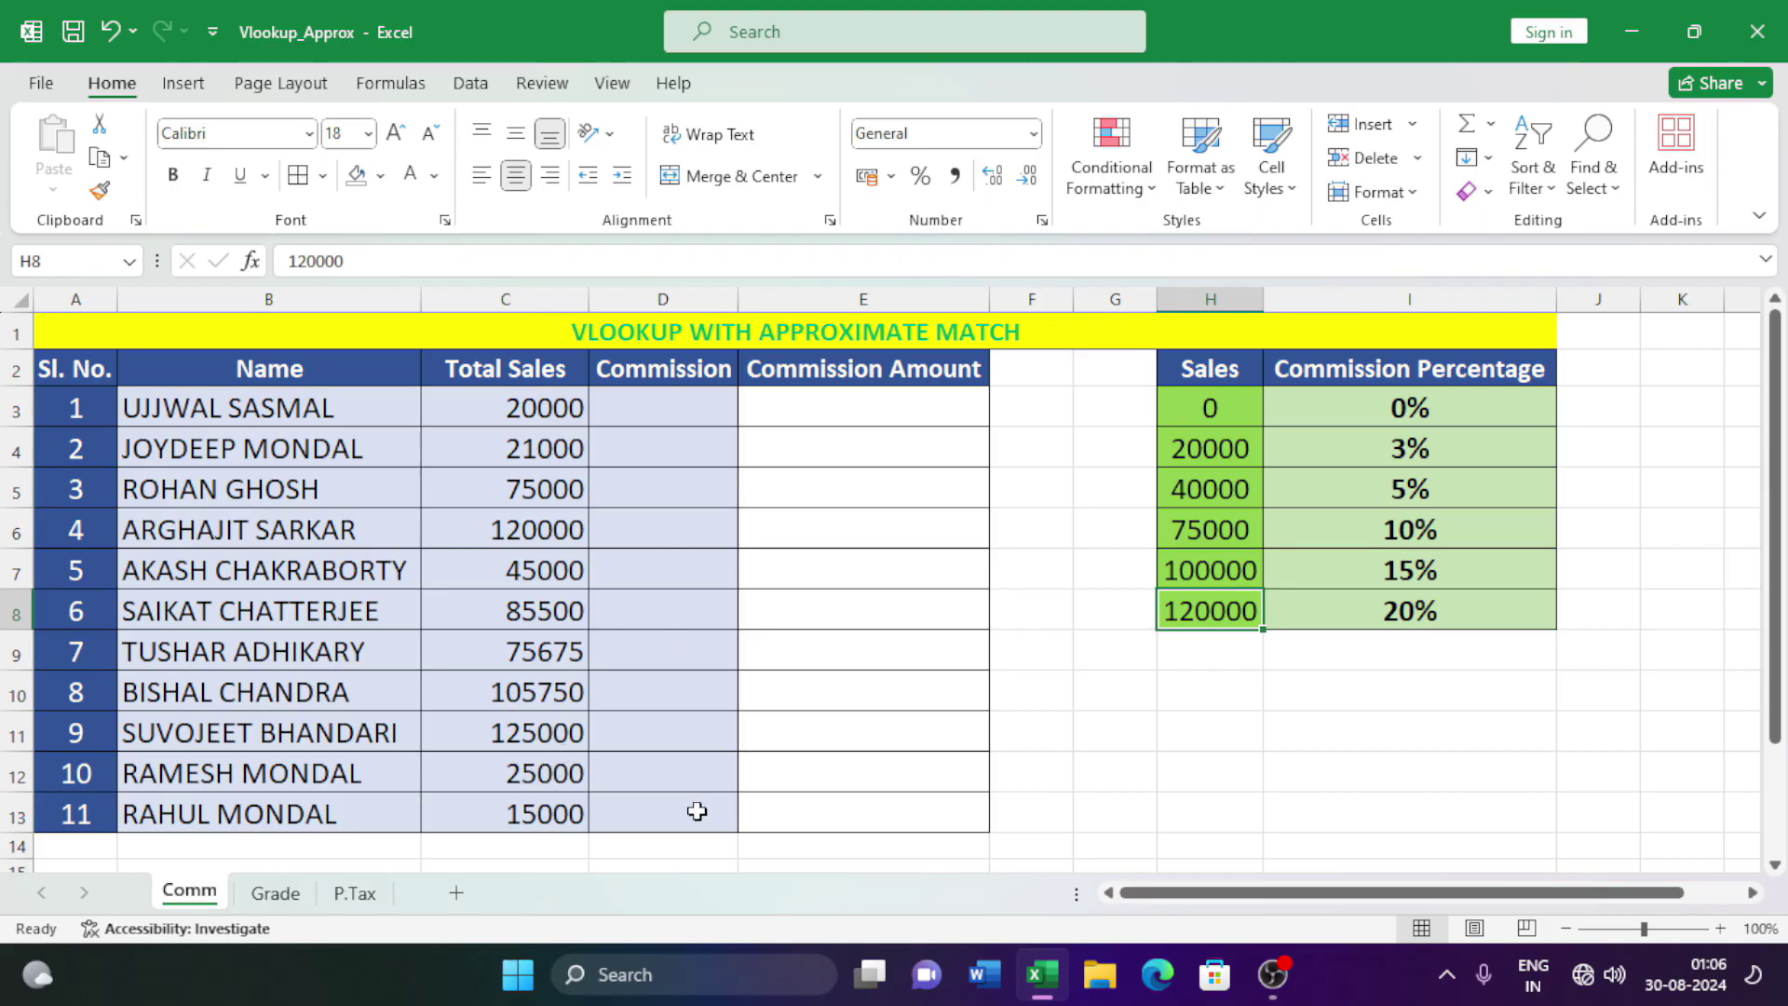
left_click(843, 411)
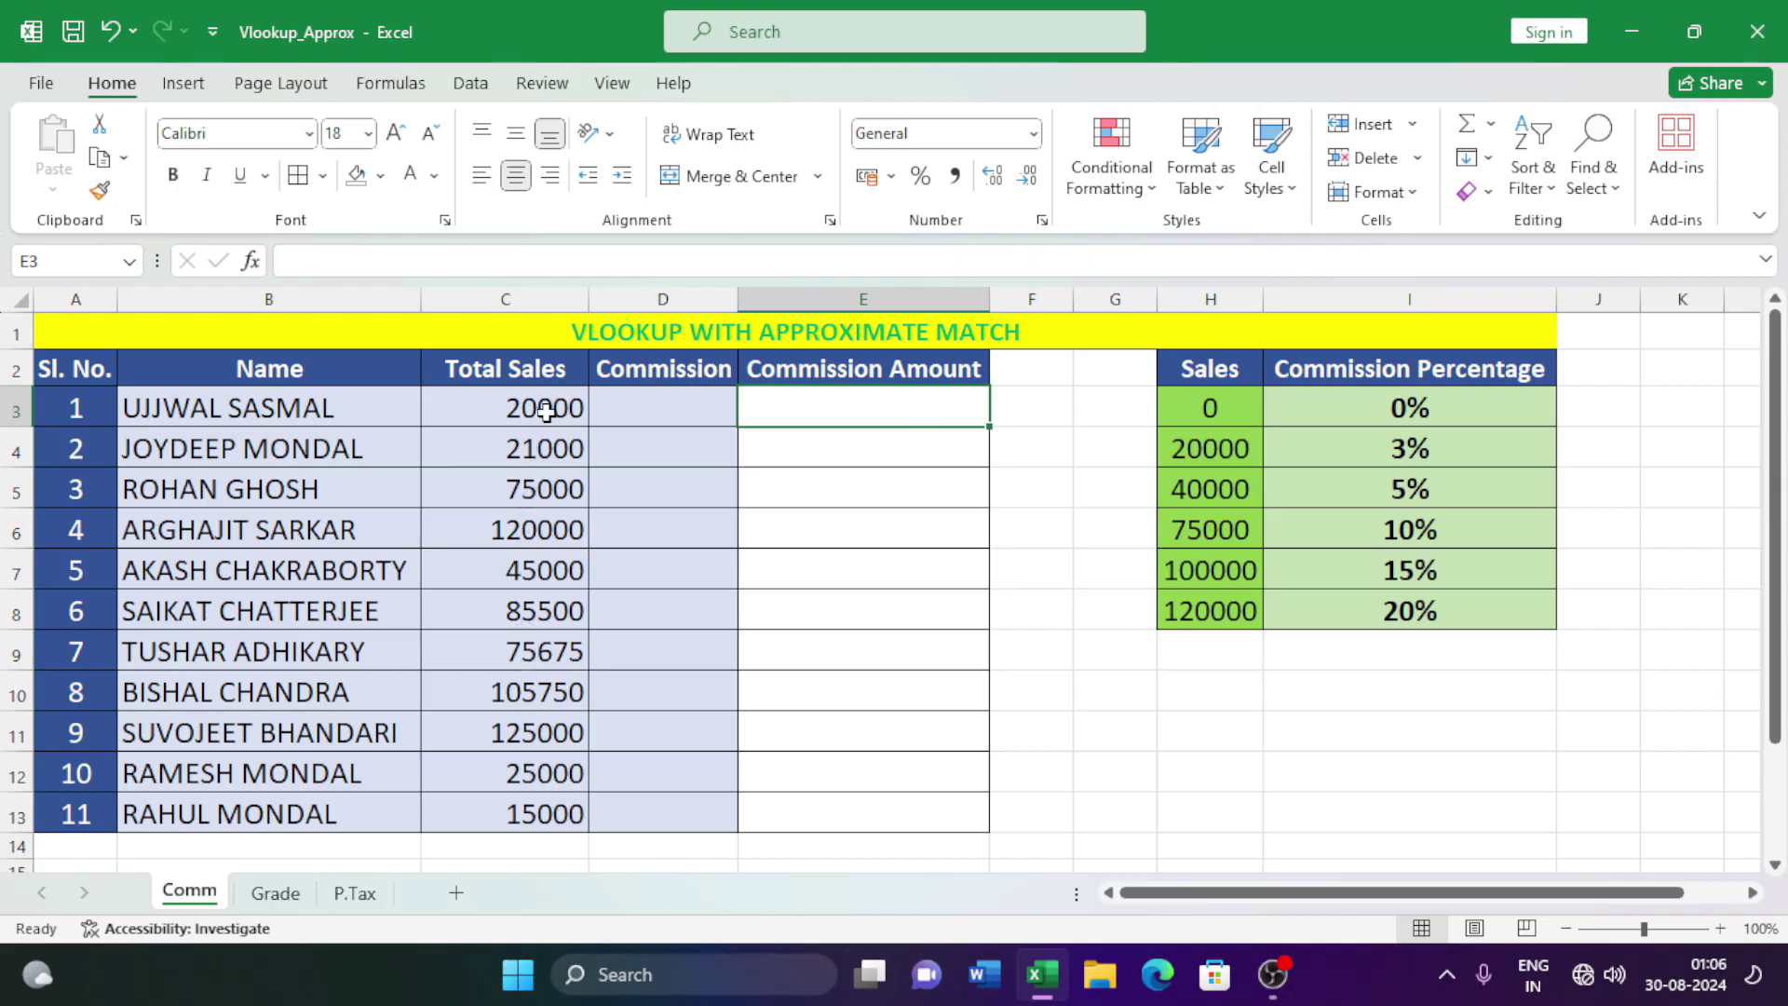
left_click(1392, 451)
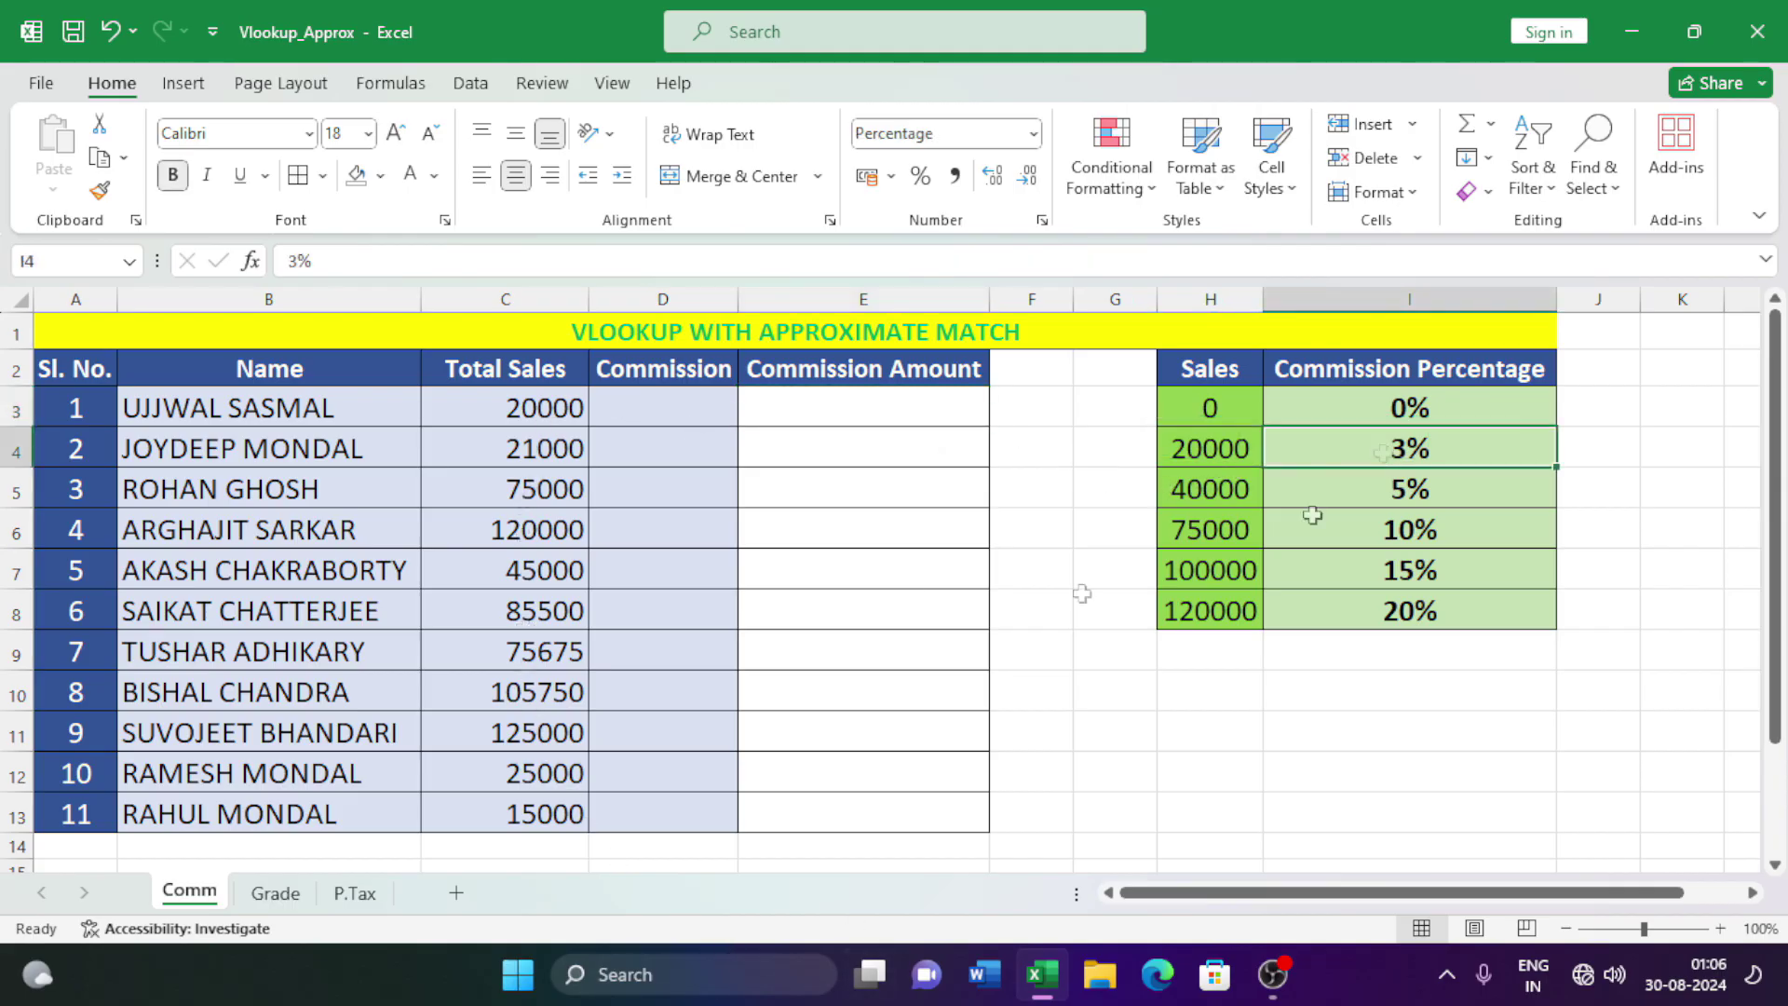
left_click(699, 419)
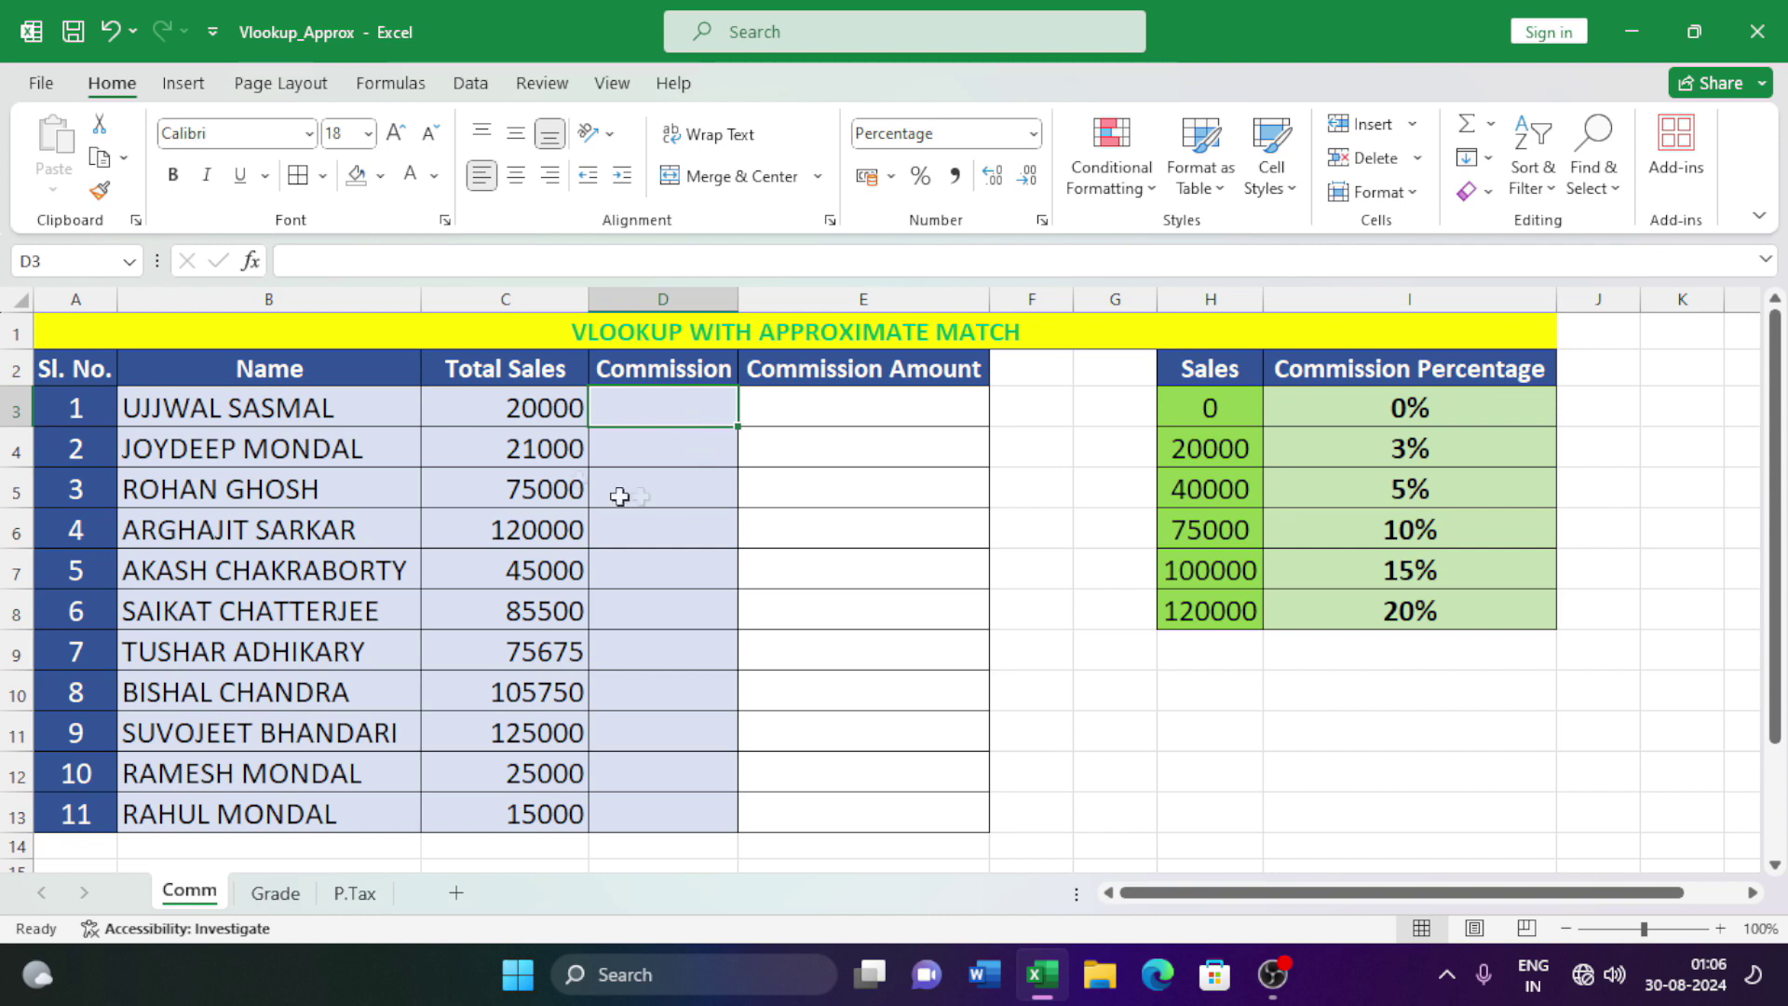
left_click(548, 459)
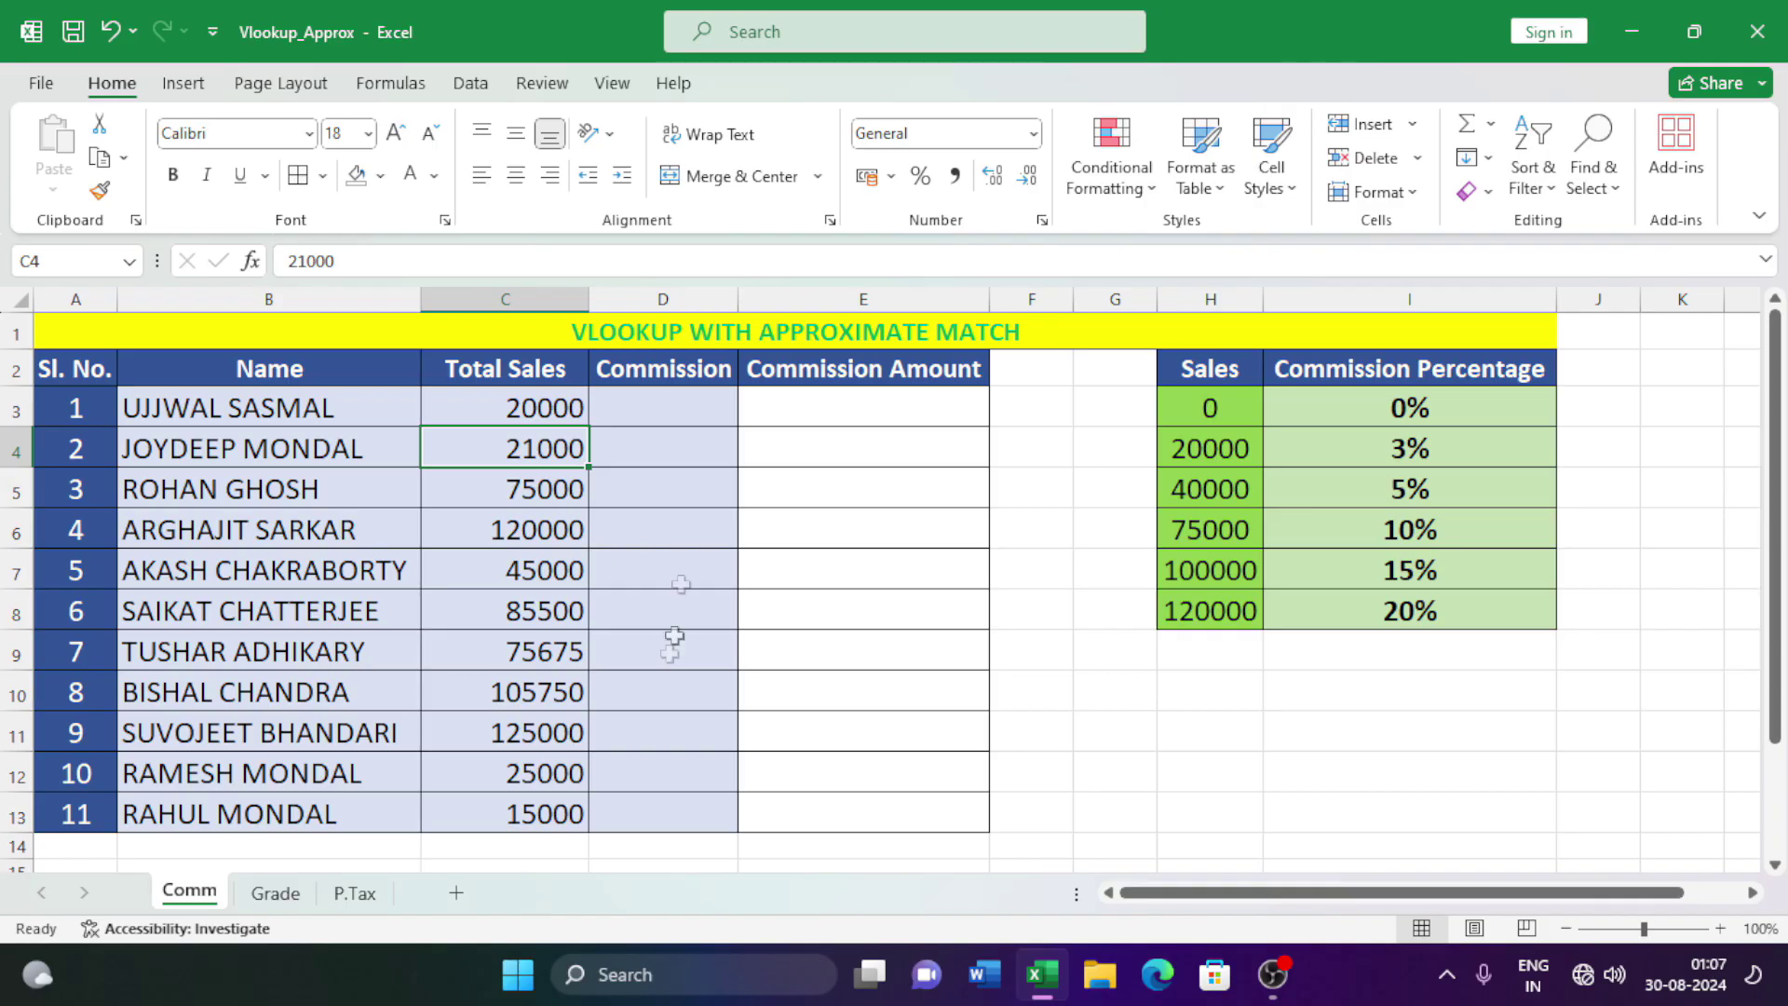
Enter the approximate-match formula =VLOOKUP(C3,$H$3:$I$8,2,TRUE) in Commission cell D3.
left_click(677, 407)
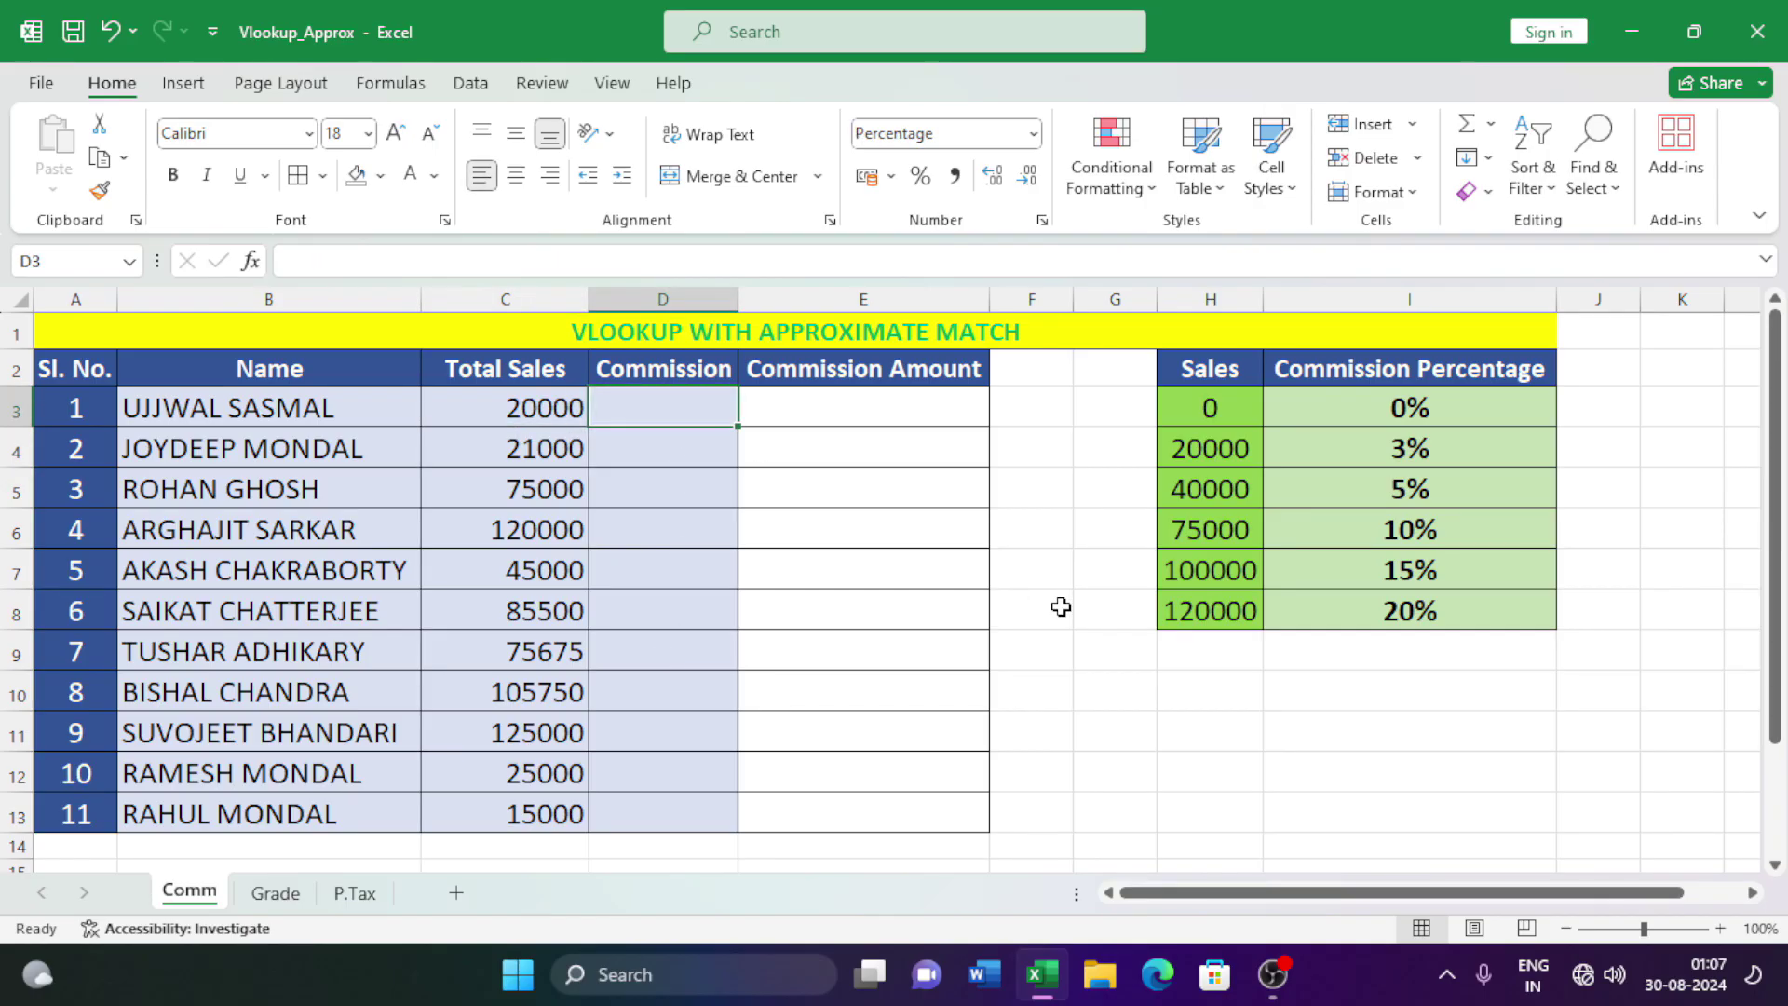
type("=")
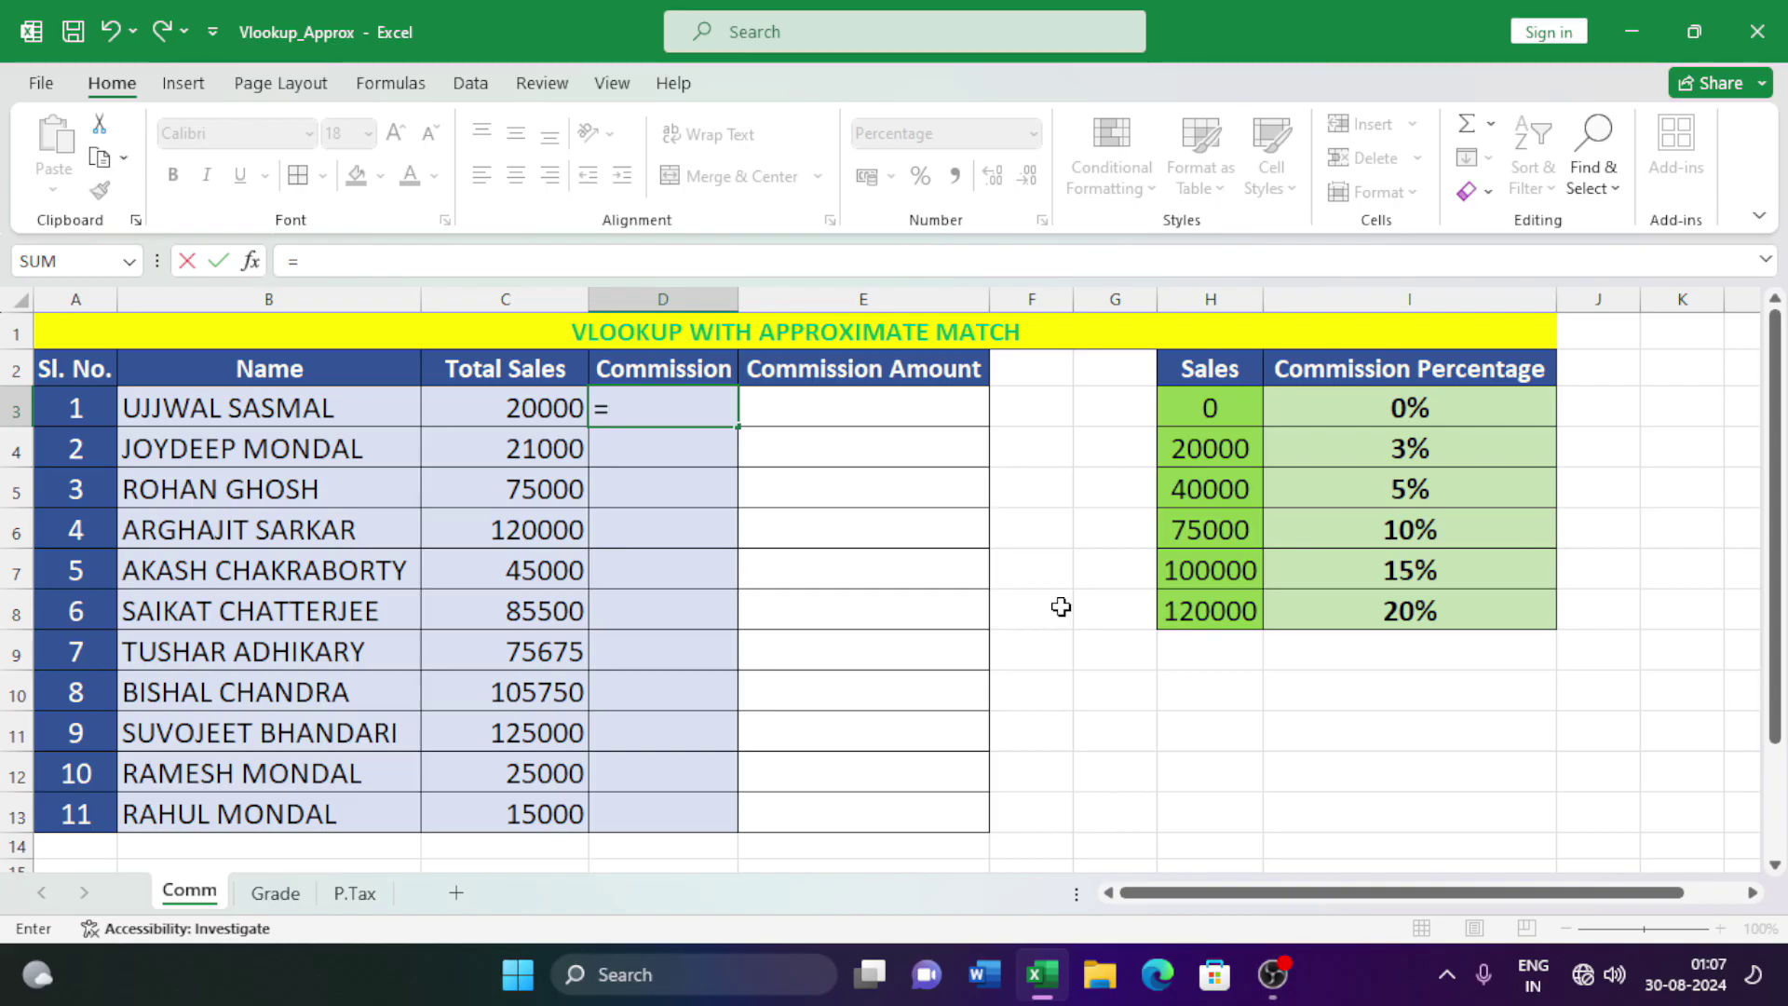
type("VL")
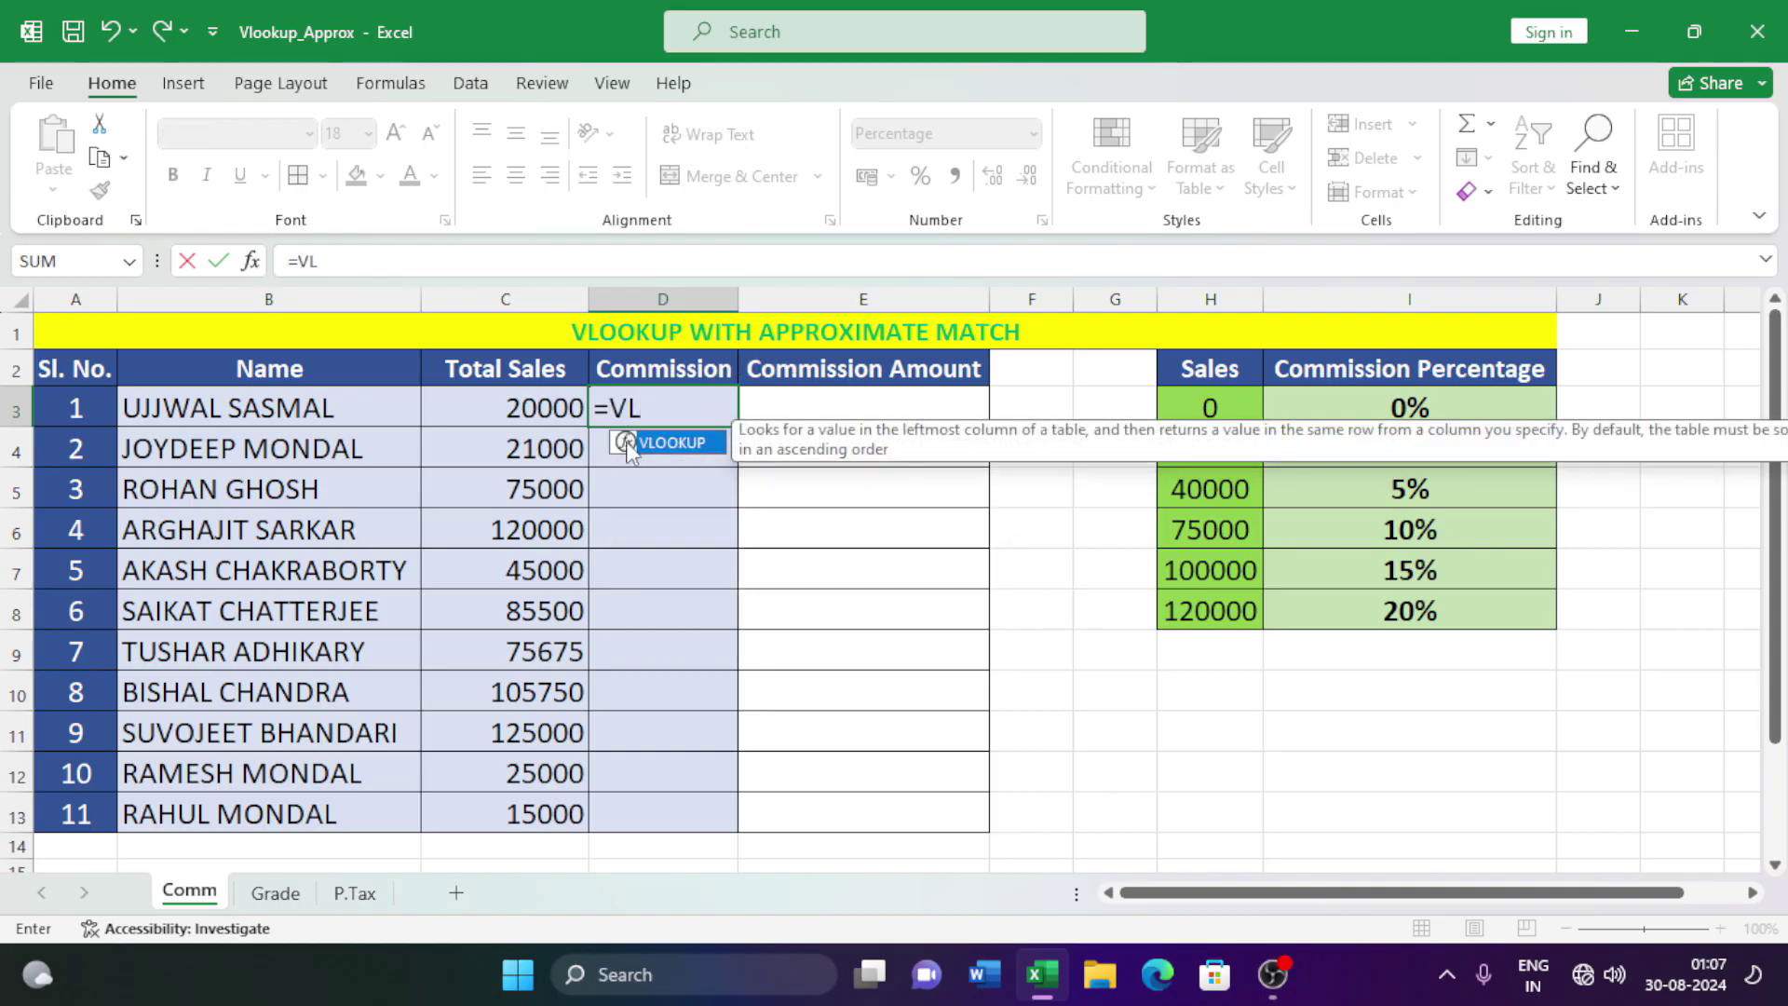
double_click(629, 444)
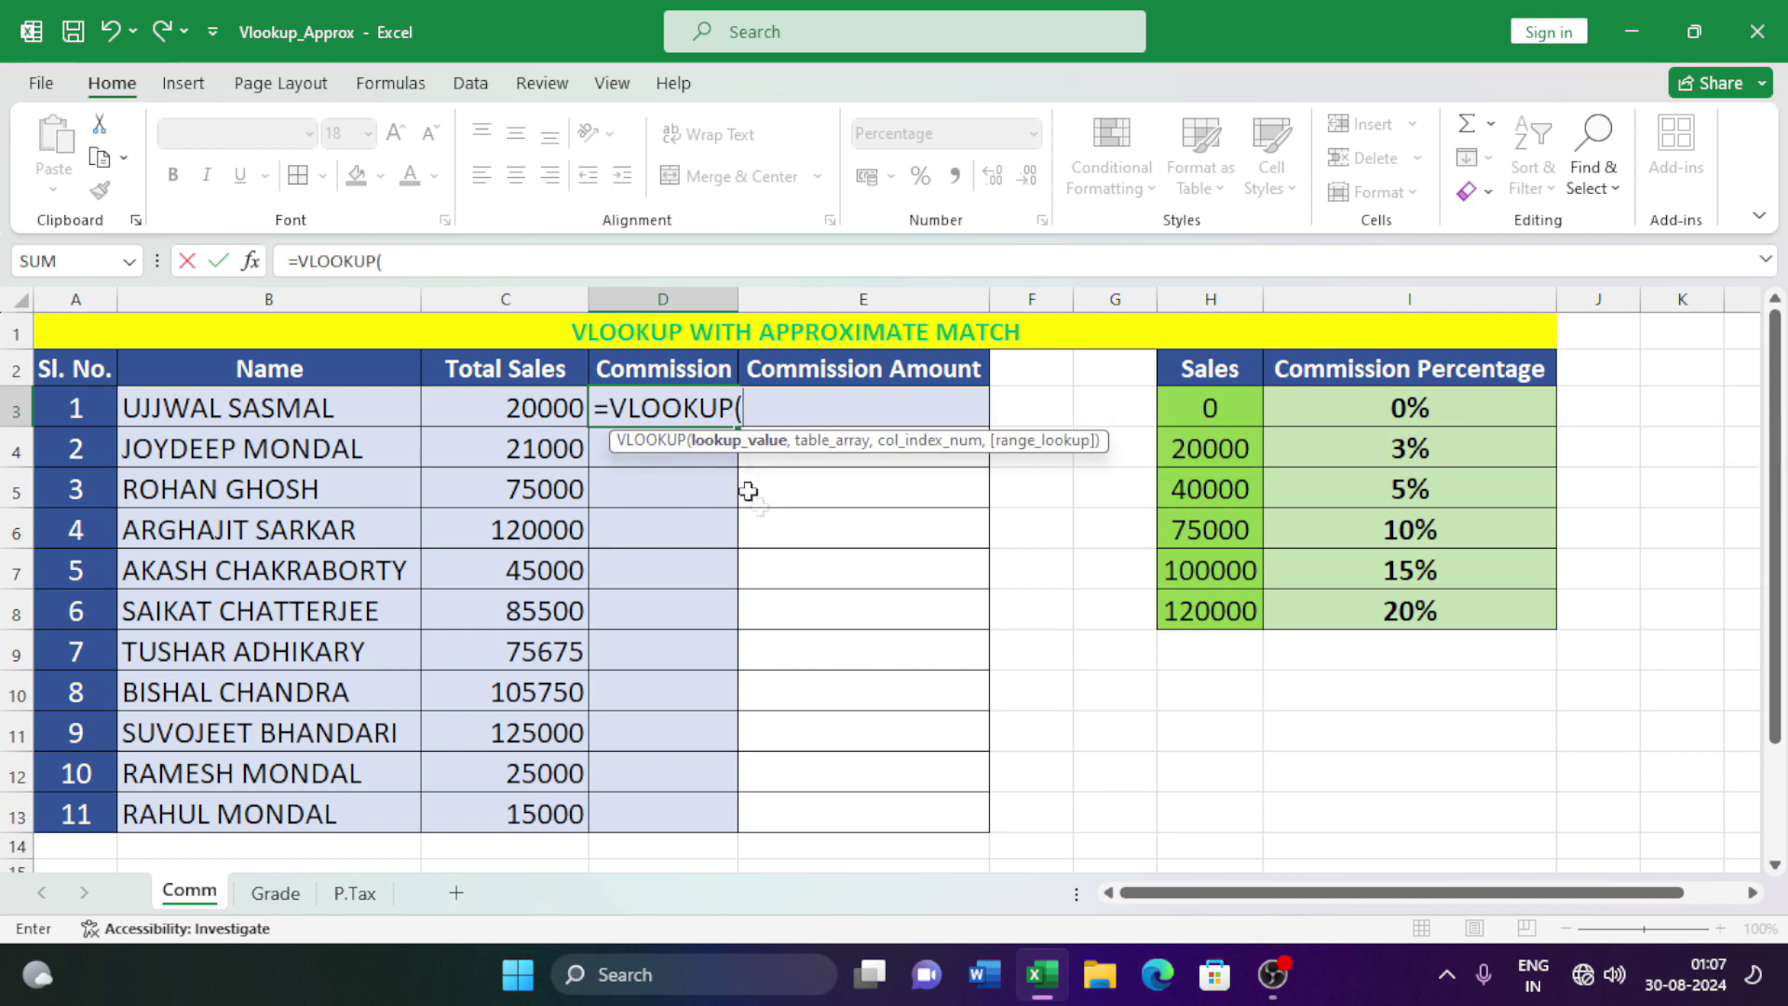
left_click(531, 417)
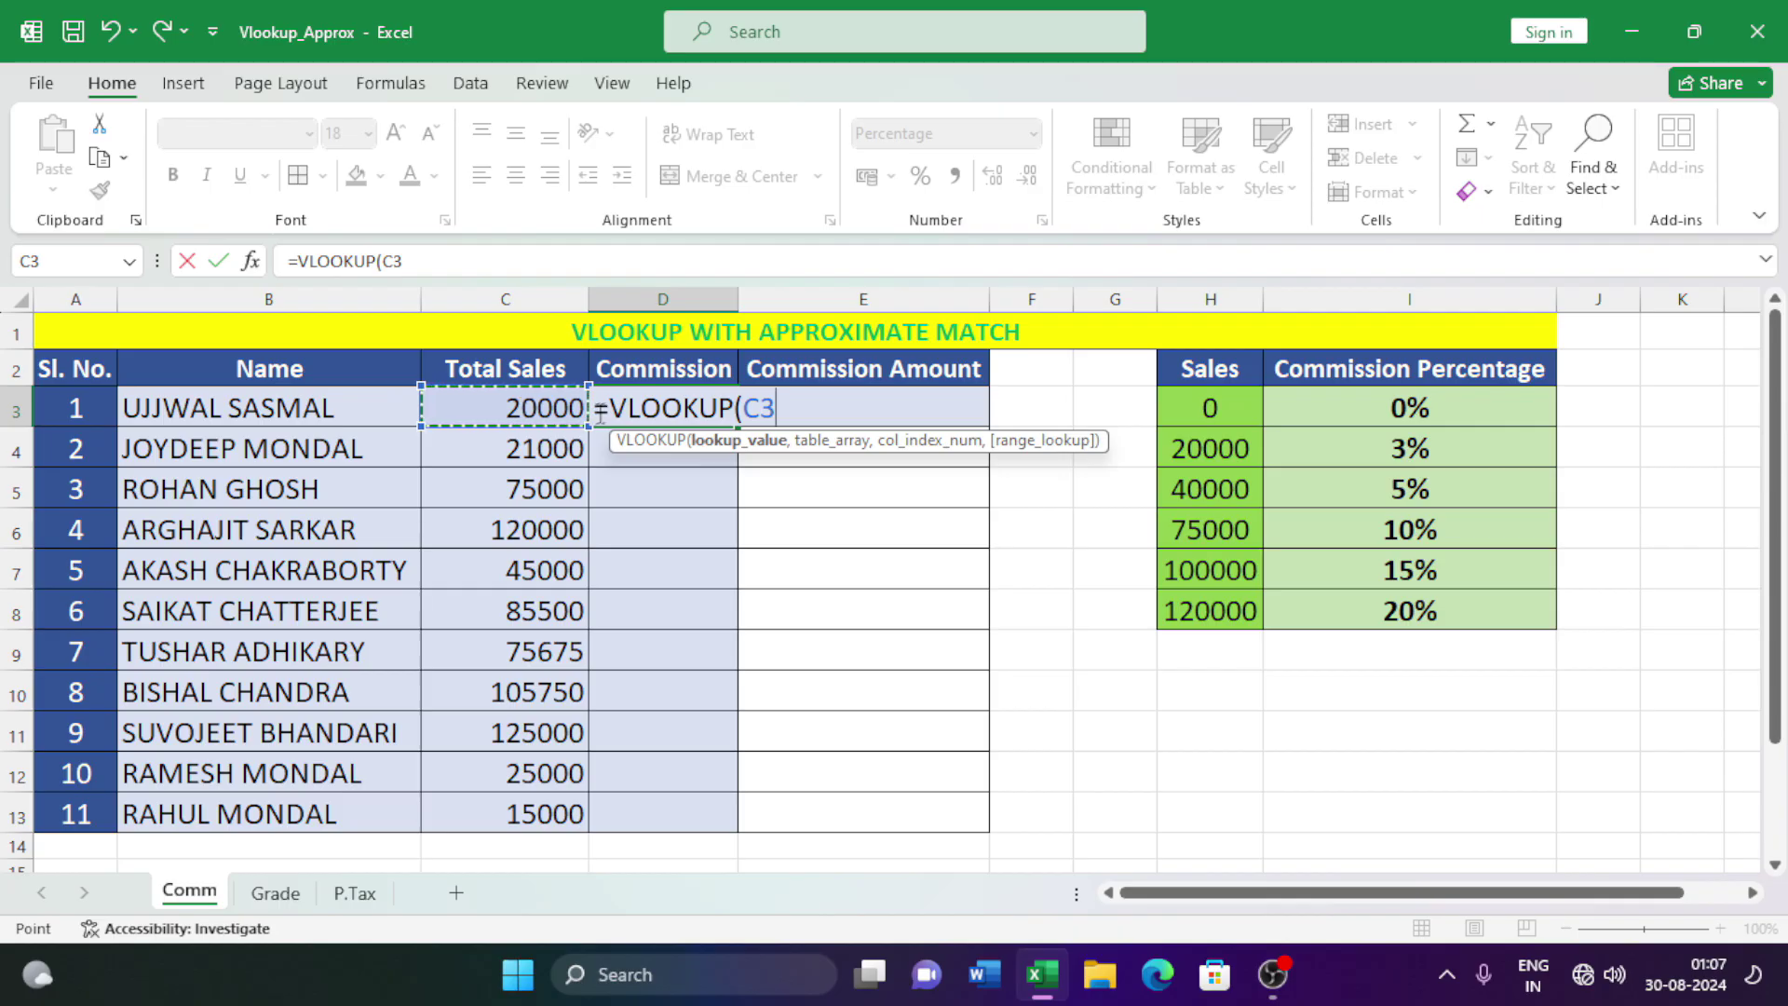
type(",")
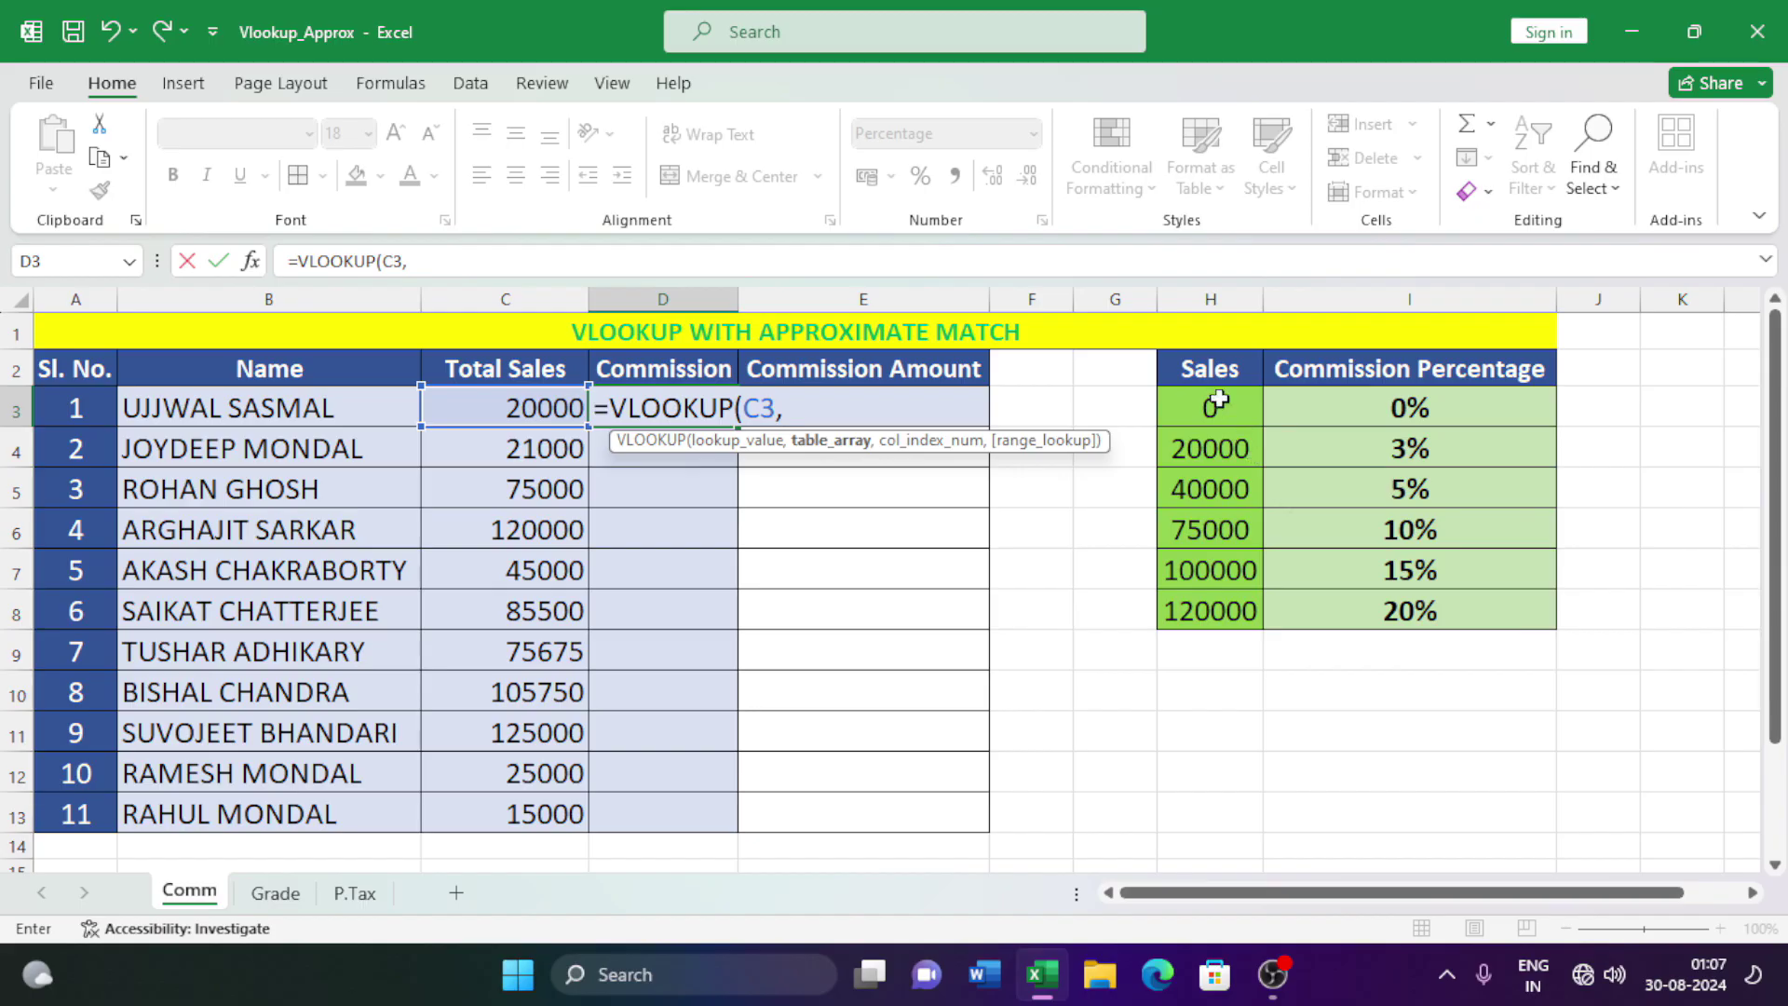
left_click_drag(1214, 407, 1449, 611)
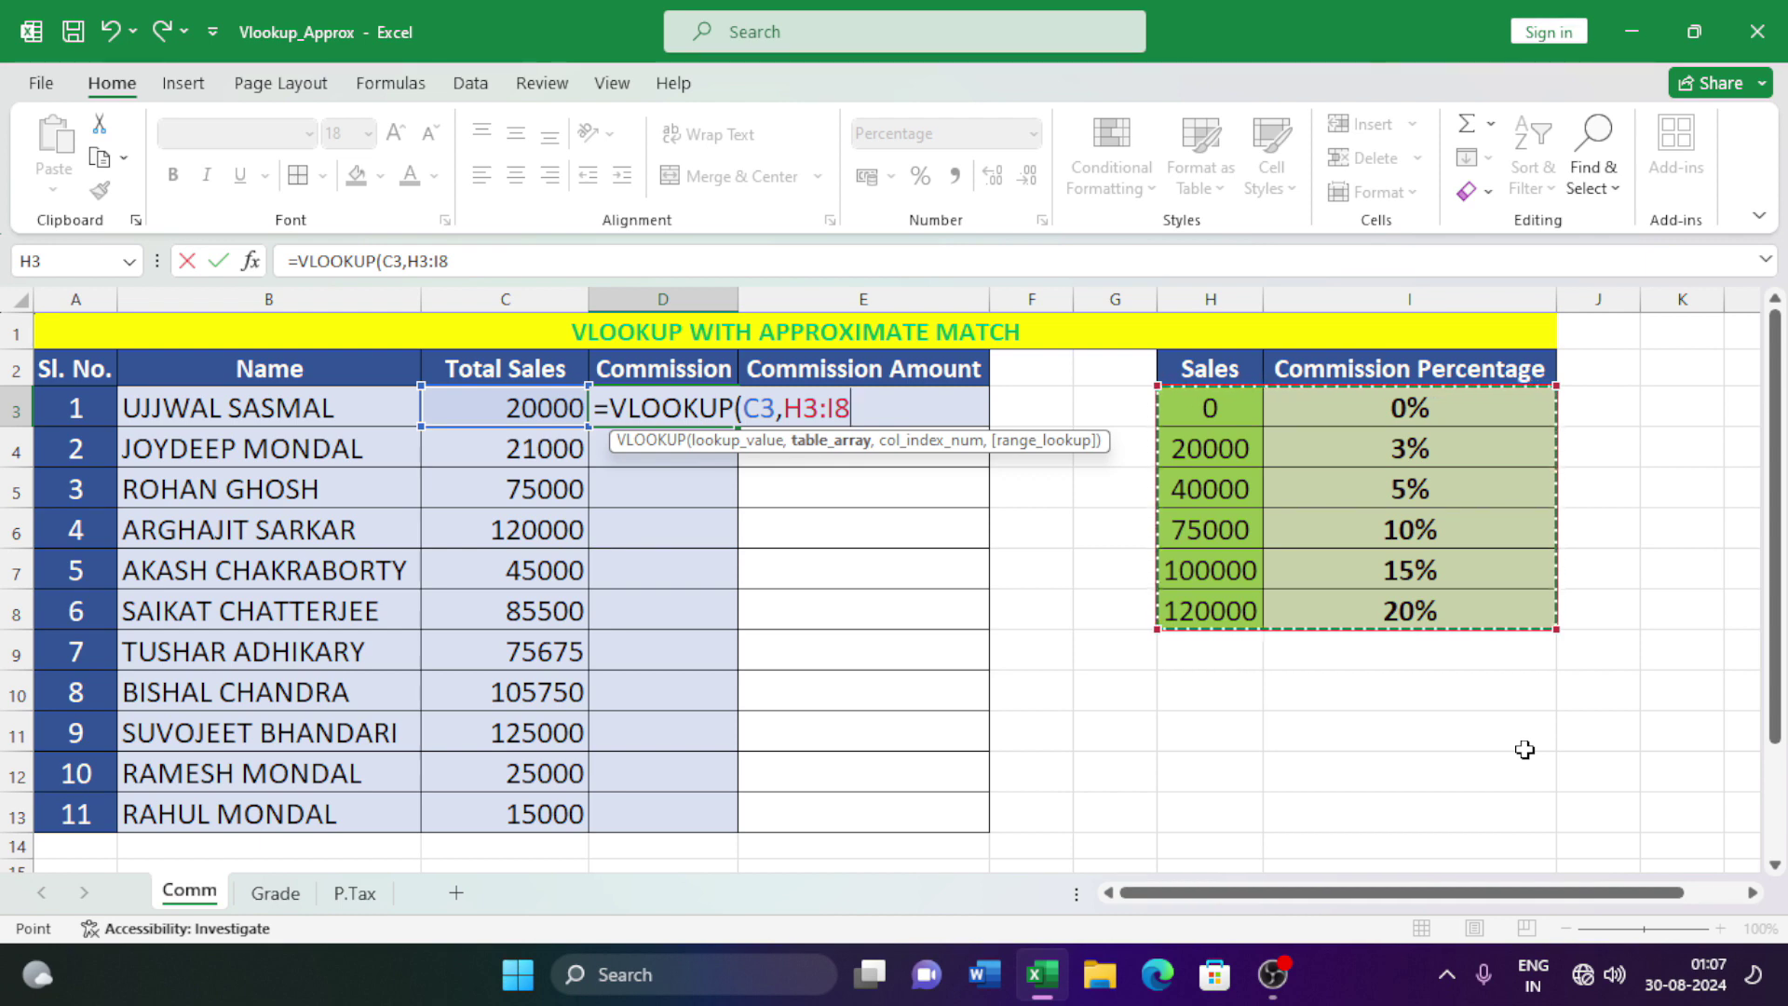
key("F4")
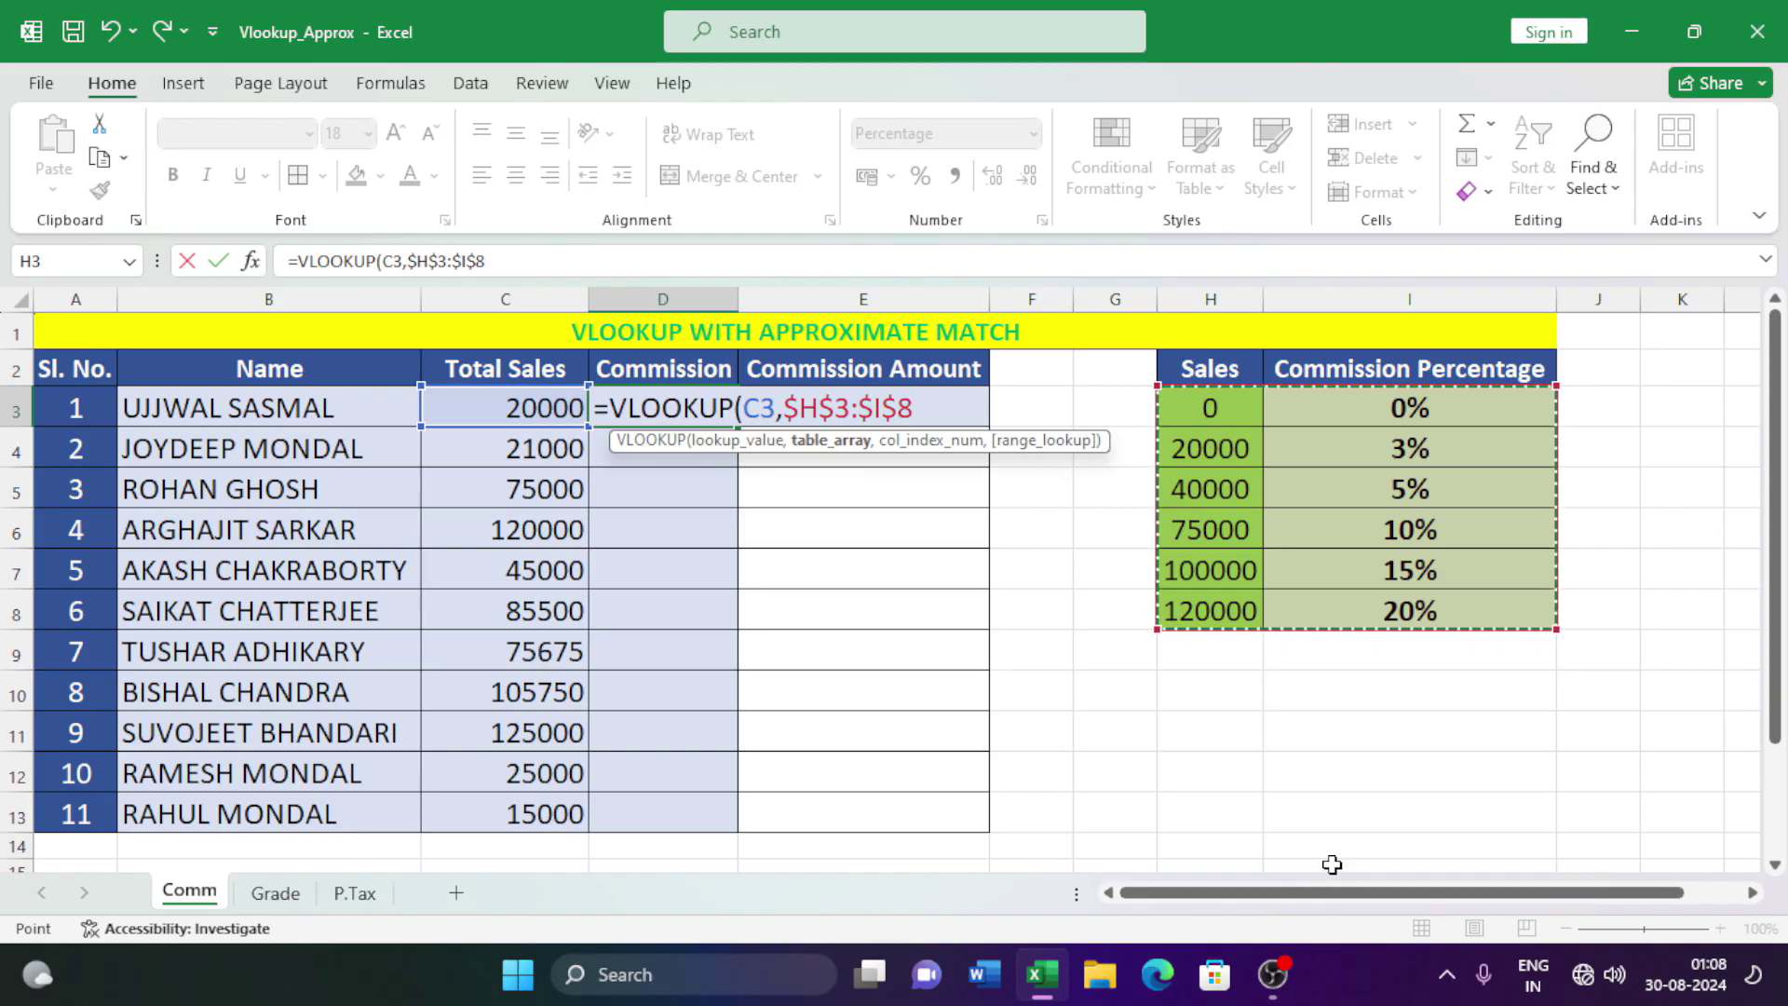
type(",2")
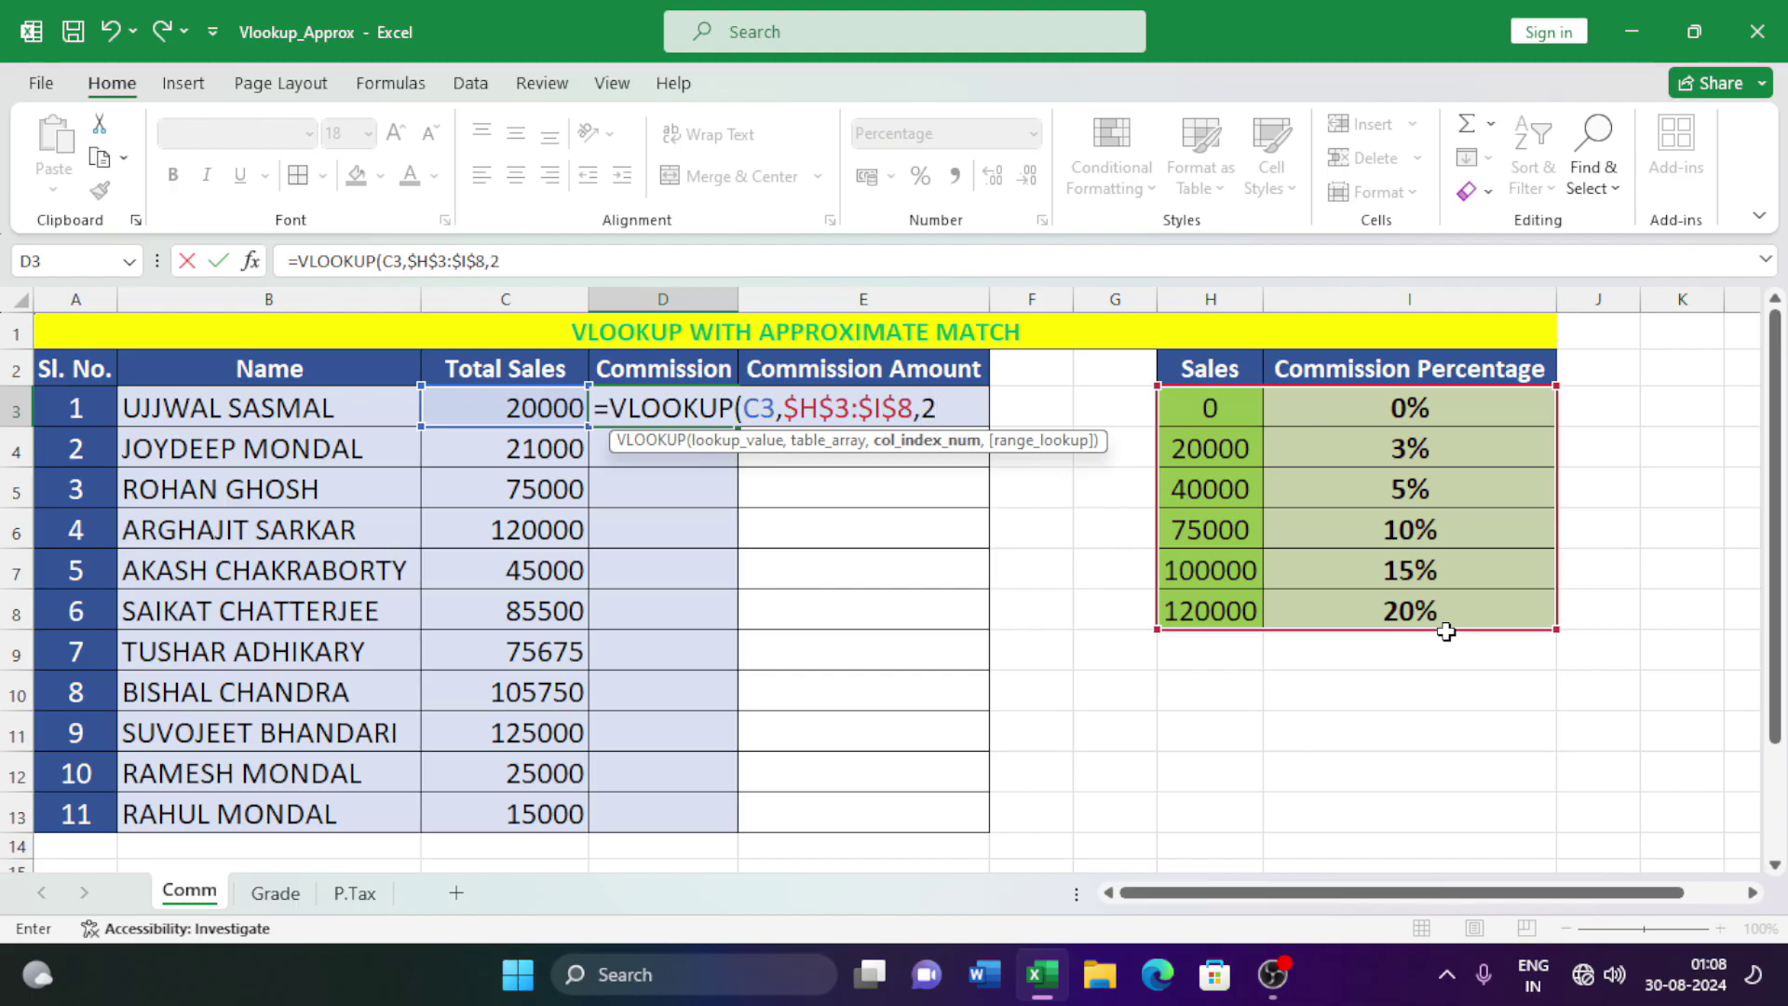
type(",TRUE")
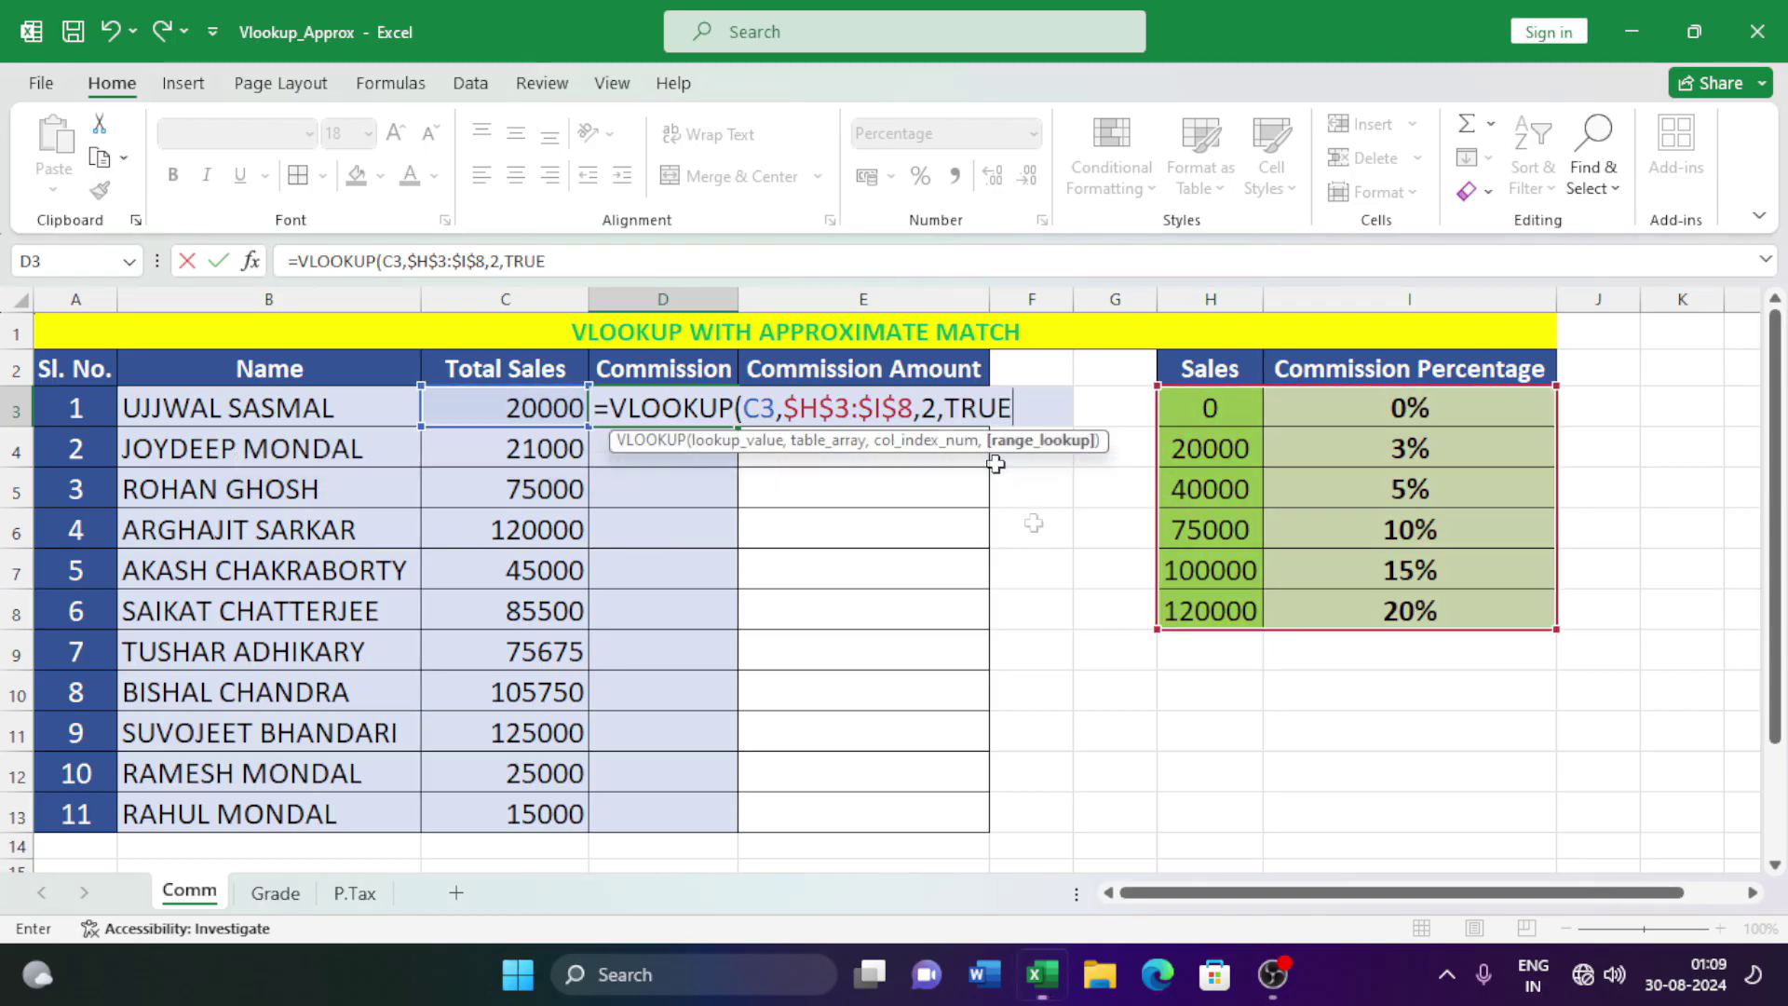
double_click(1006, 466)
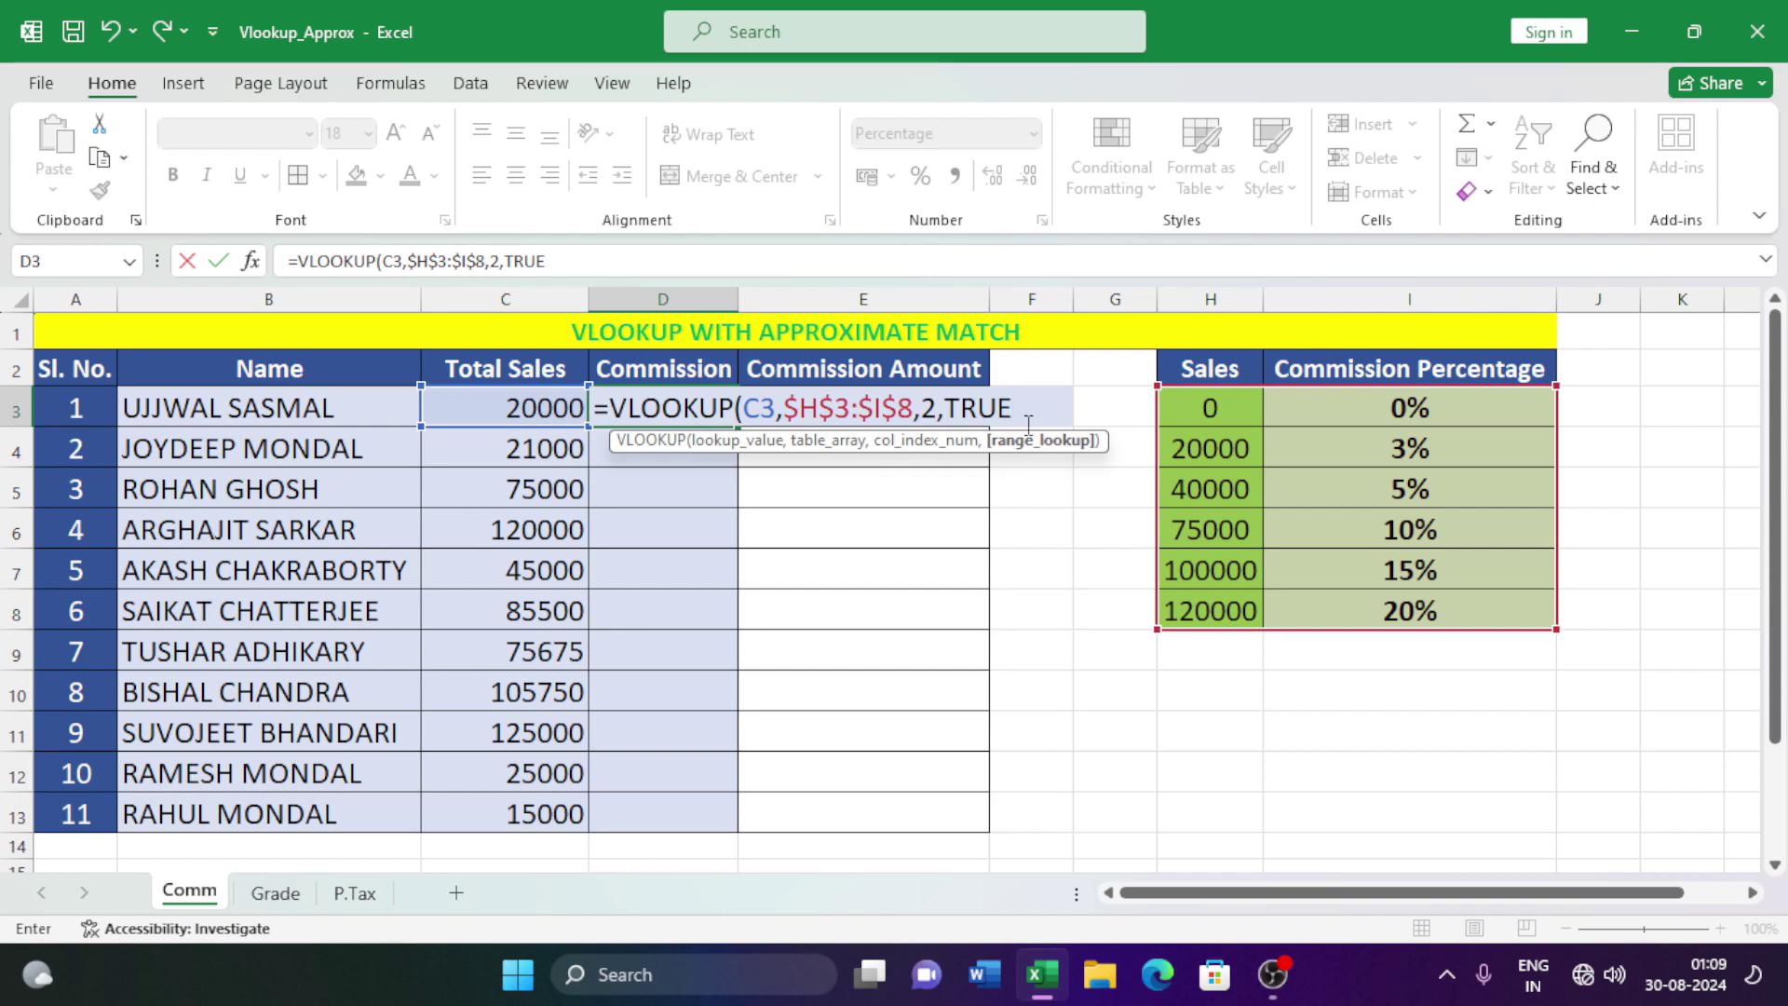
type(")")
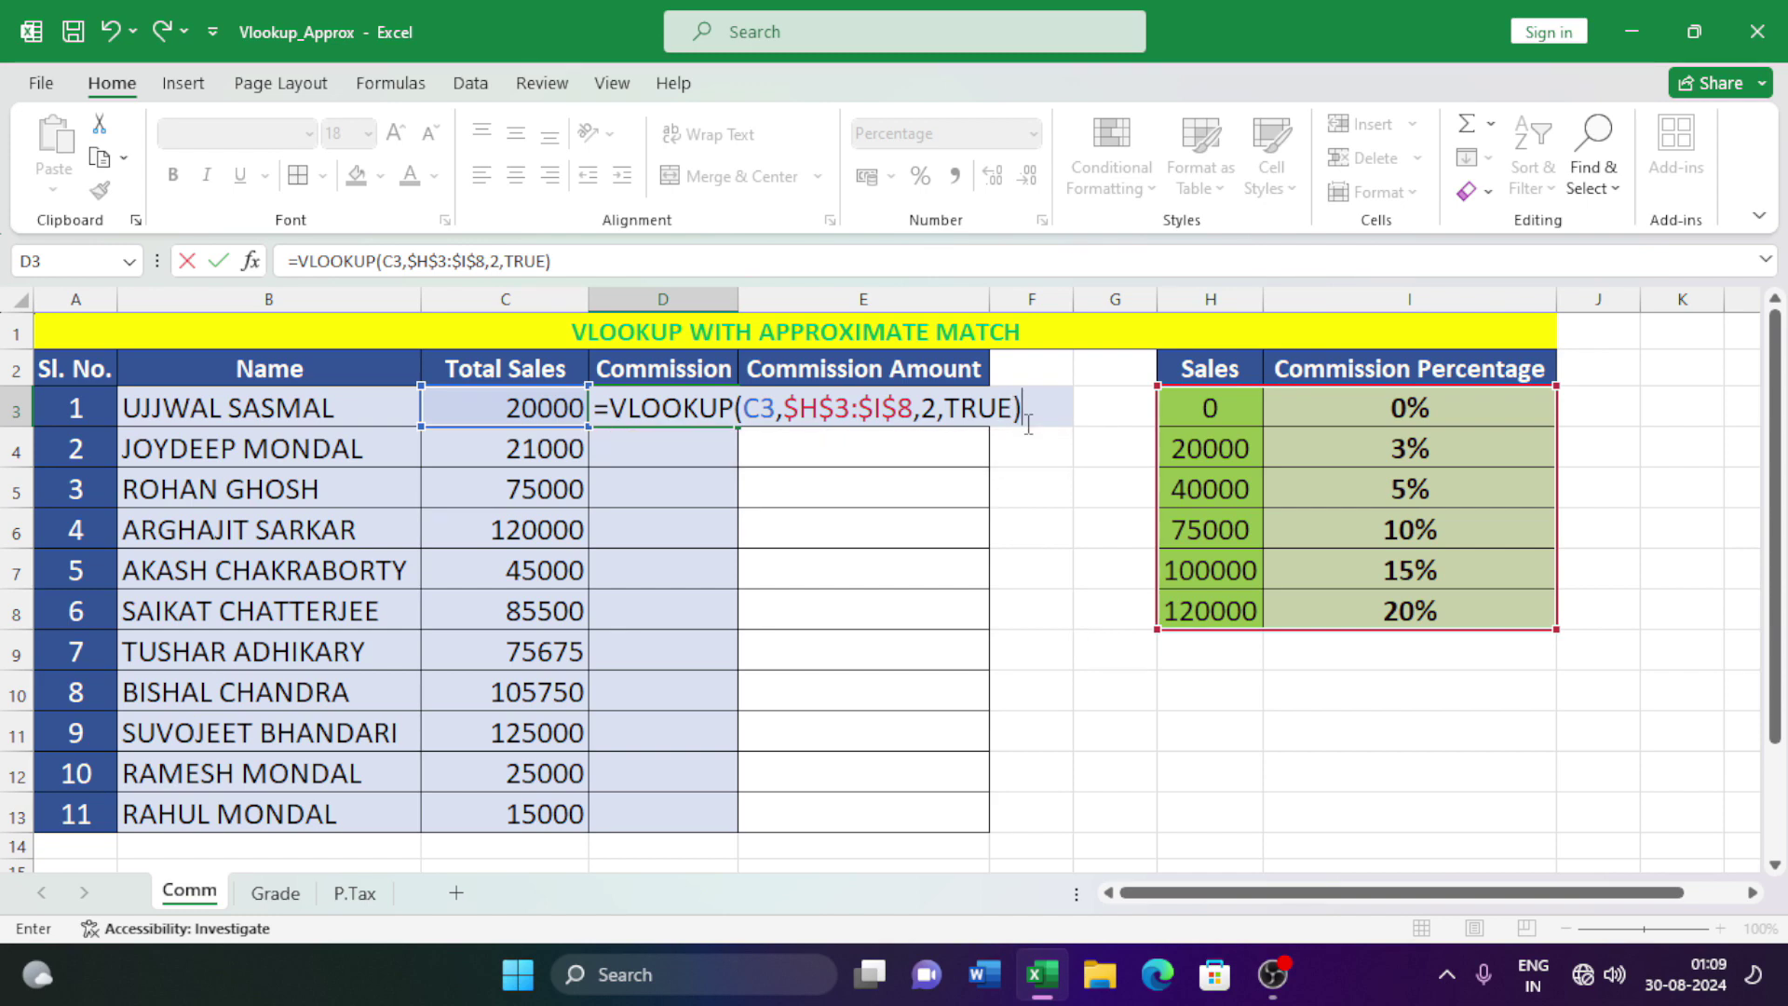
key("Return")
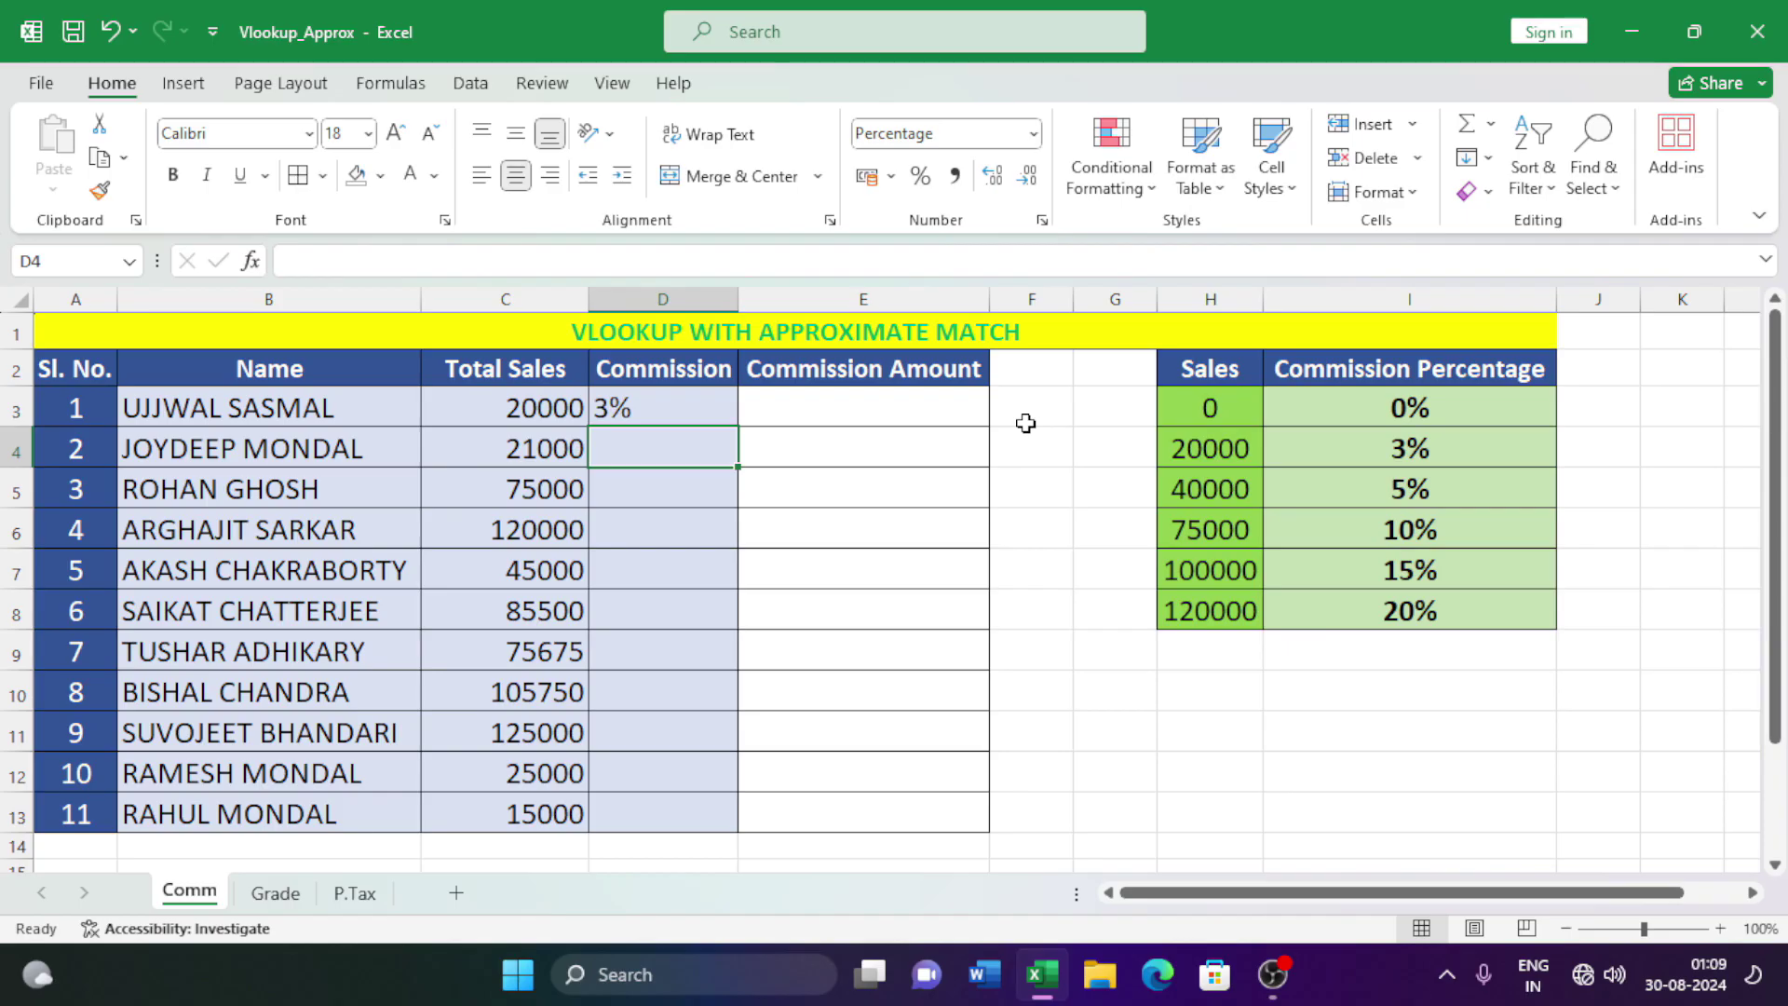
Fill the D3 commission formula down to D13 and check rows 12 and 13 against the commission percentage table.
left_click(671, 413)
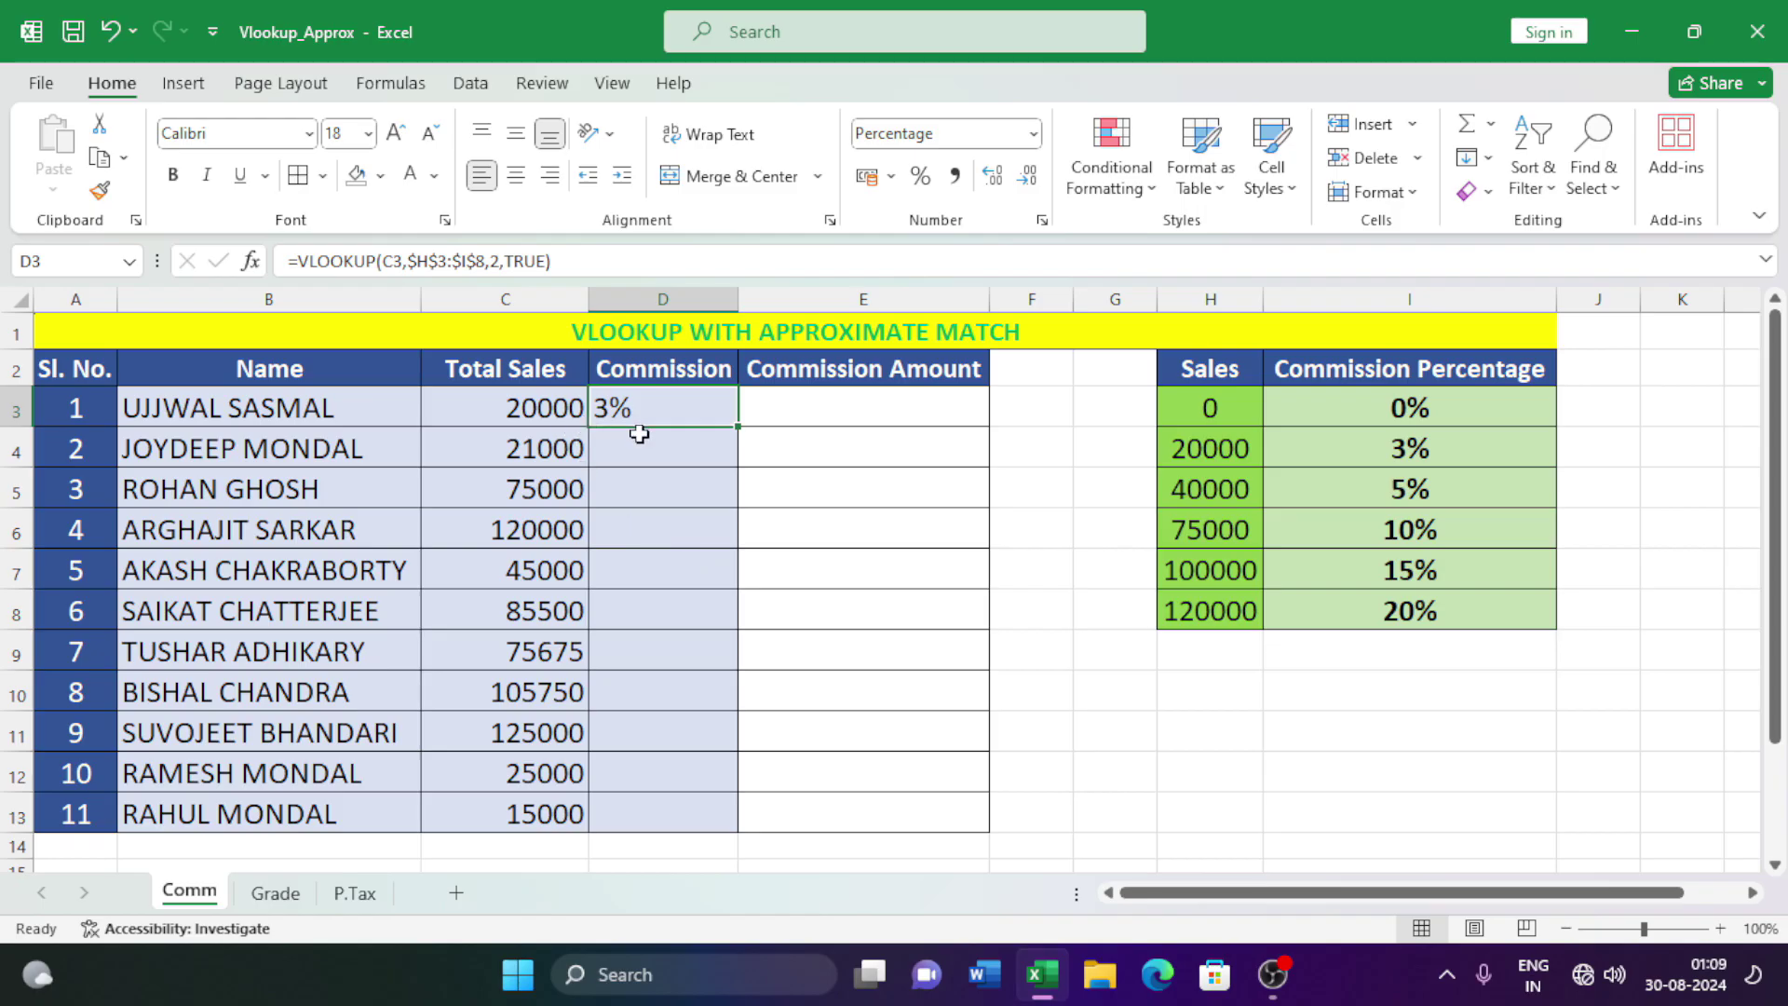
double_click(741, 428)
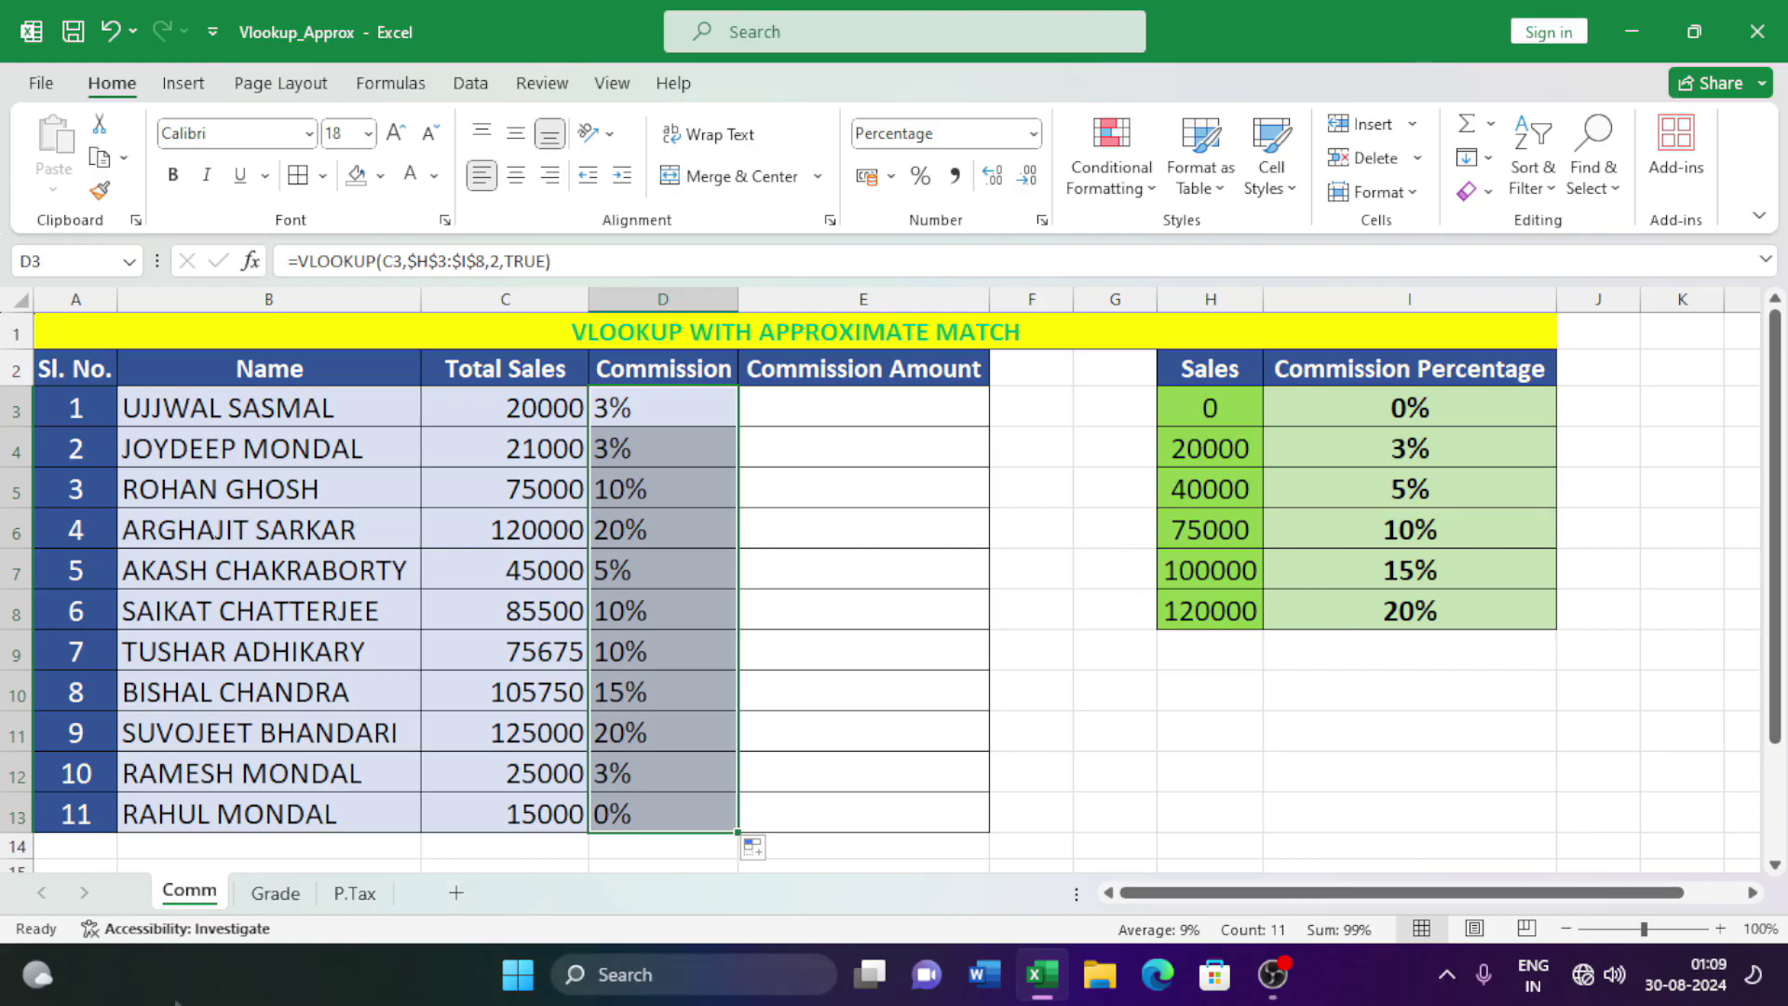
left_click(535, 820)
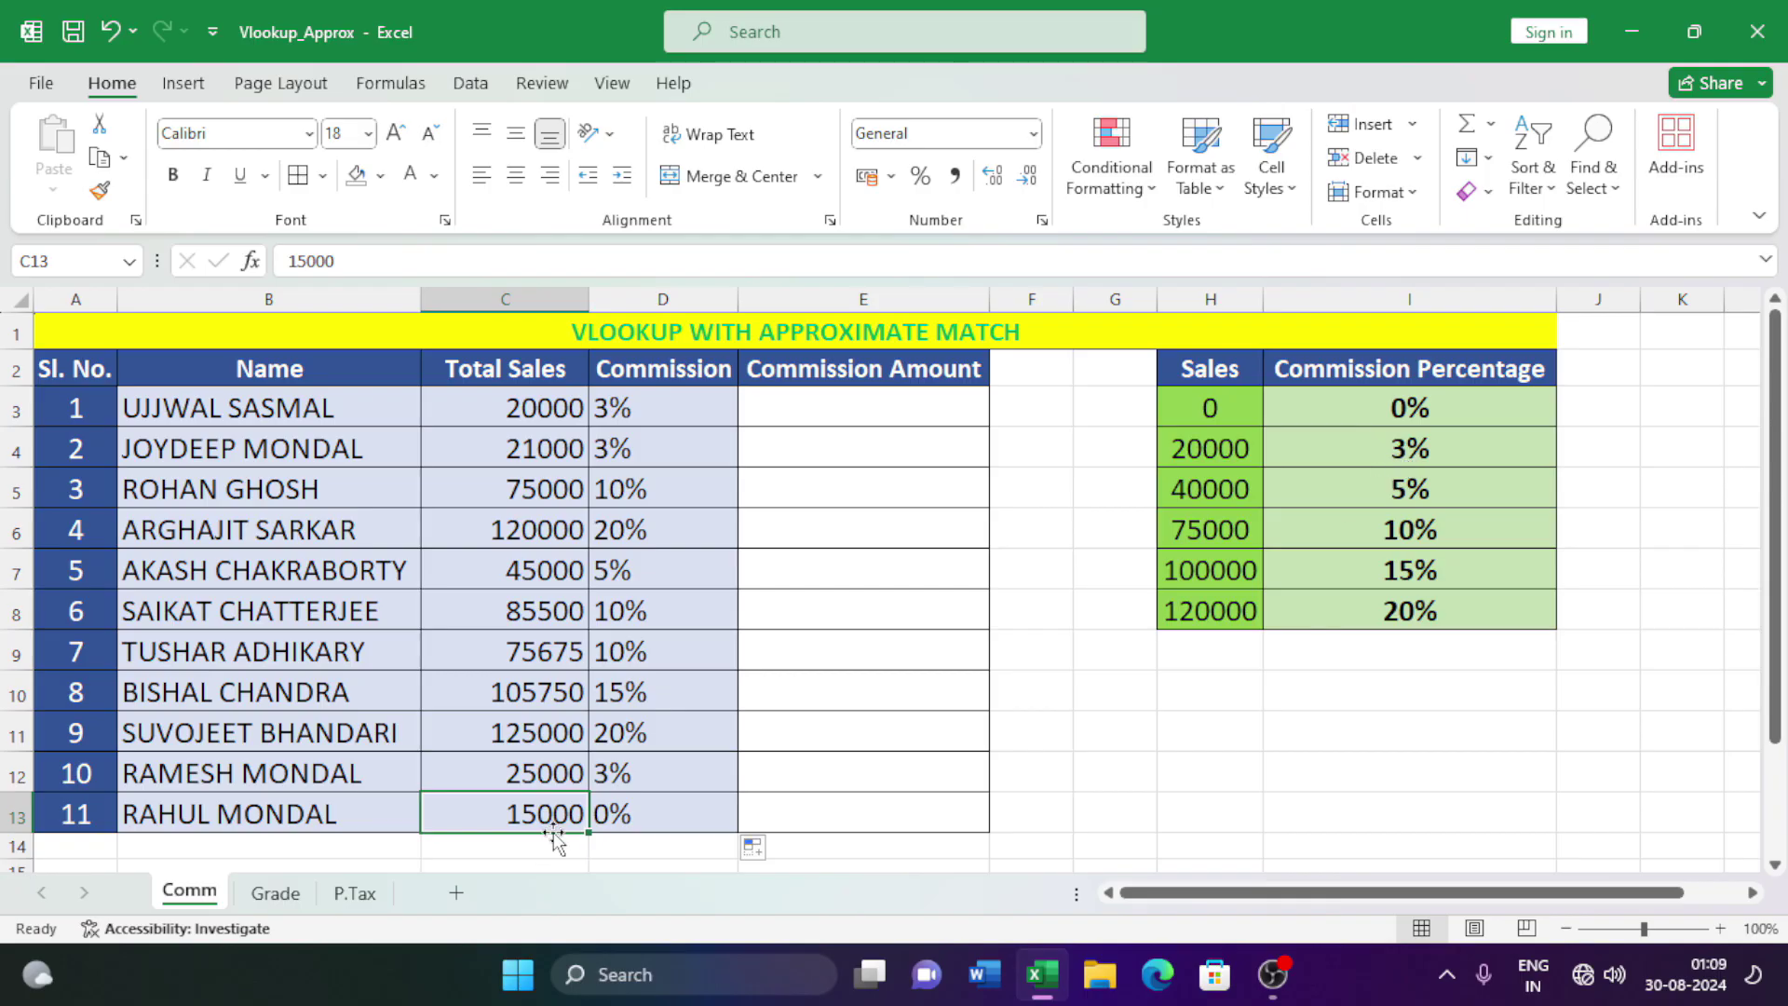
left_click(641, 817)
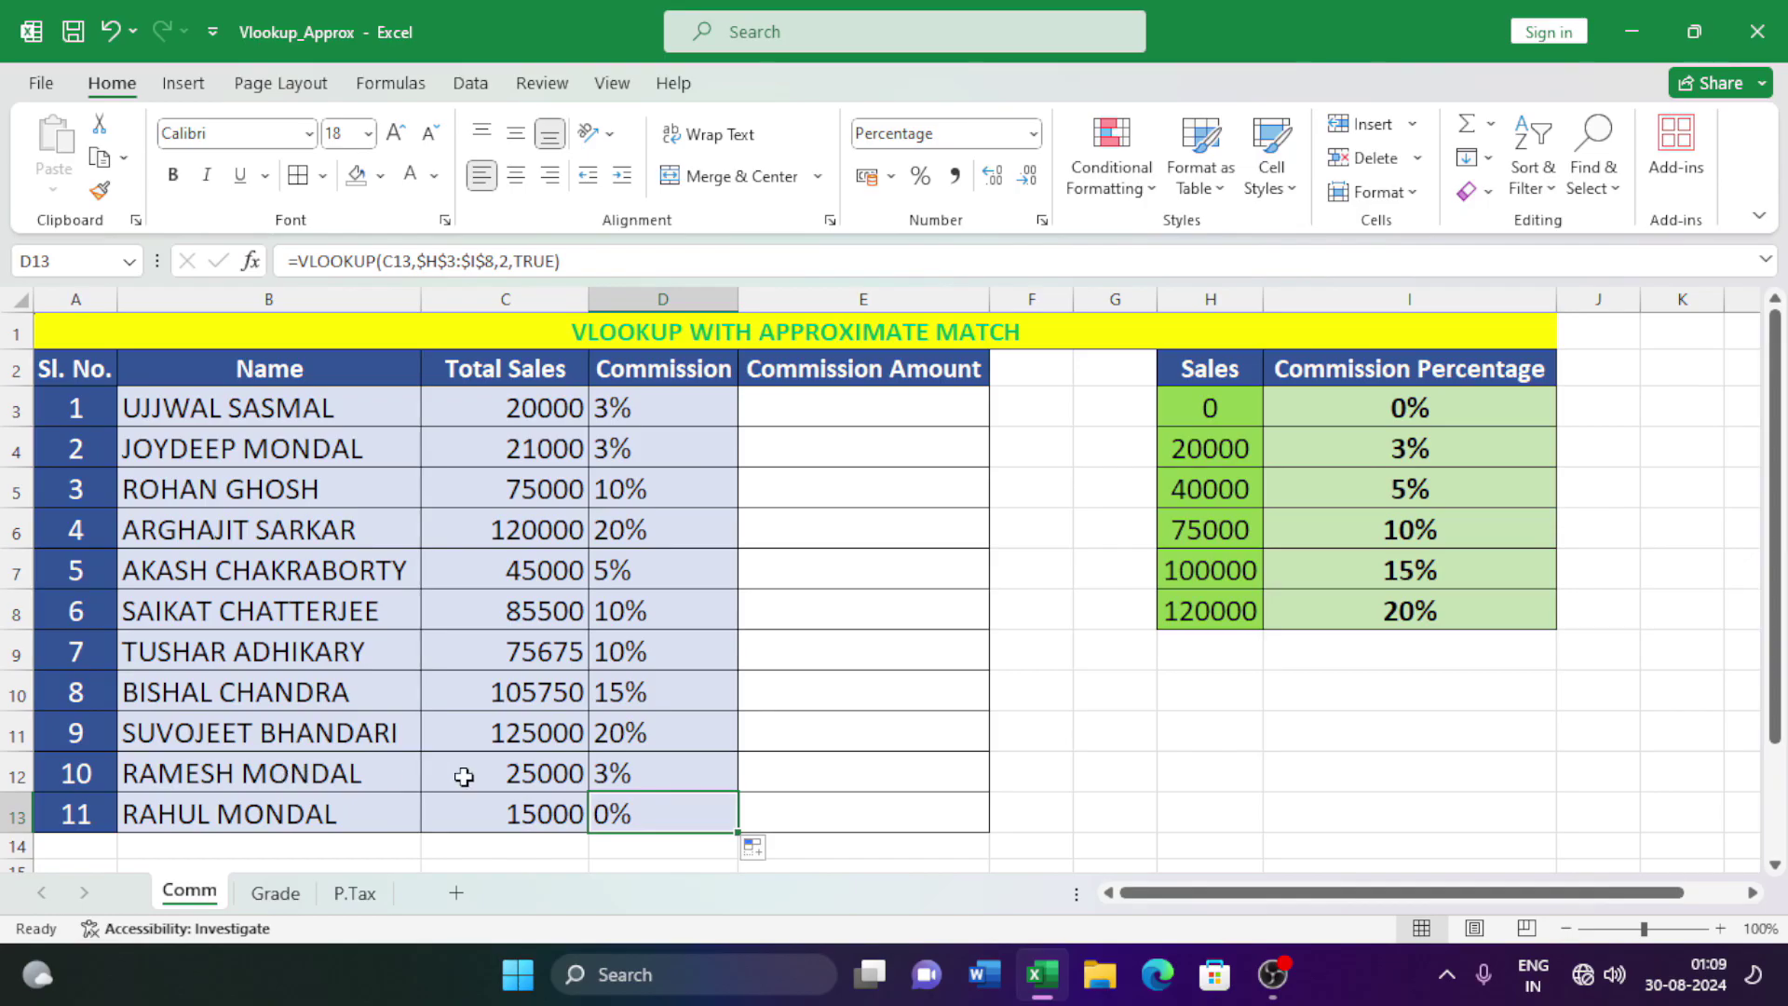
left_click(540, 769)
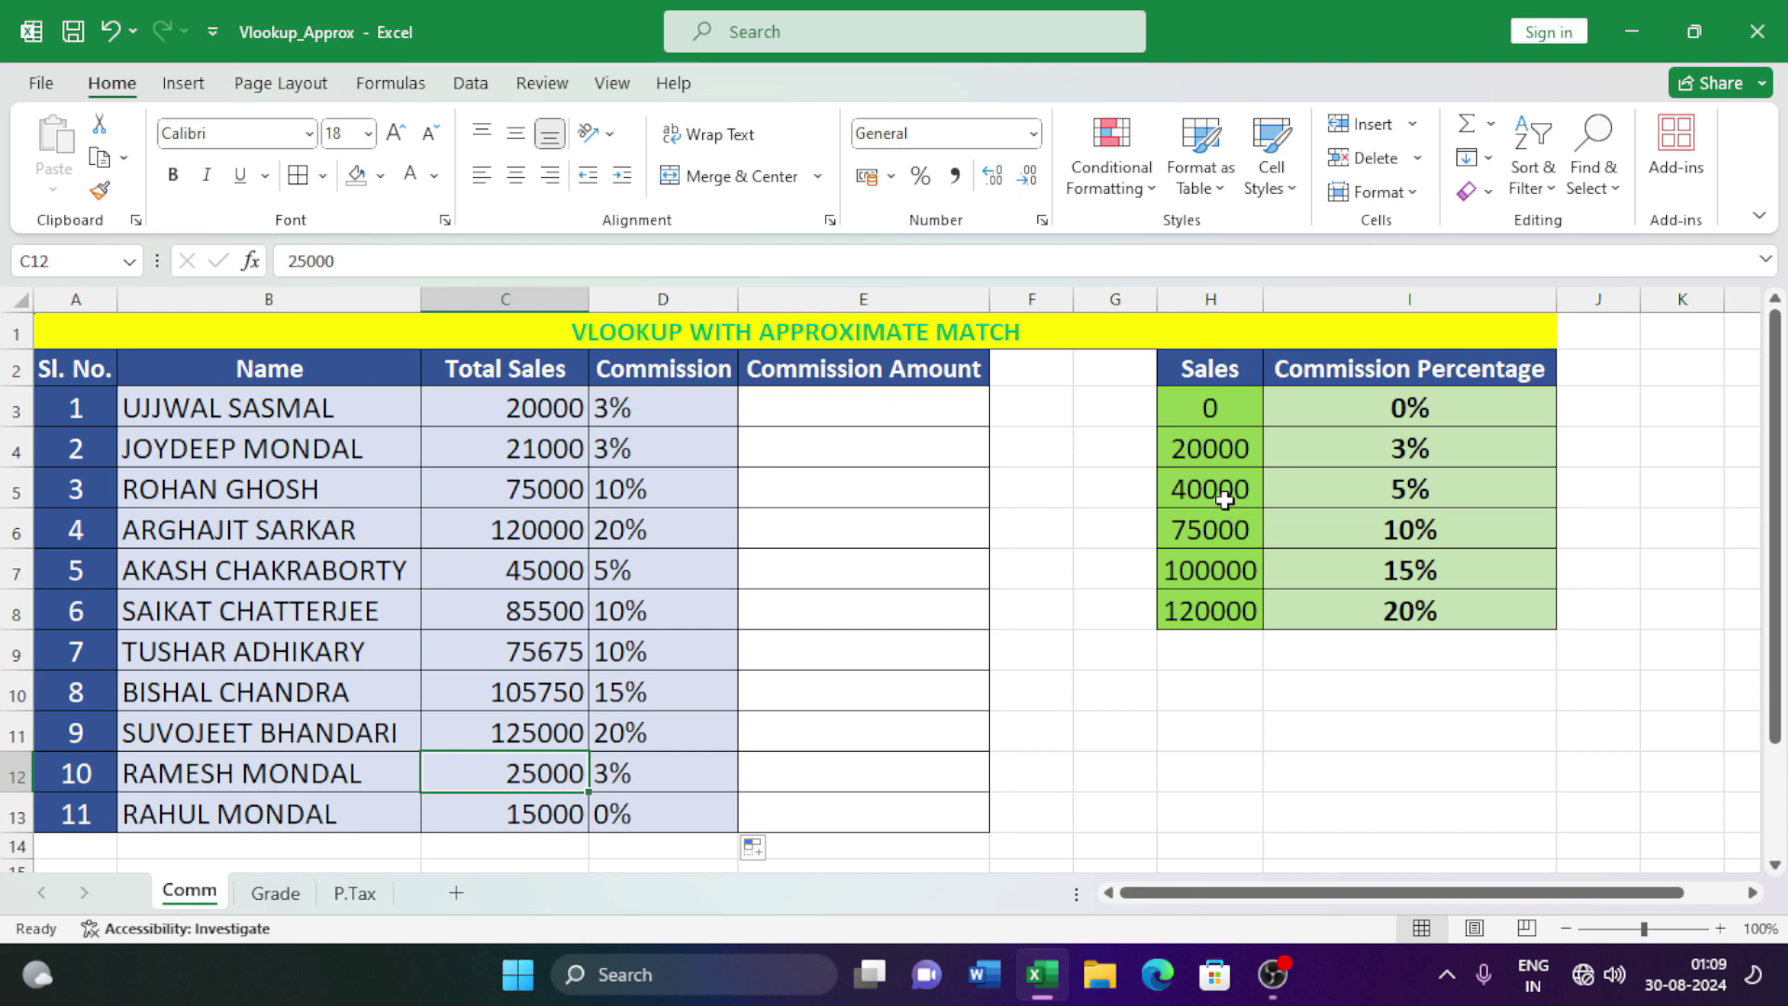
left_click(1397, 448)
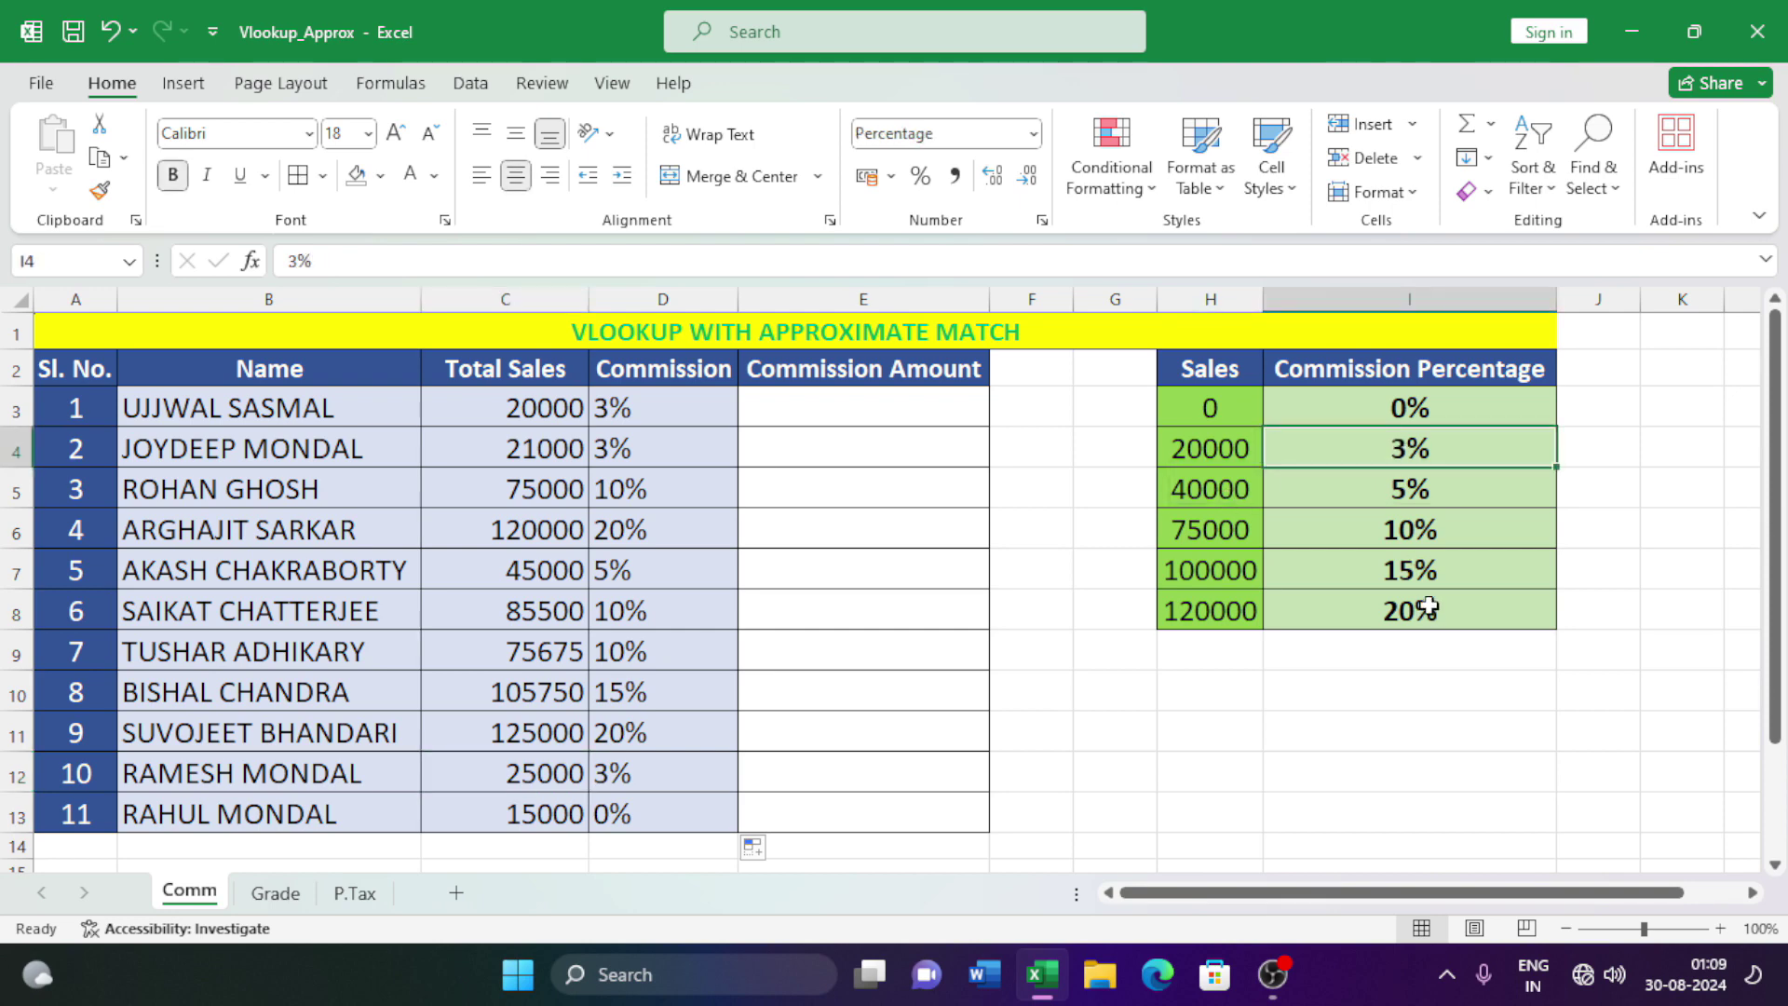
left_click(685, 778)
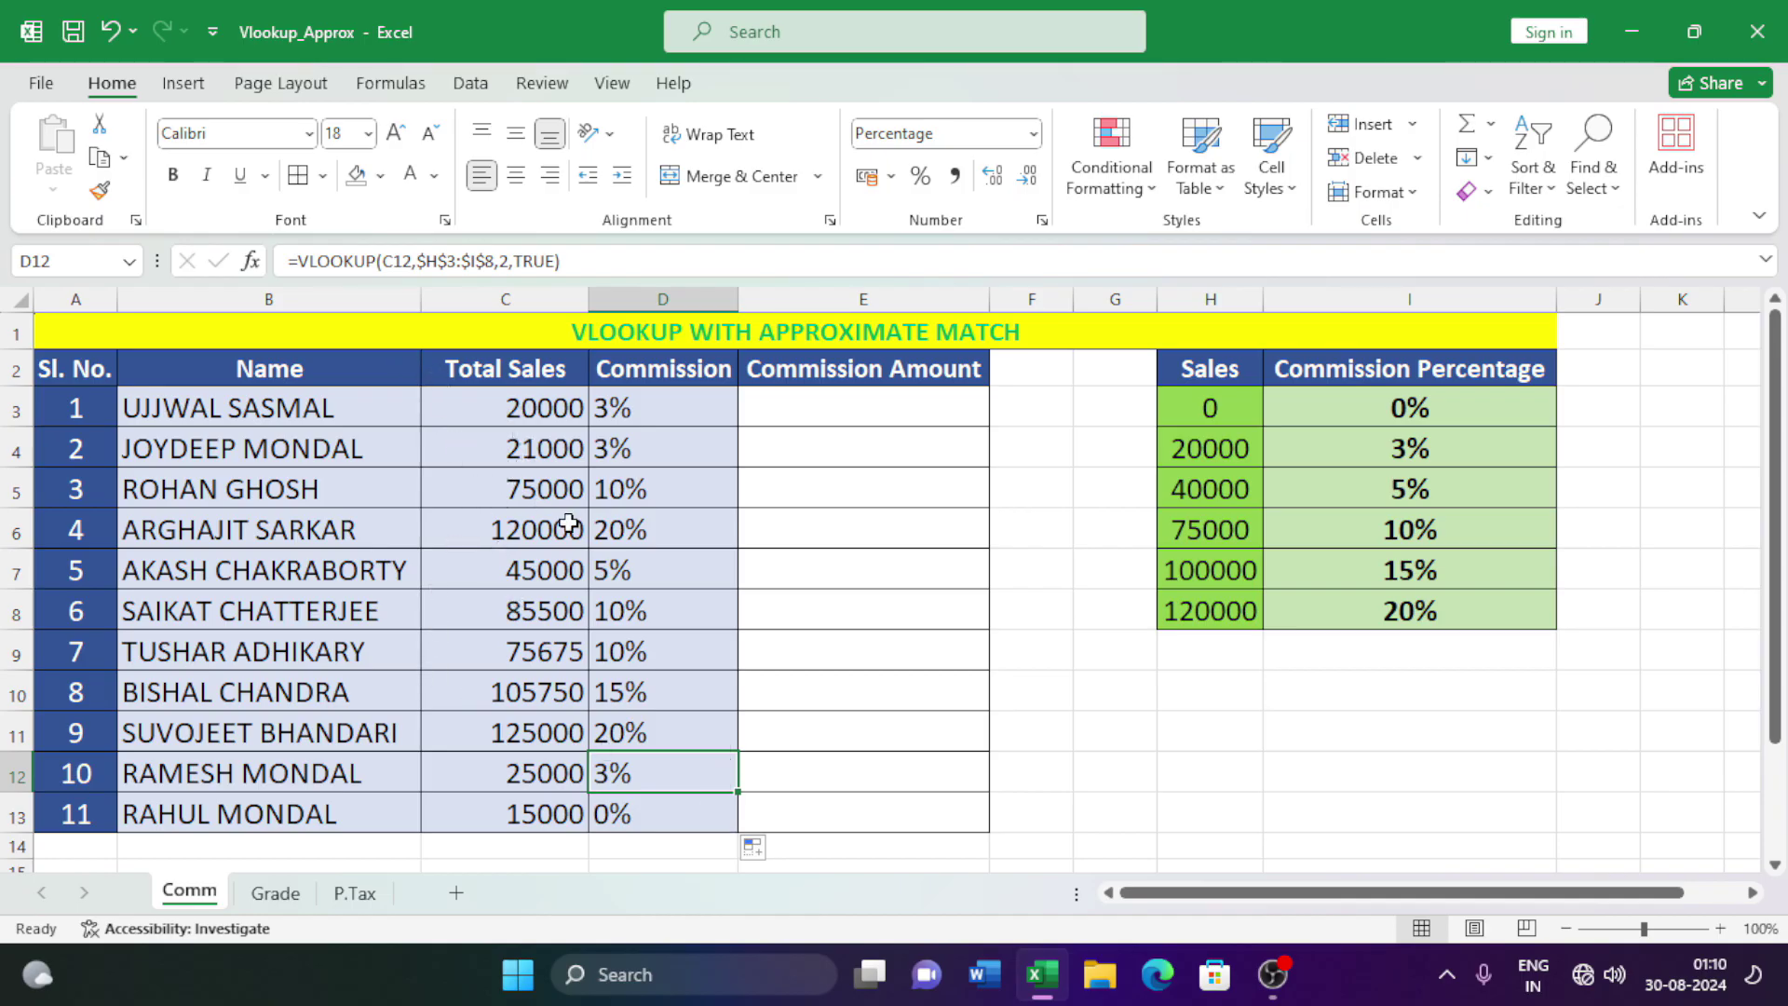
Set the total sales in cell C3 to 12500 to test the commission lookup.
left_click(517, 410)
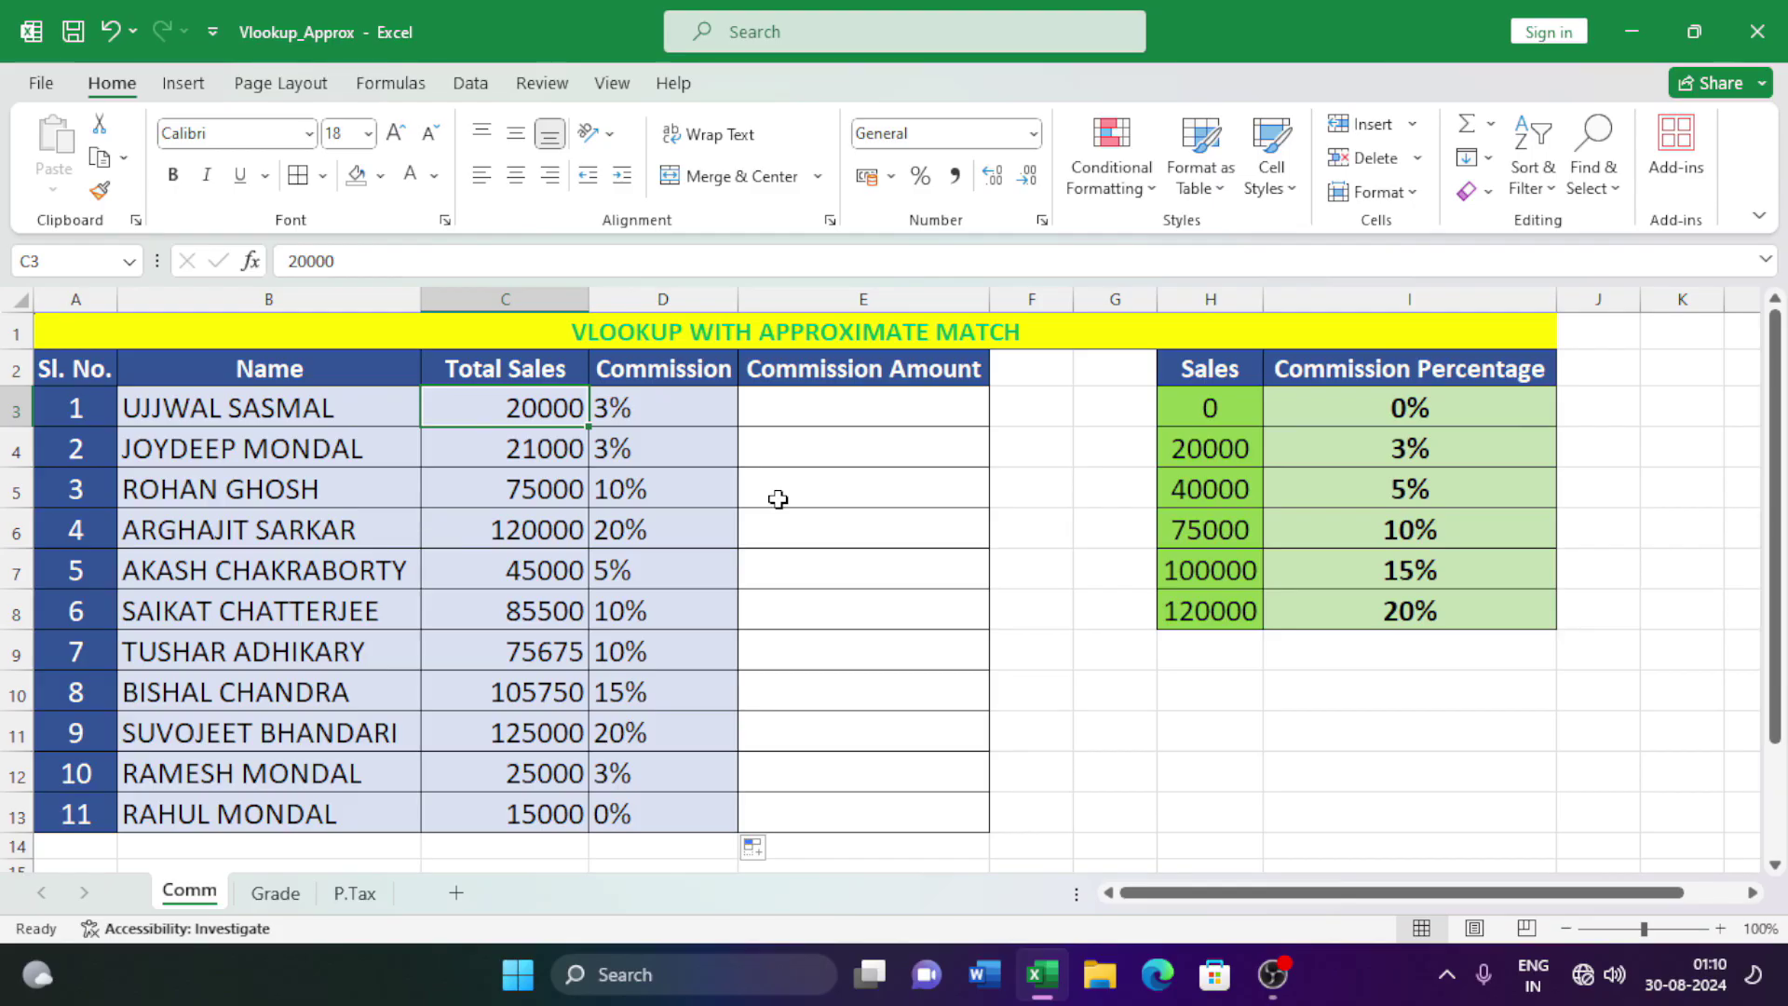
type("12500")
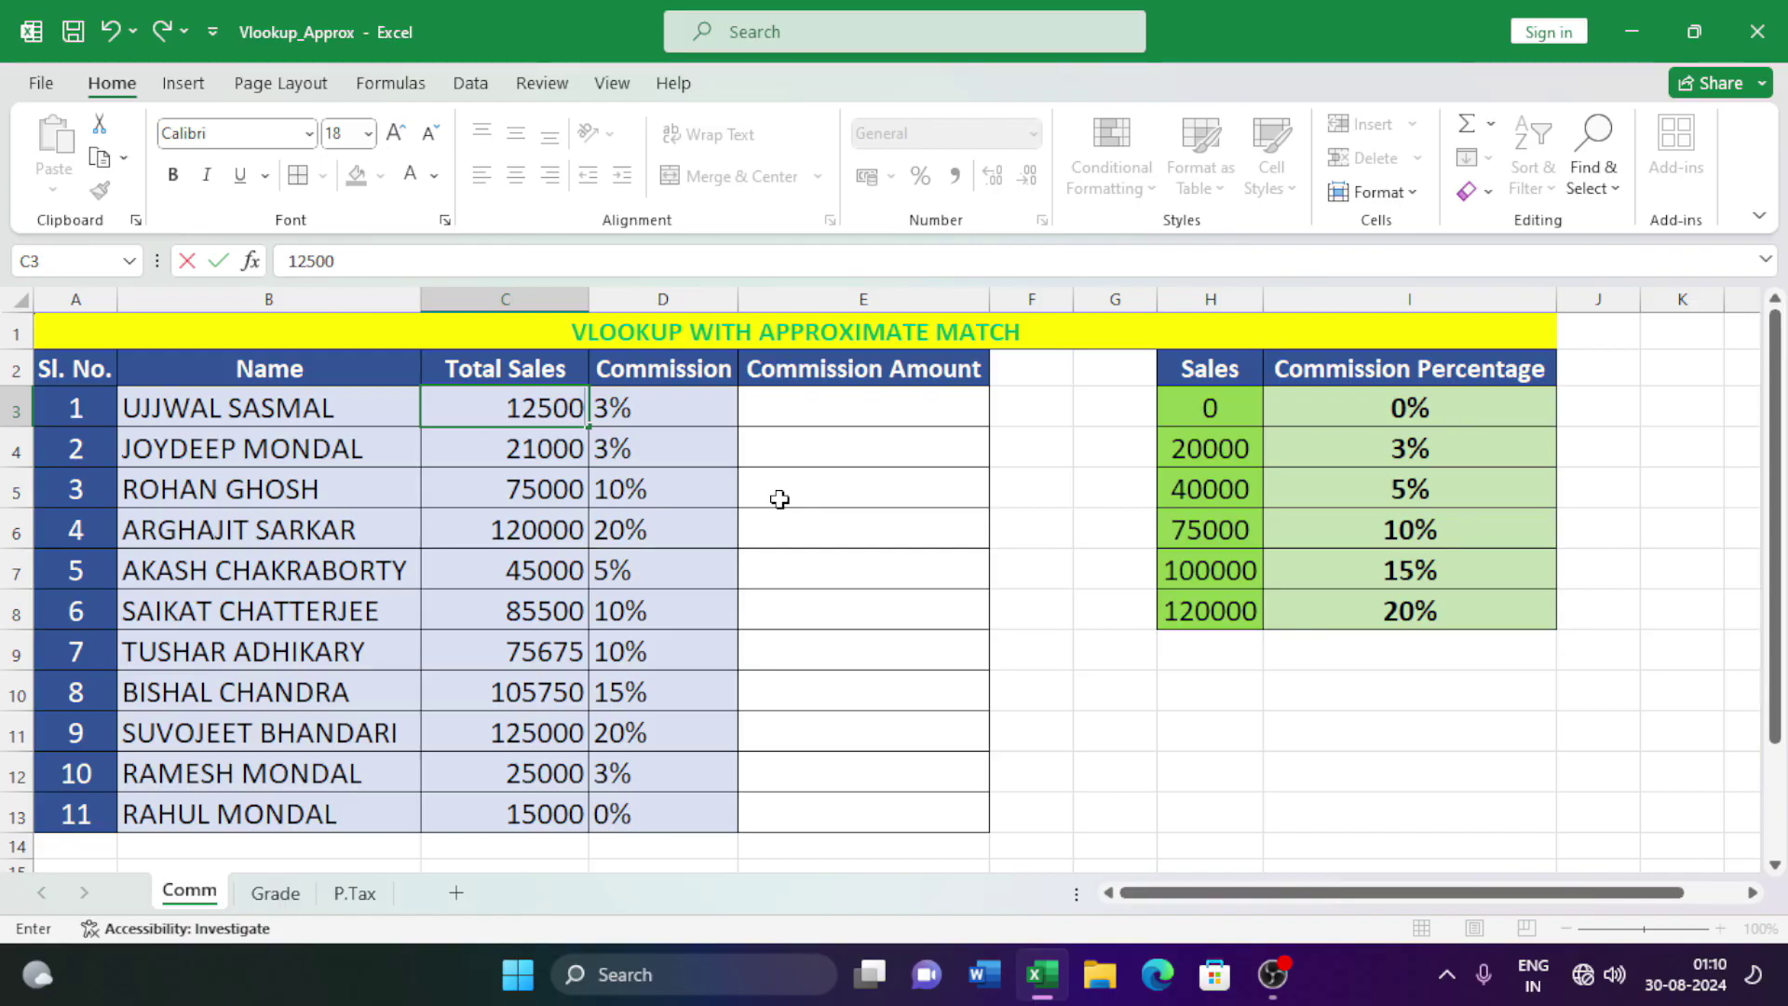
key("Return")
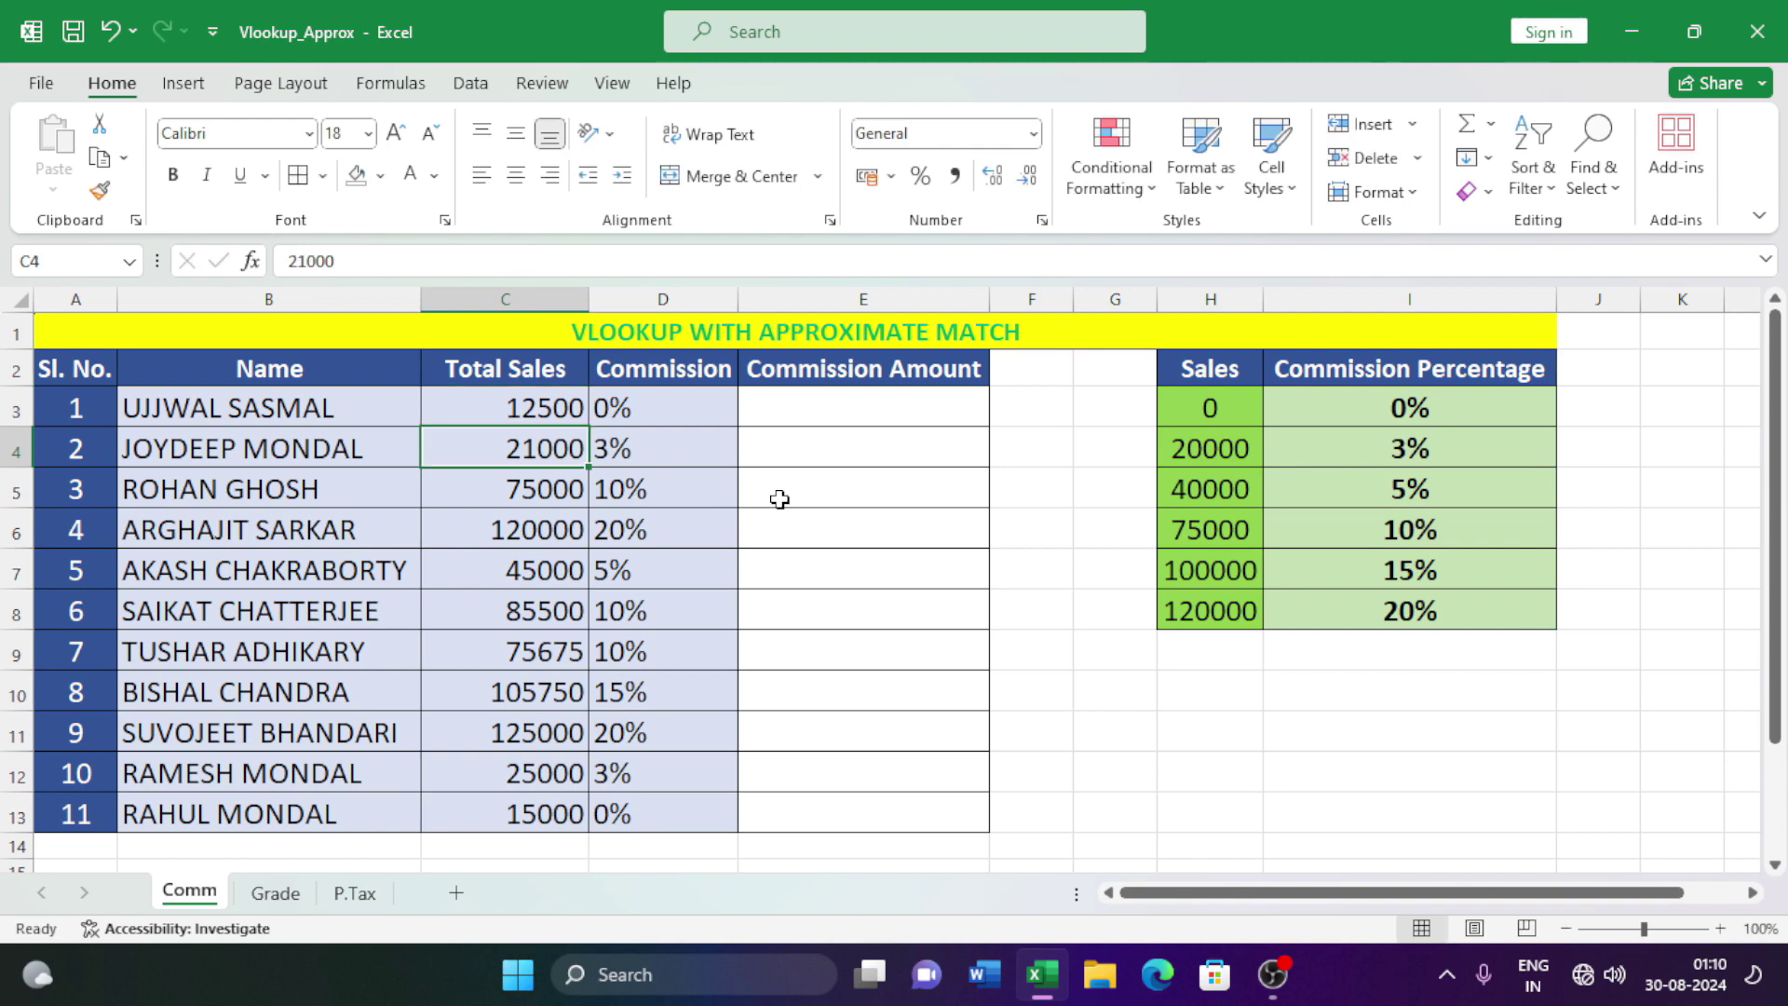
Enter =C3*D3 in Commission Amount cell E3 and fill the formula down to E13.
left_click(679, 416)
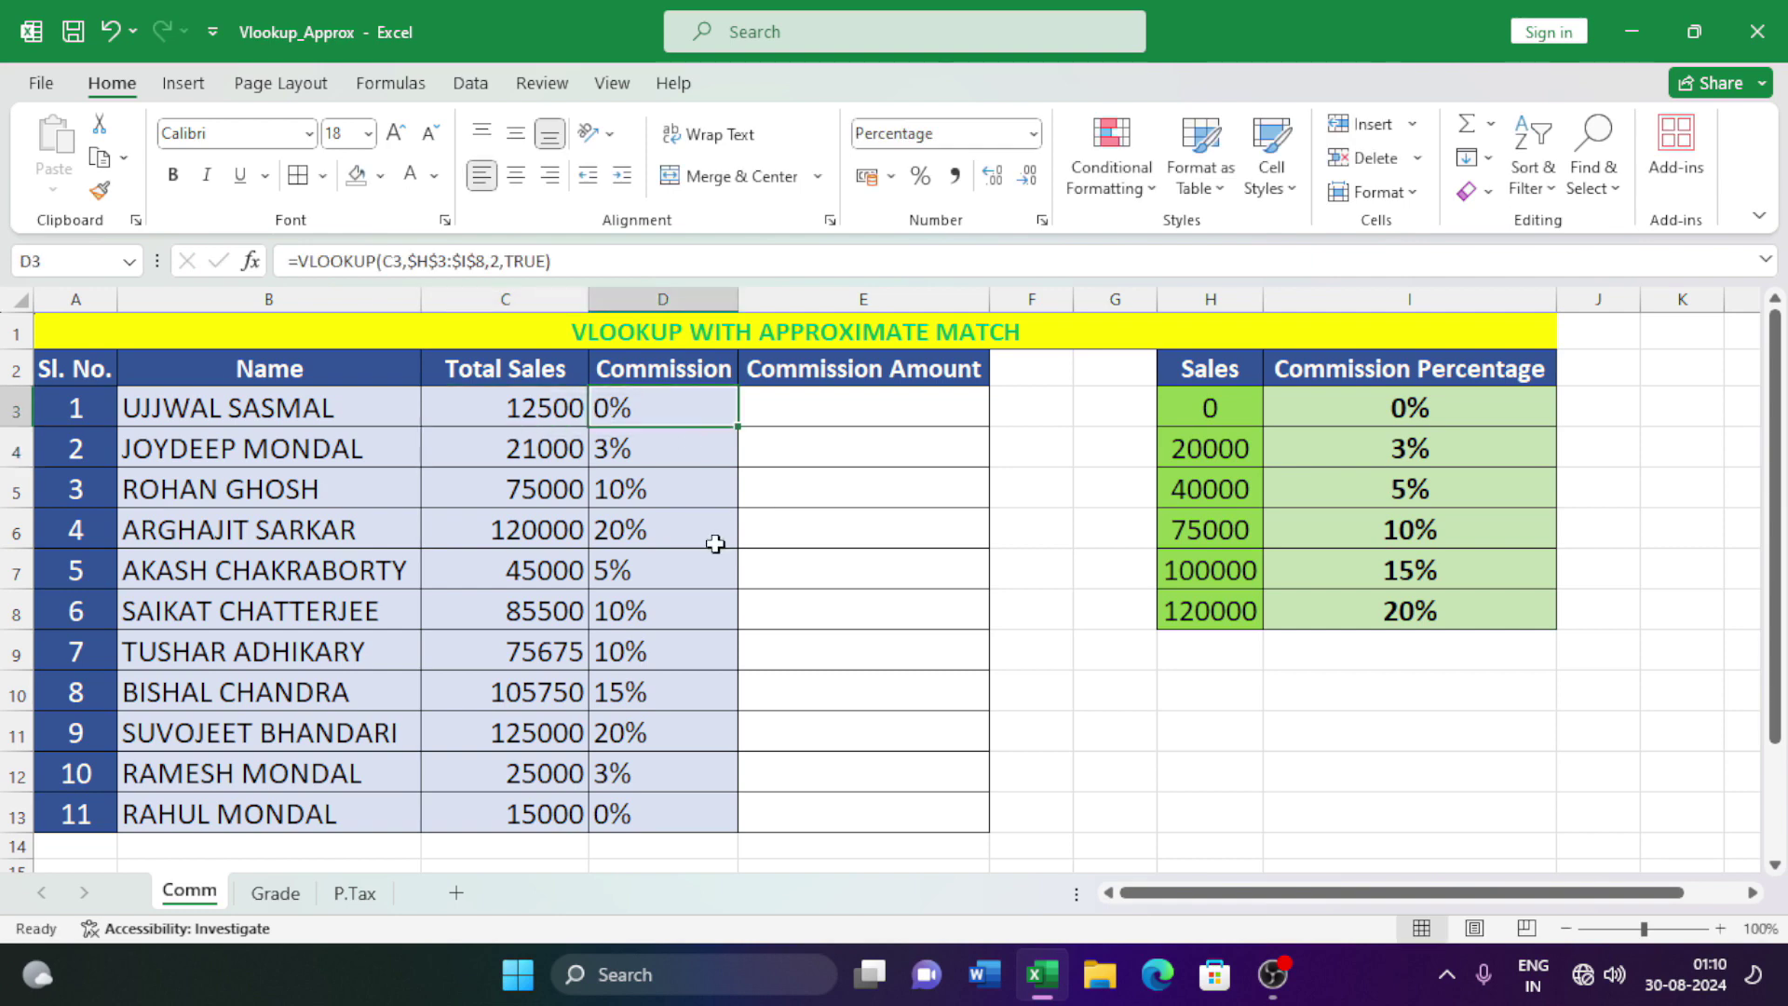
left_click(798, 419)
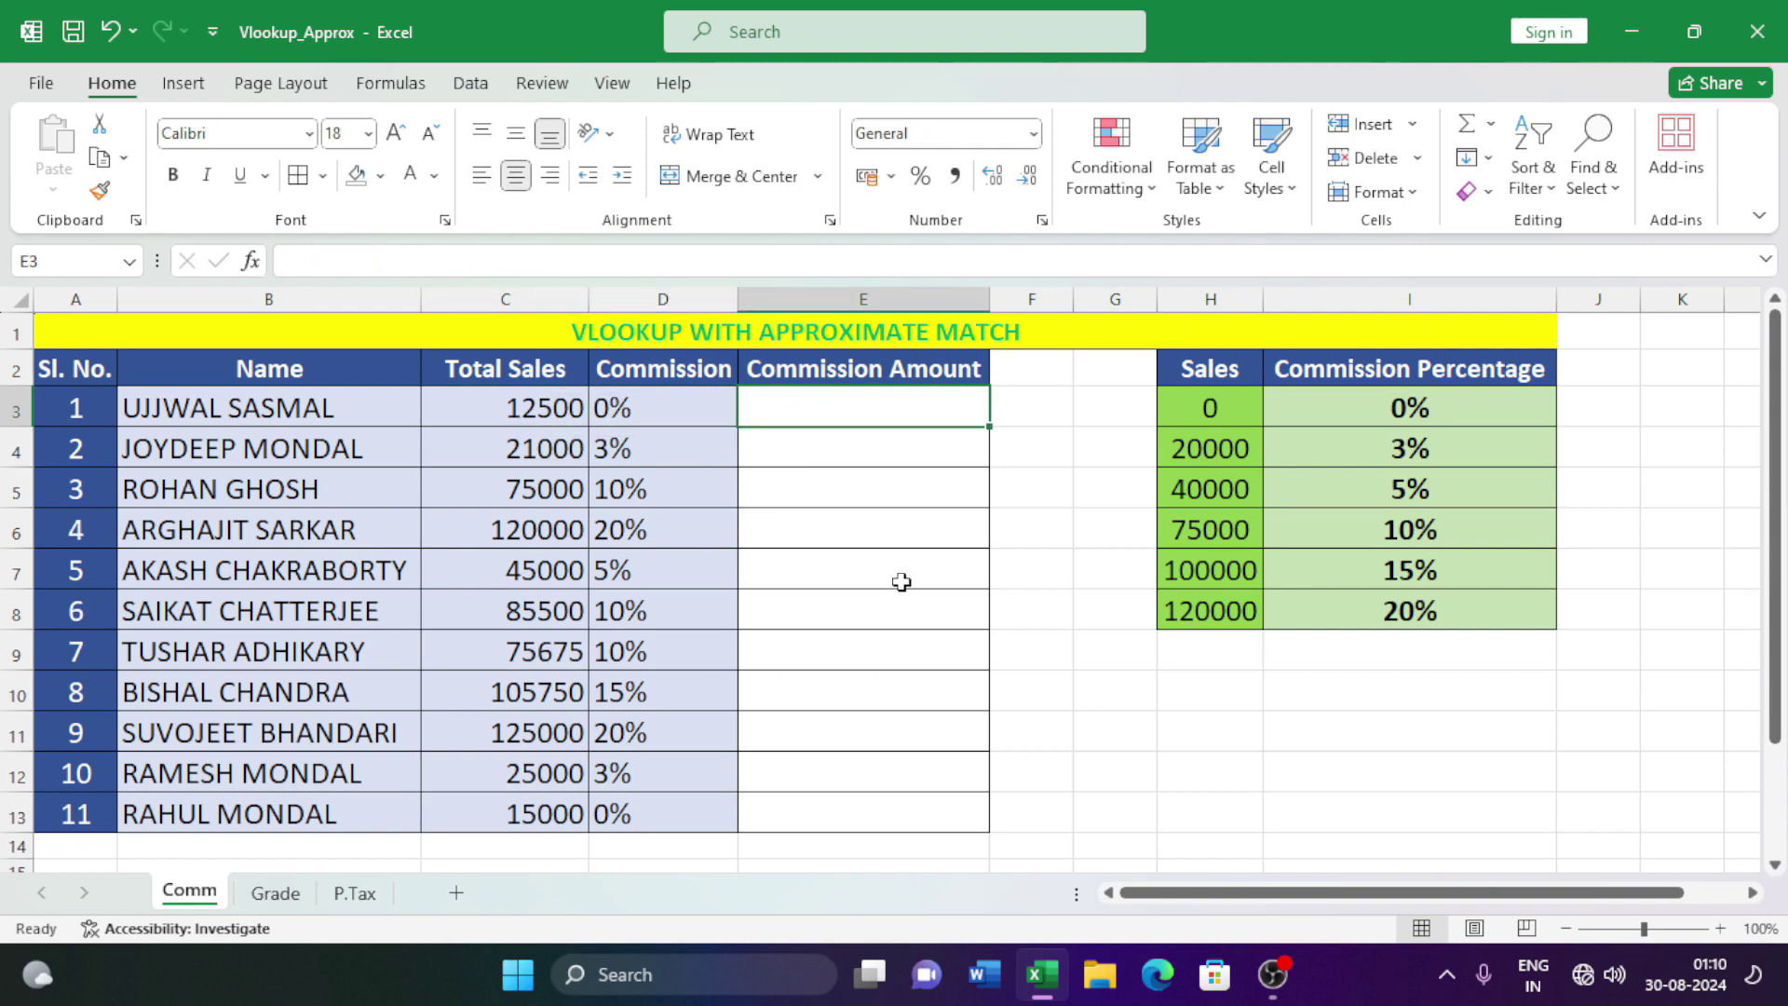
type("=")
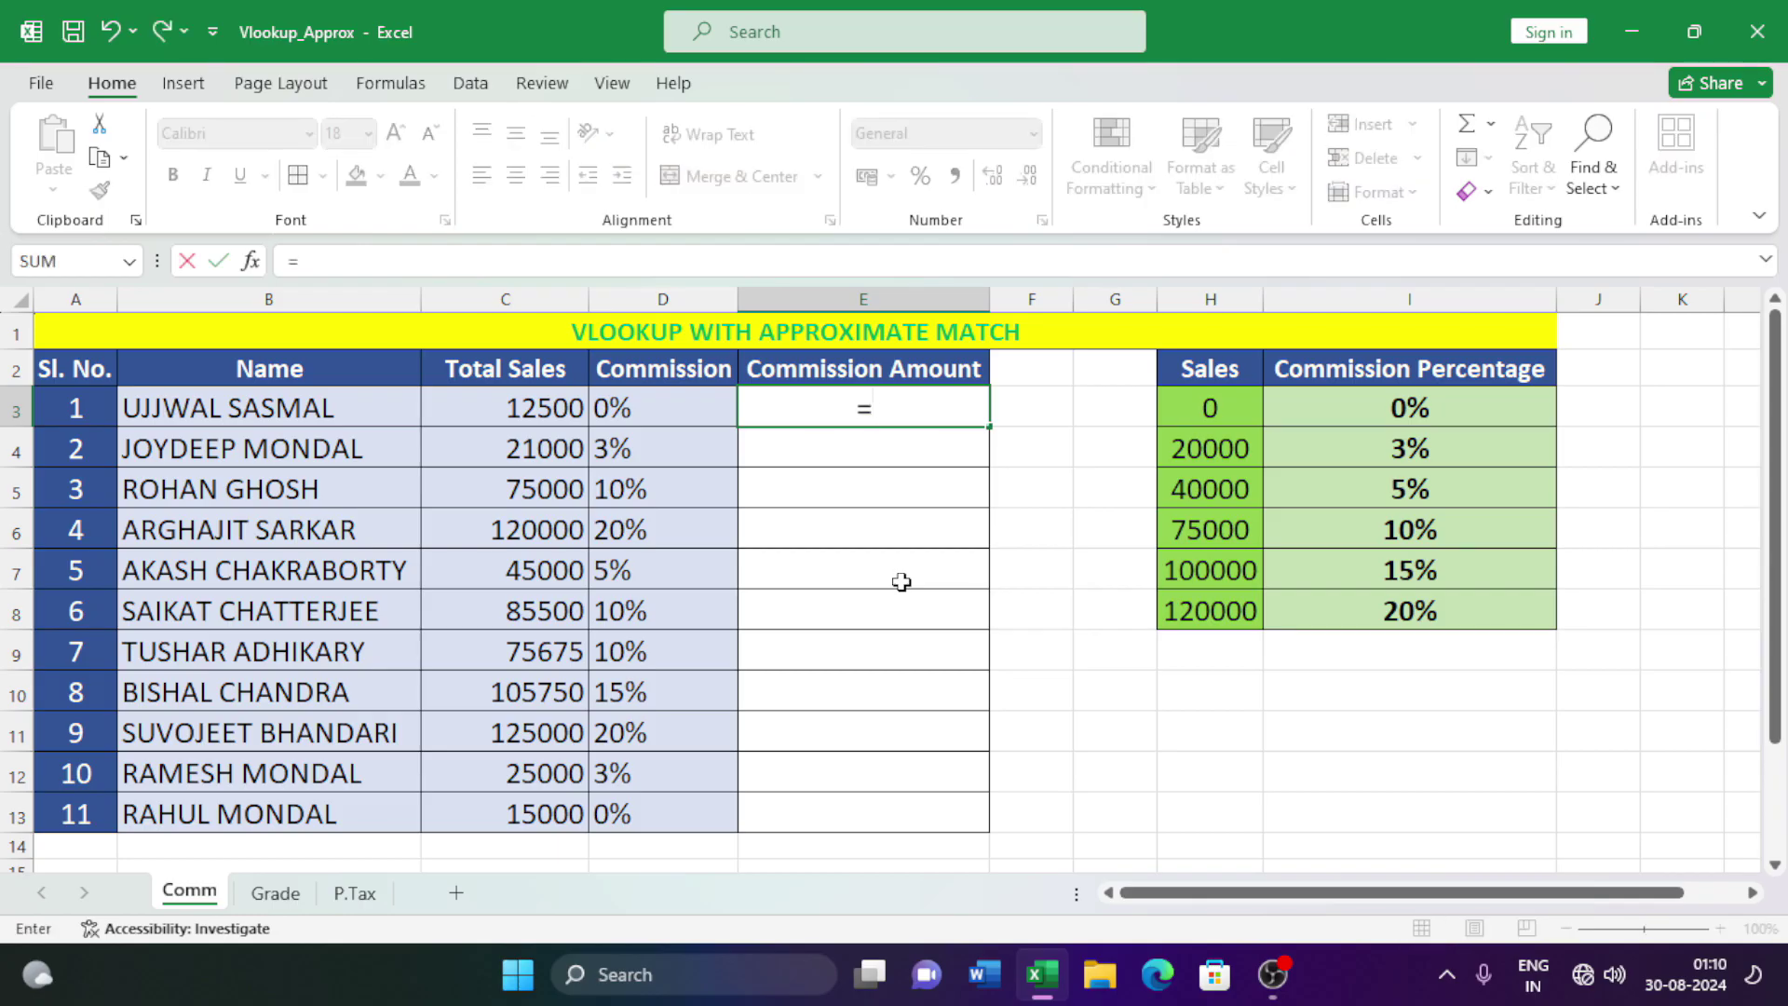
left_click(545, 421)
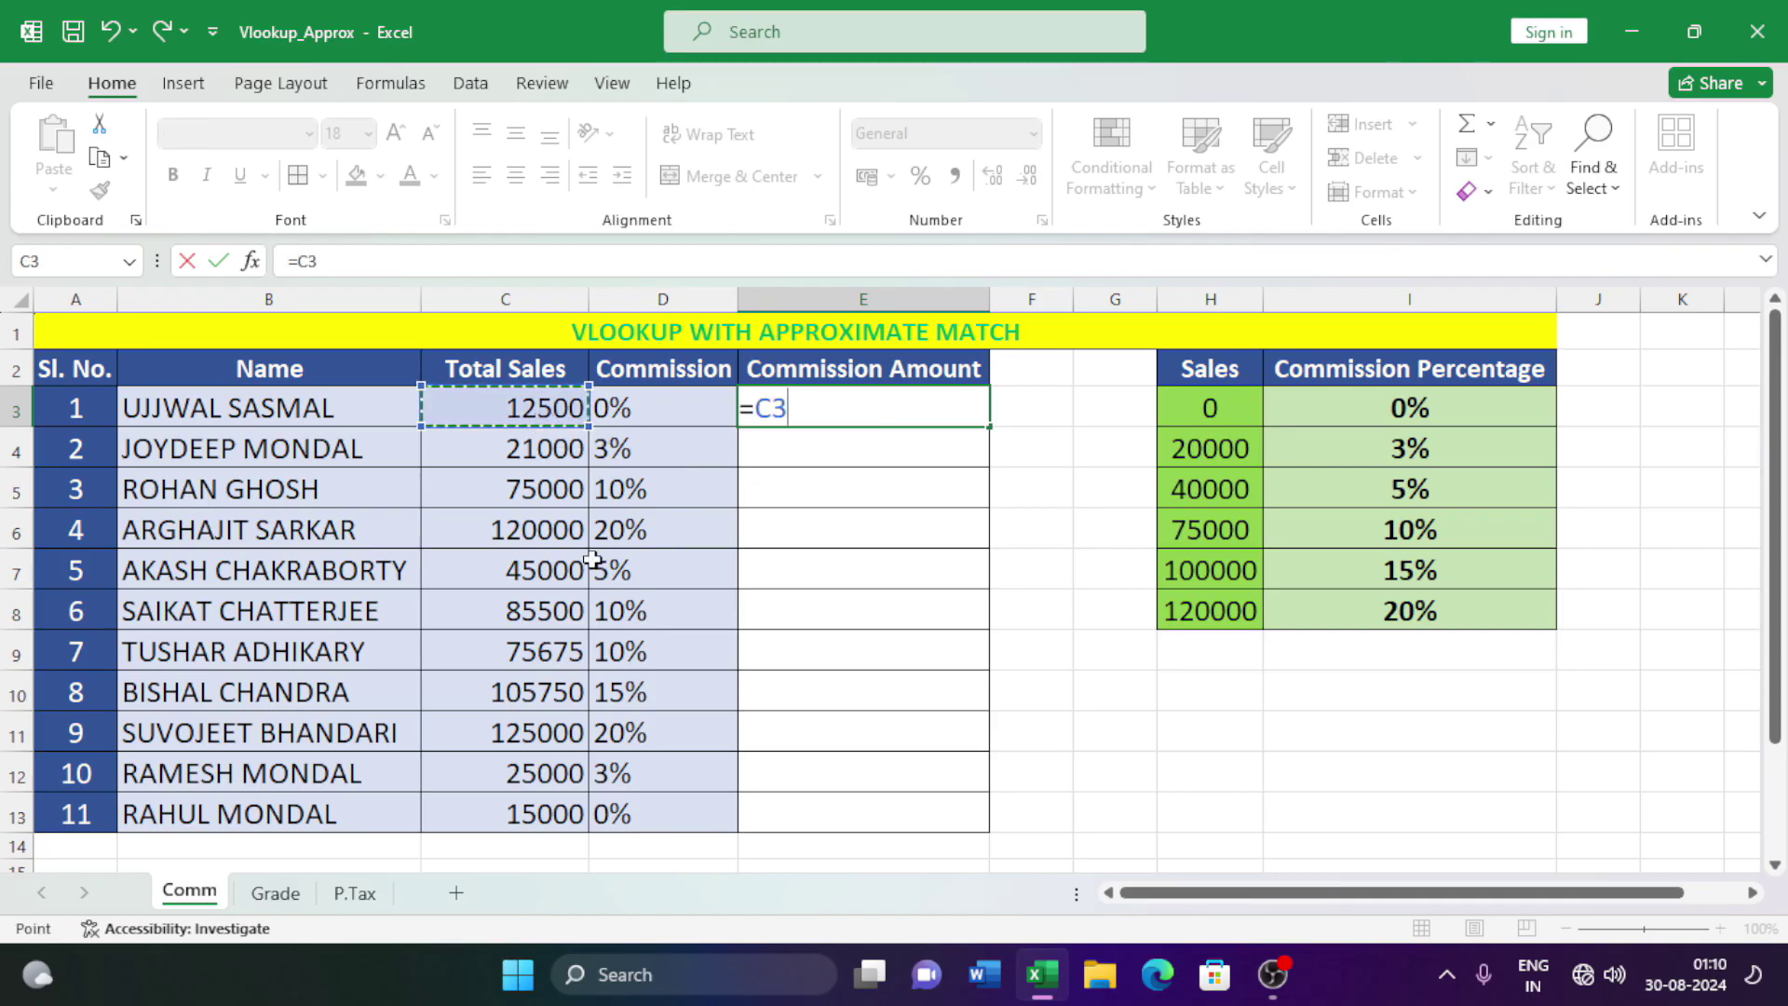
type("*")
left_click(665, 410)
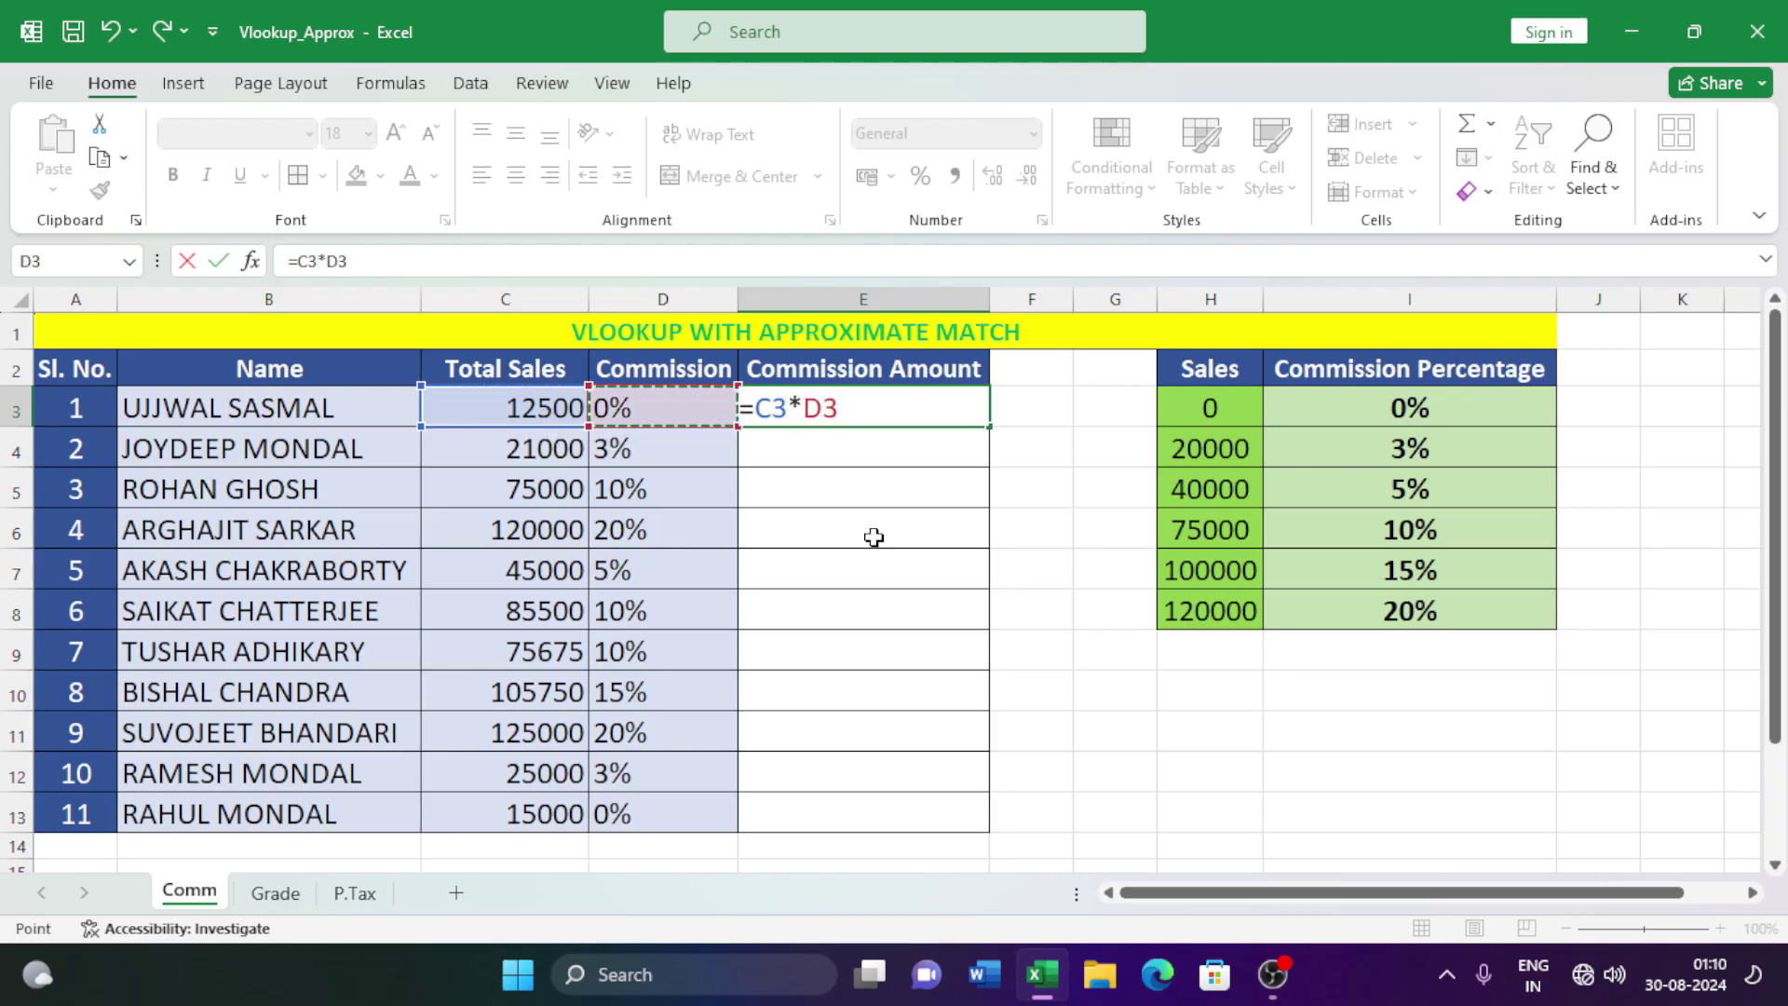
key("Return")
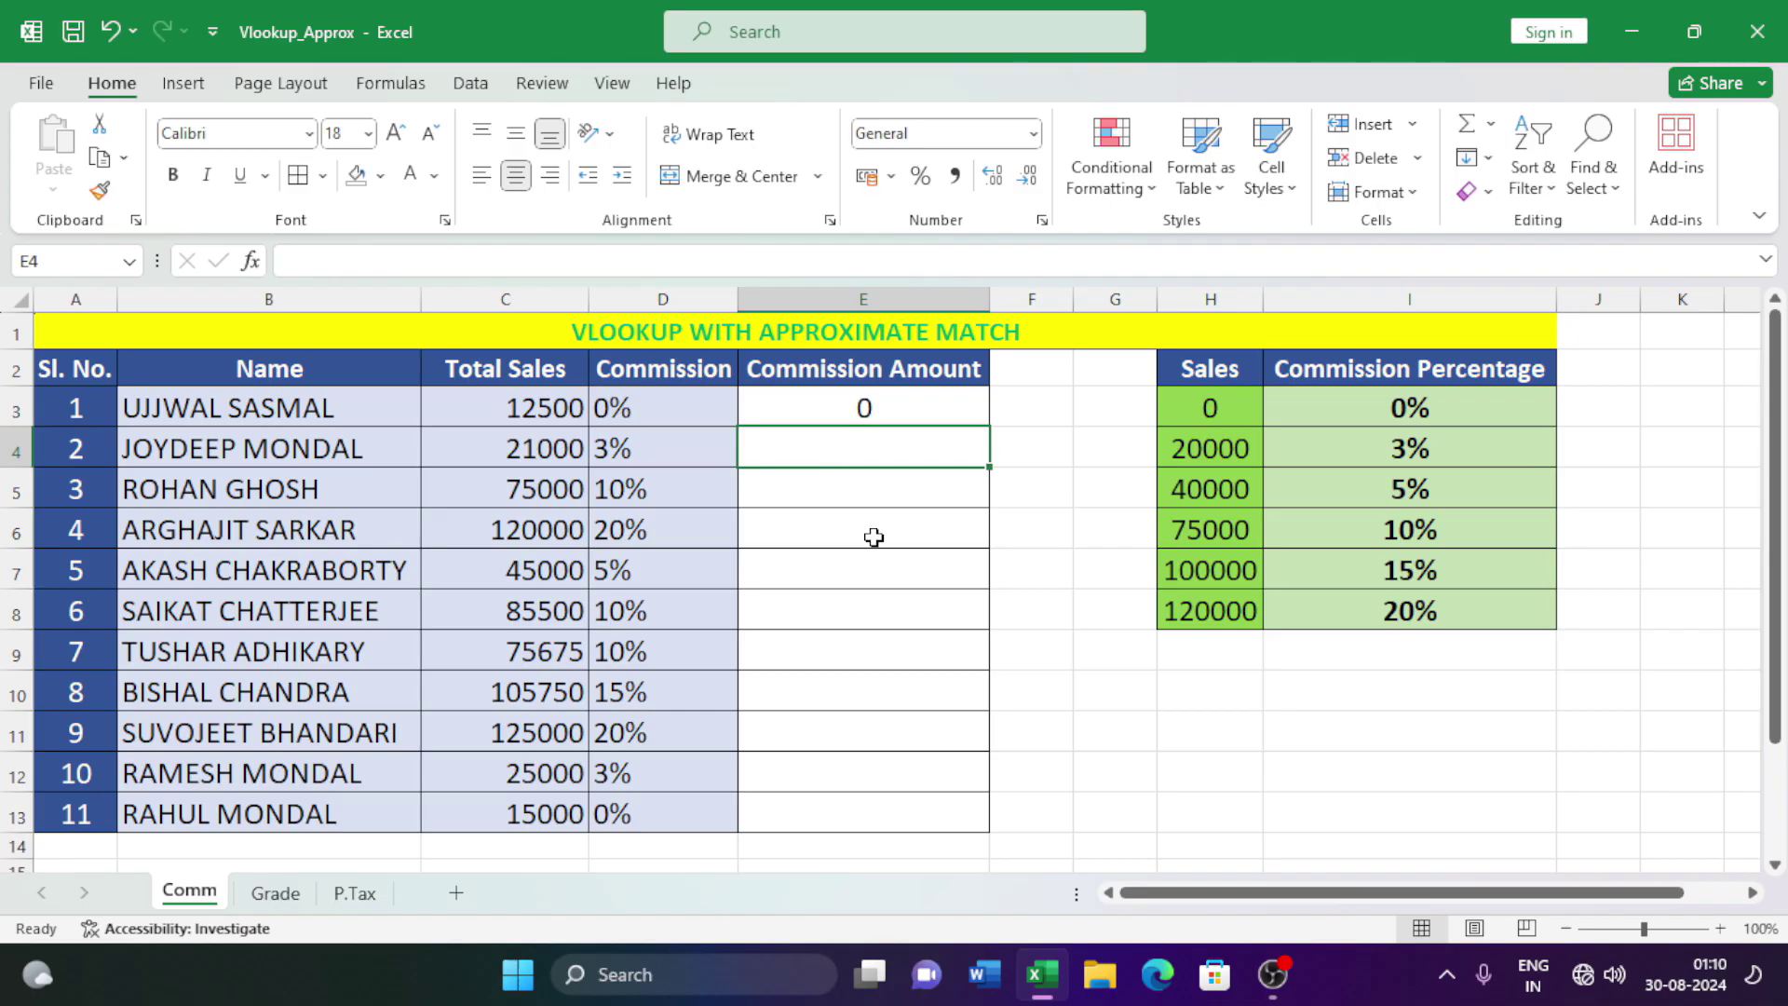
left_click(969, 417)
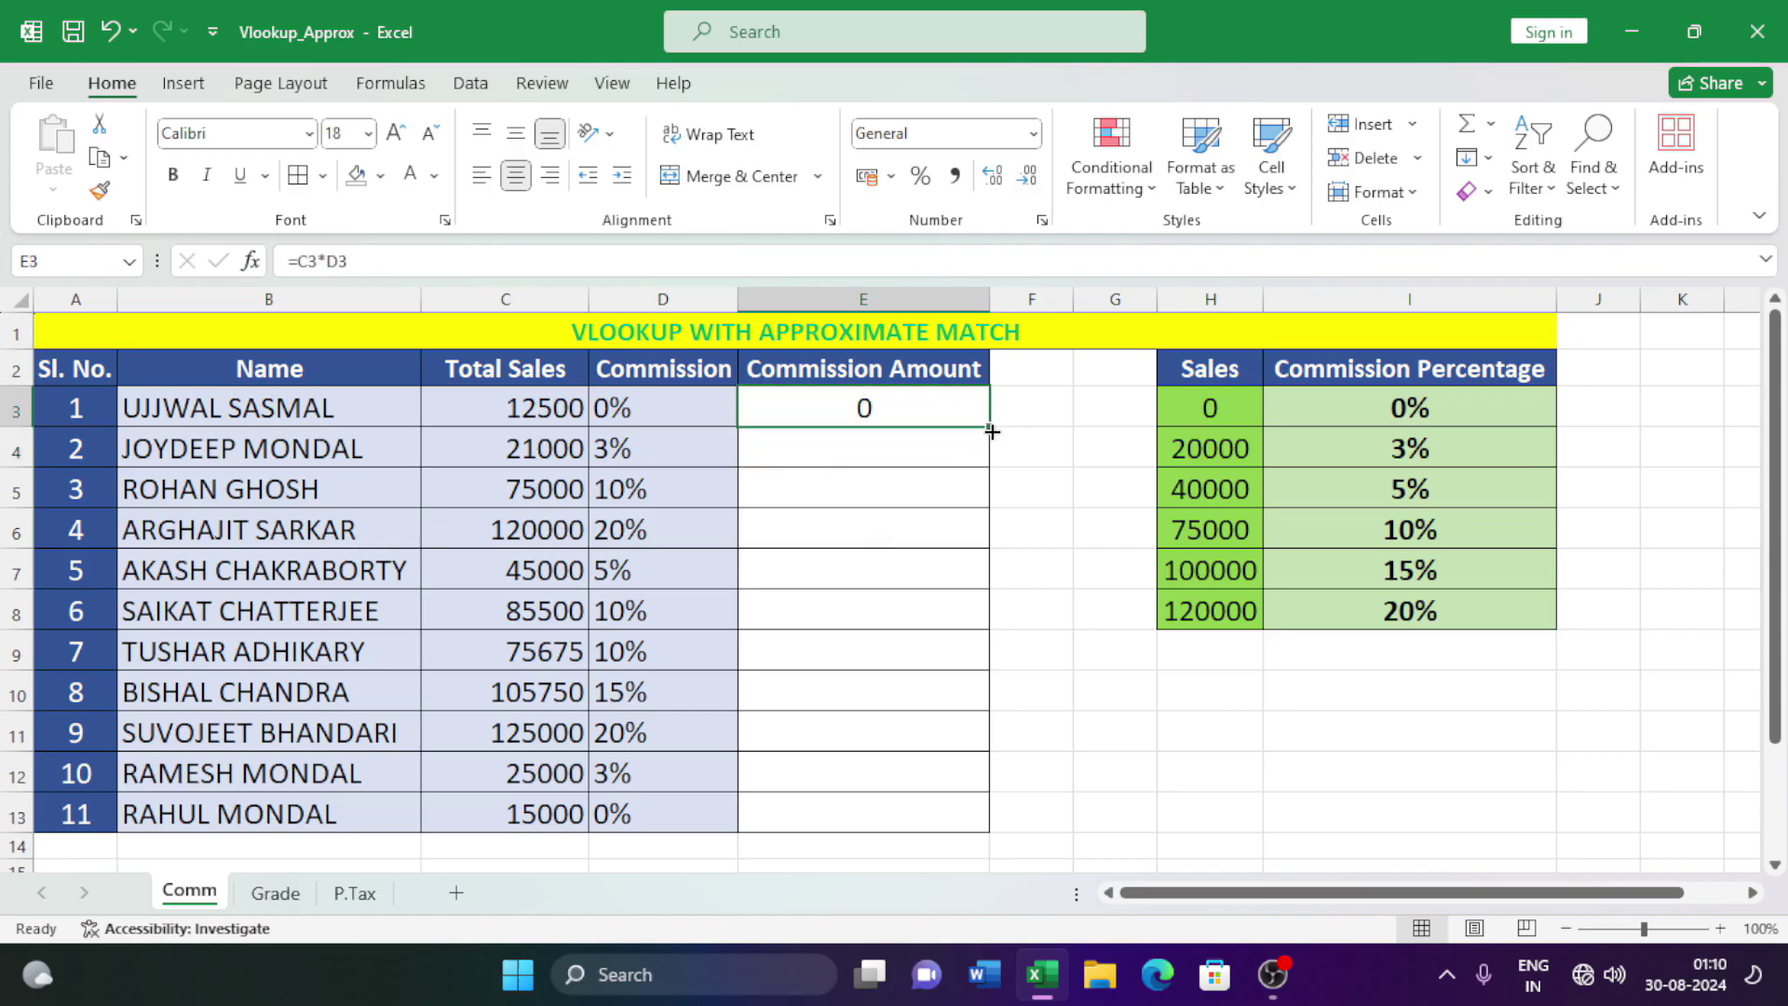
double_click(988, 427)
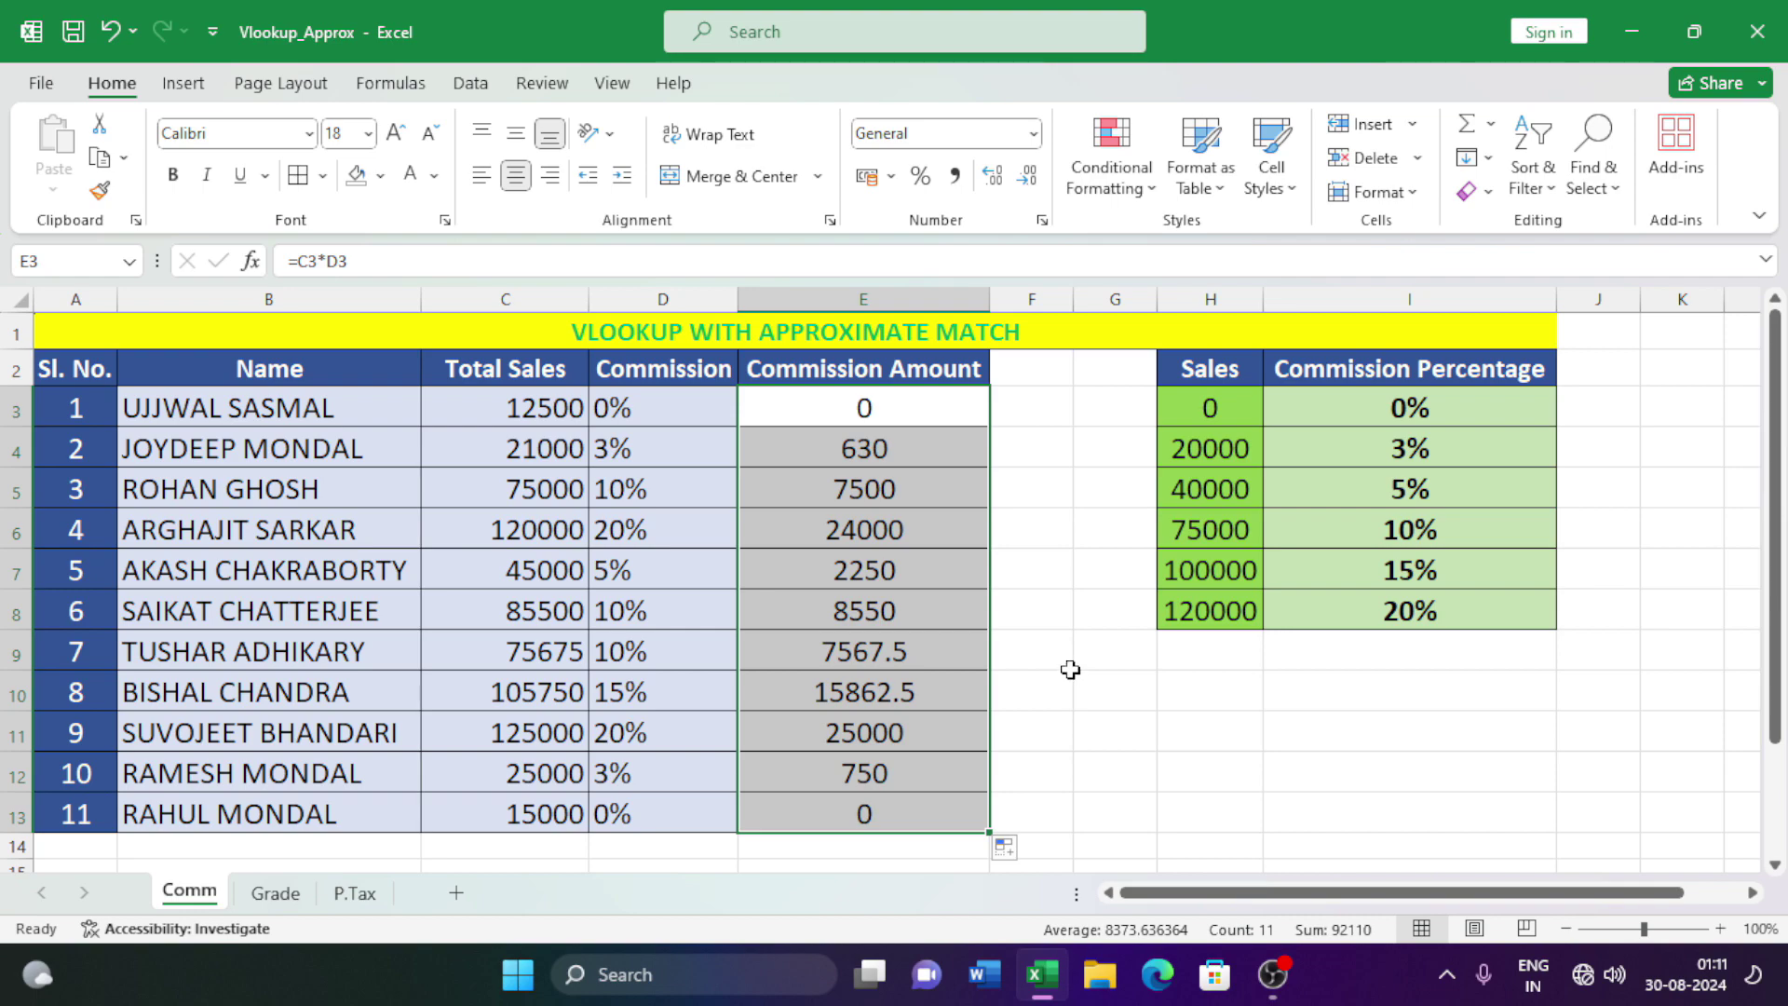
On the Grade sheet, review the Total and Average formulas in F4 and G4 and clear the existing grades in H4:H11.
left_click(275, 892)
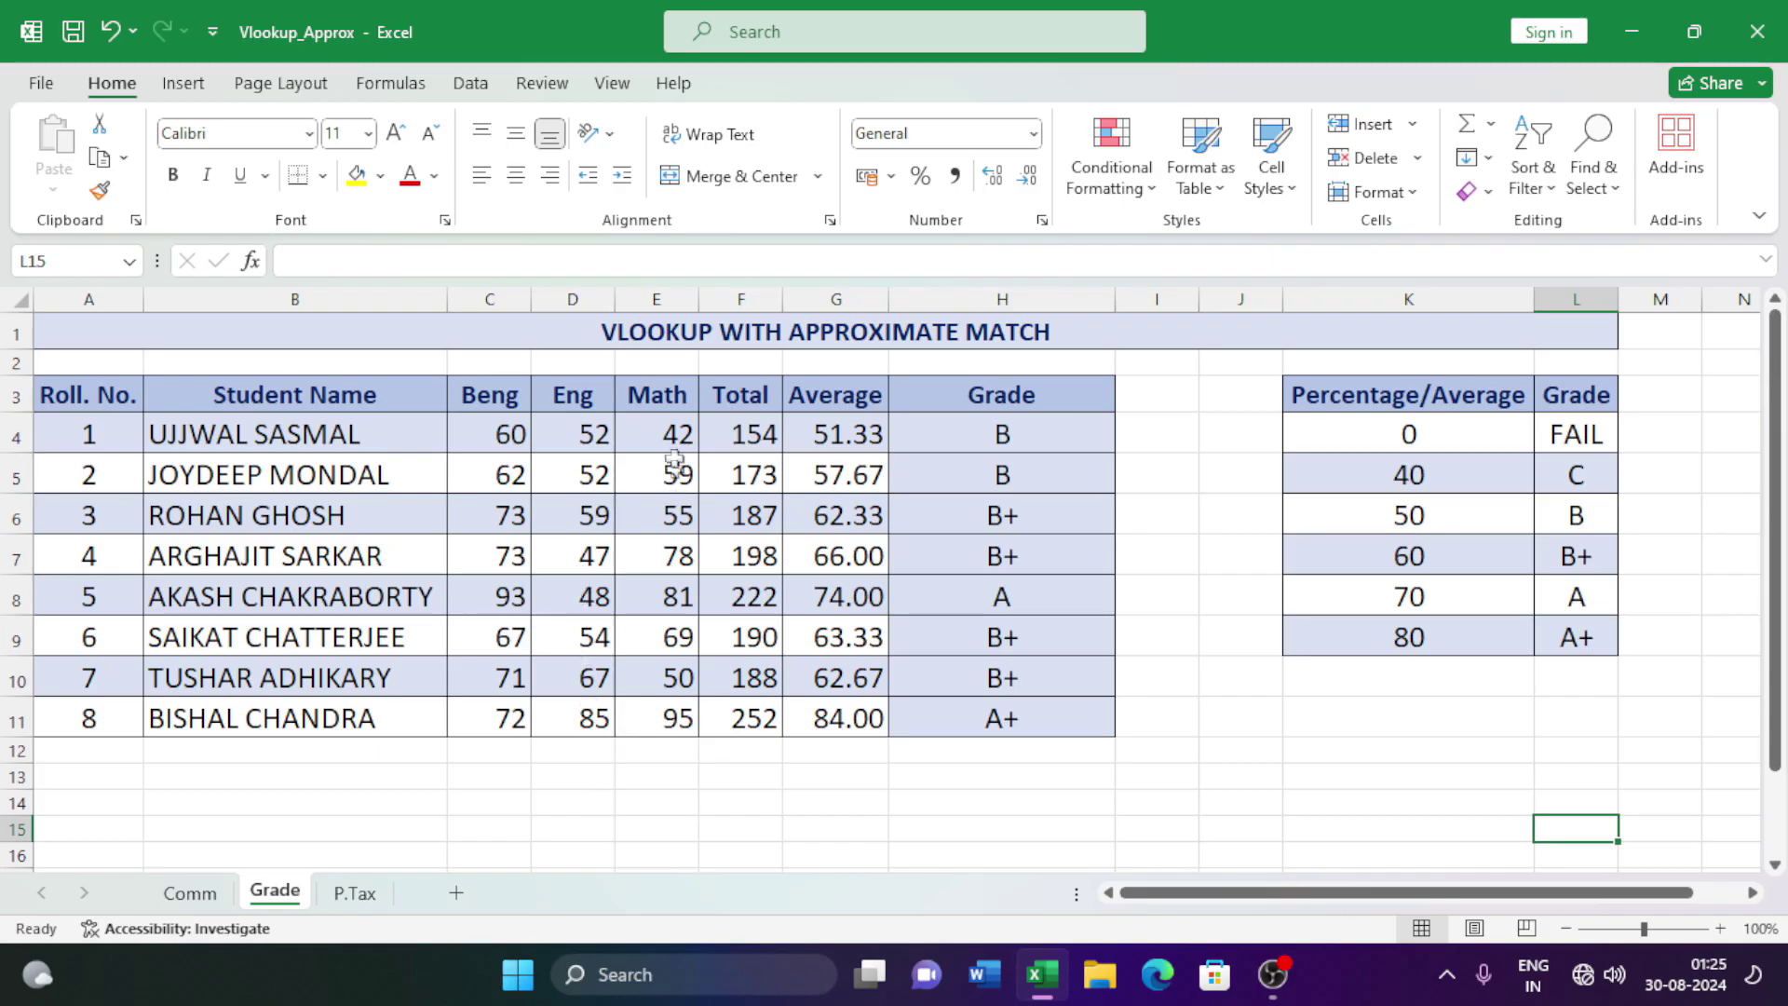
left_click(751, 430)
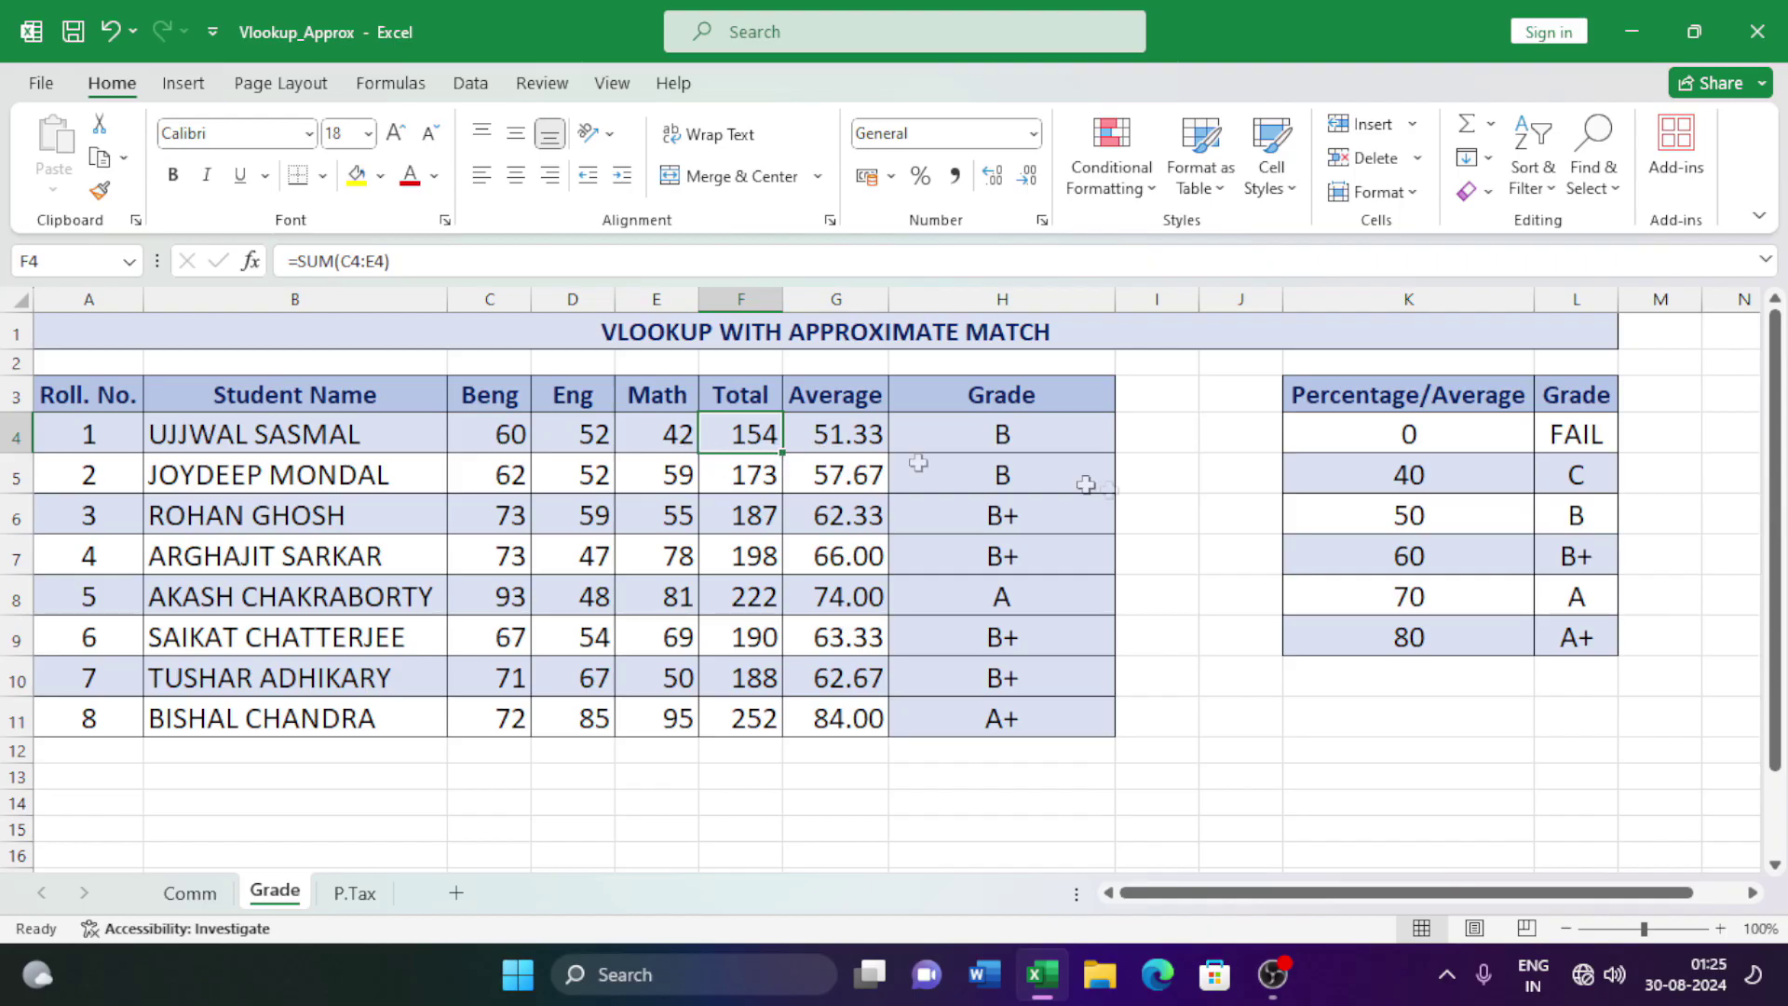
left_click(1491, 124)
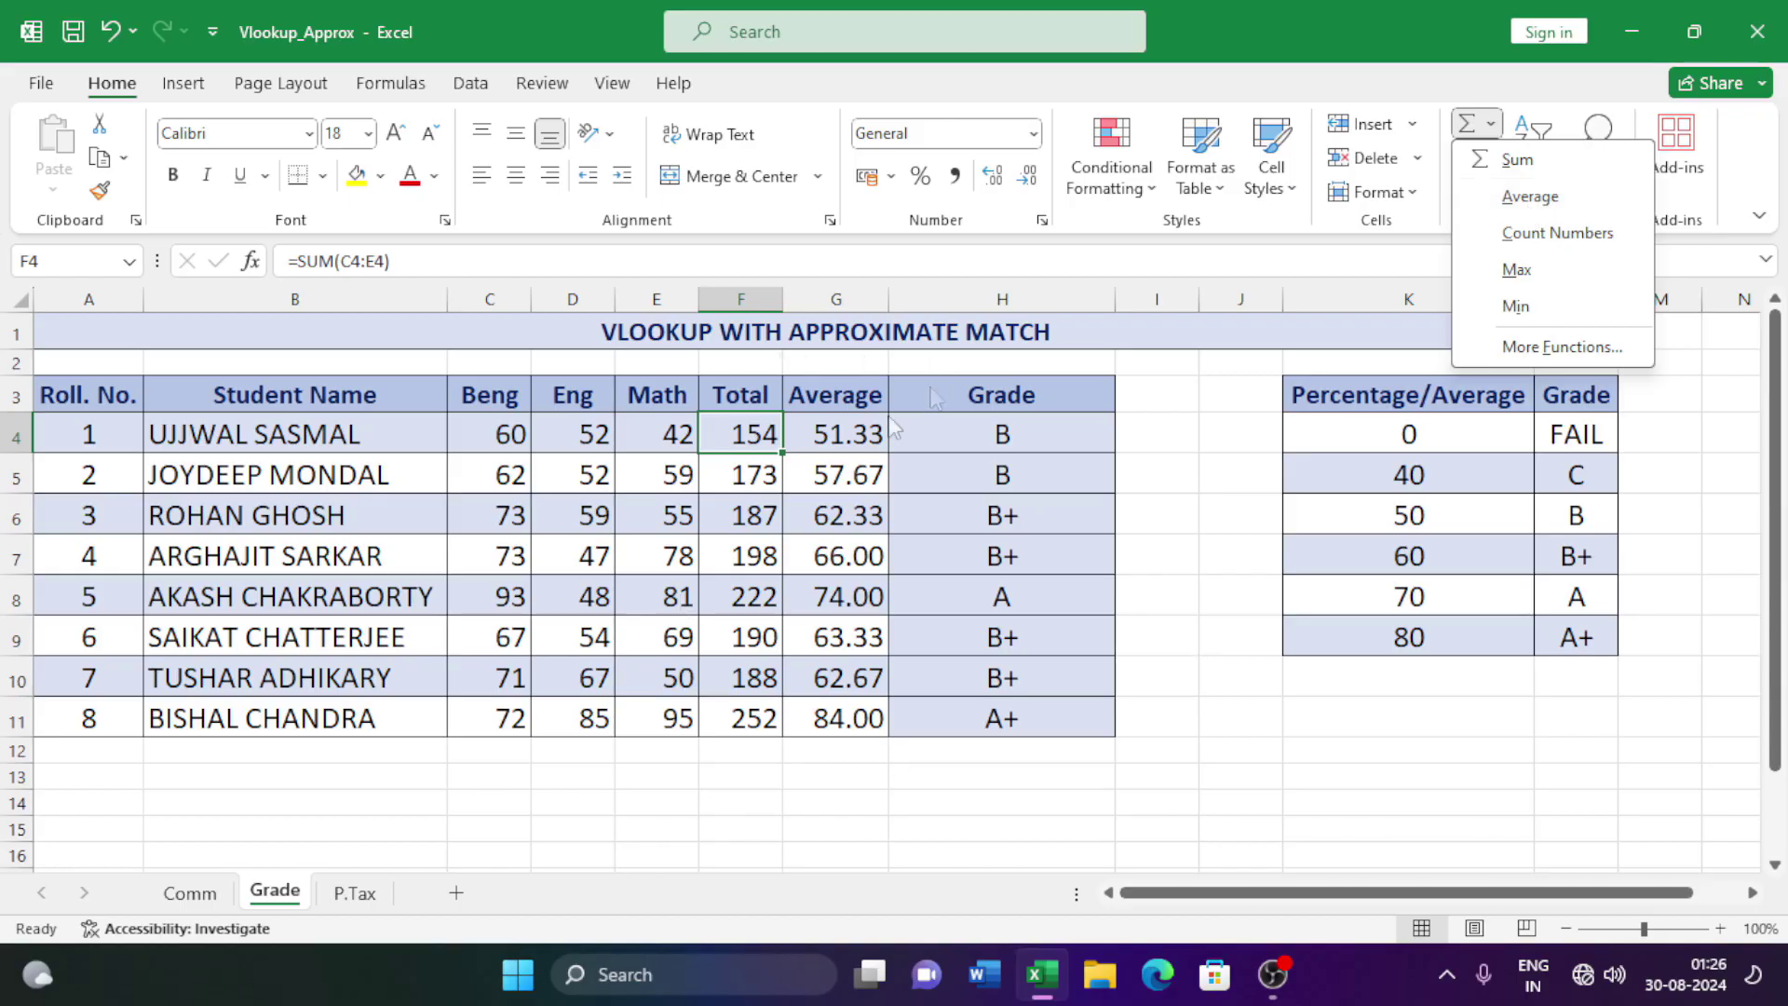
left_click(823, 440)
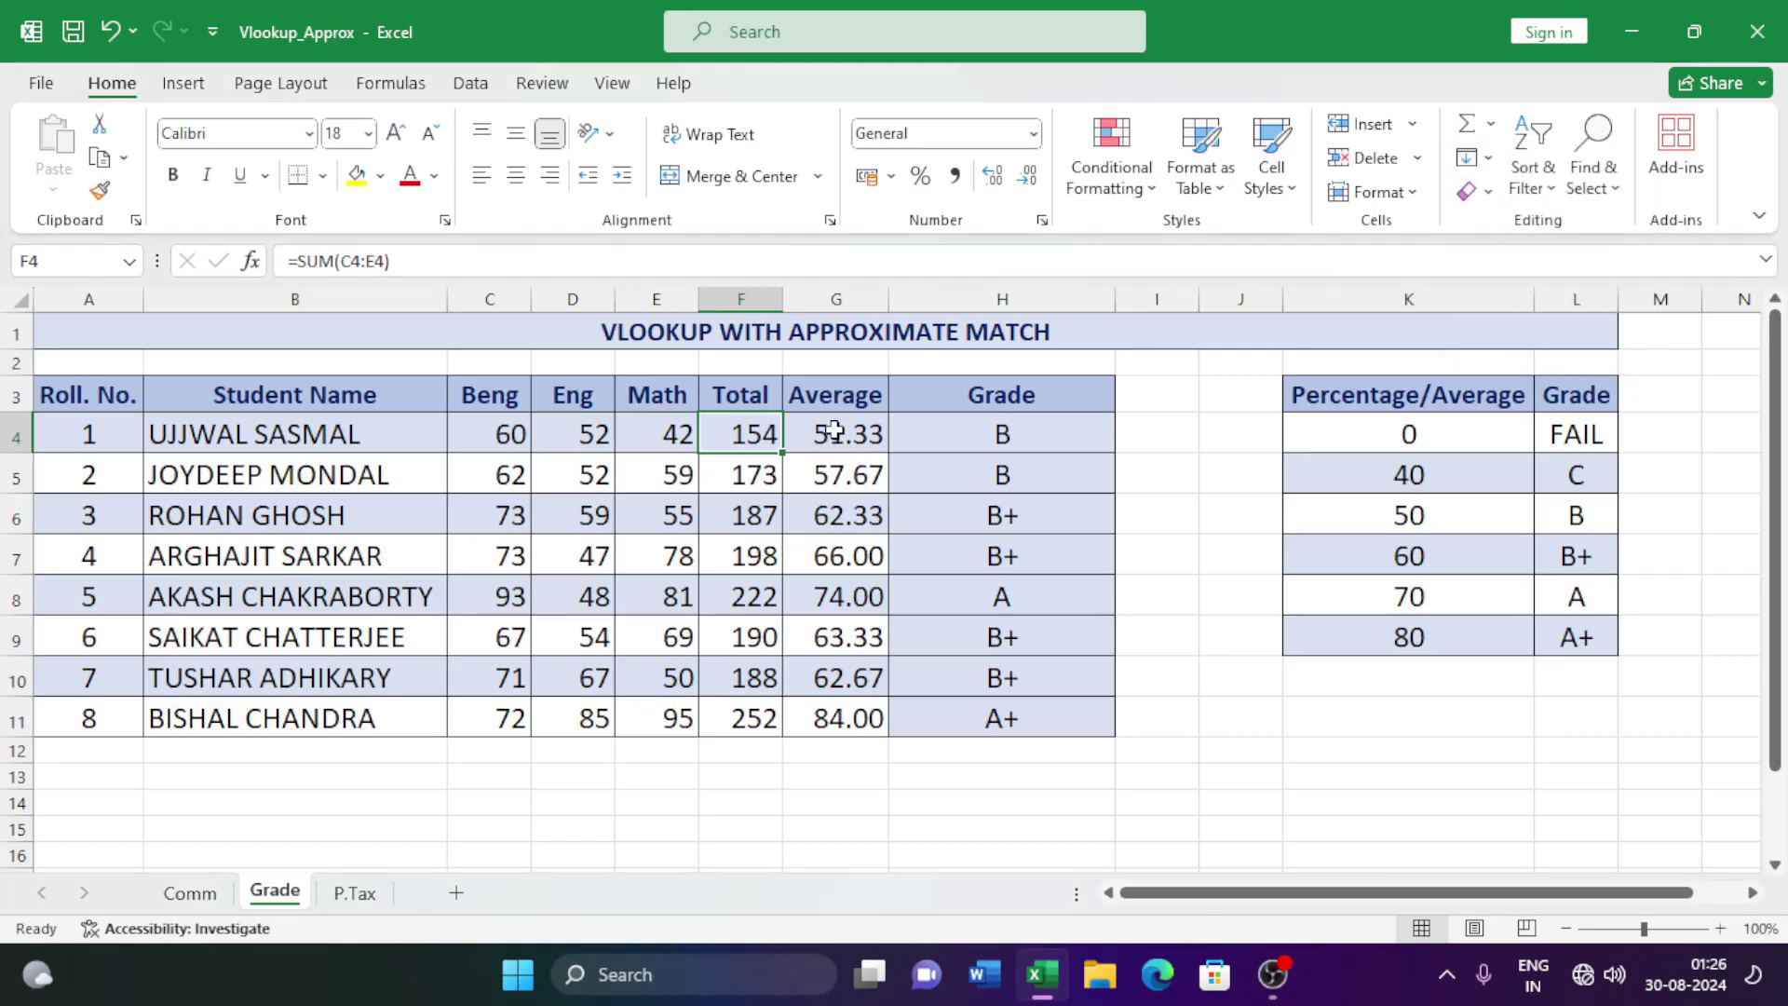
left_click(850, 436)
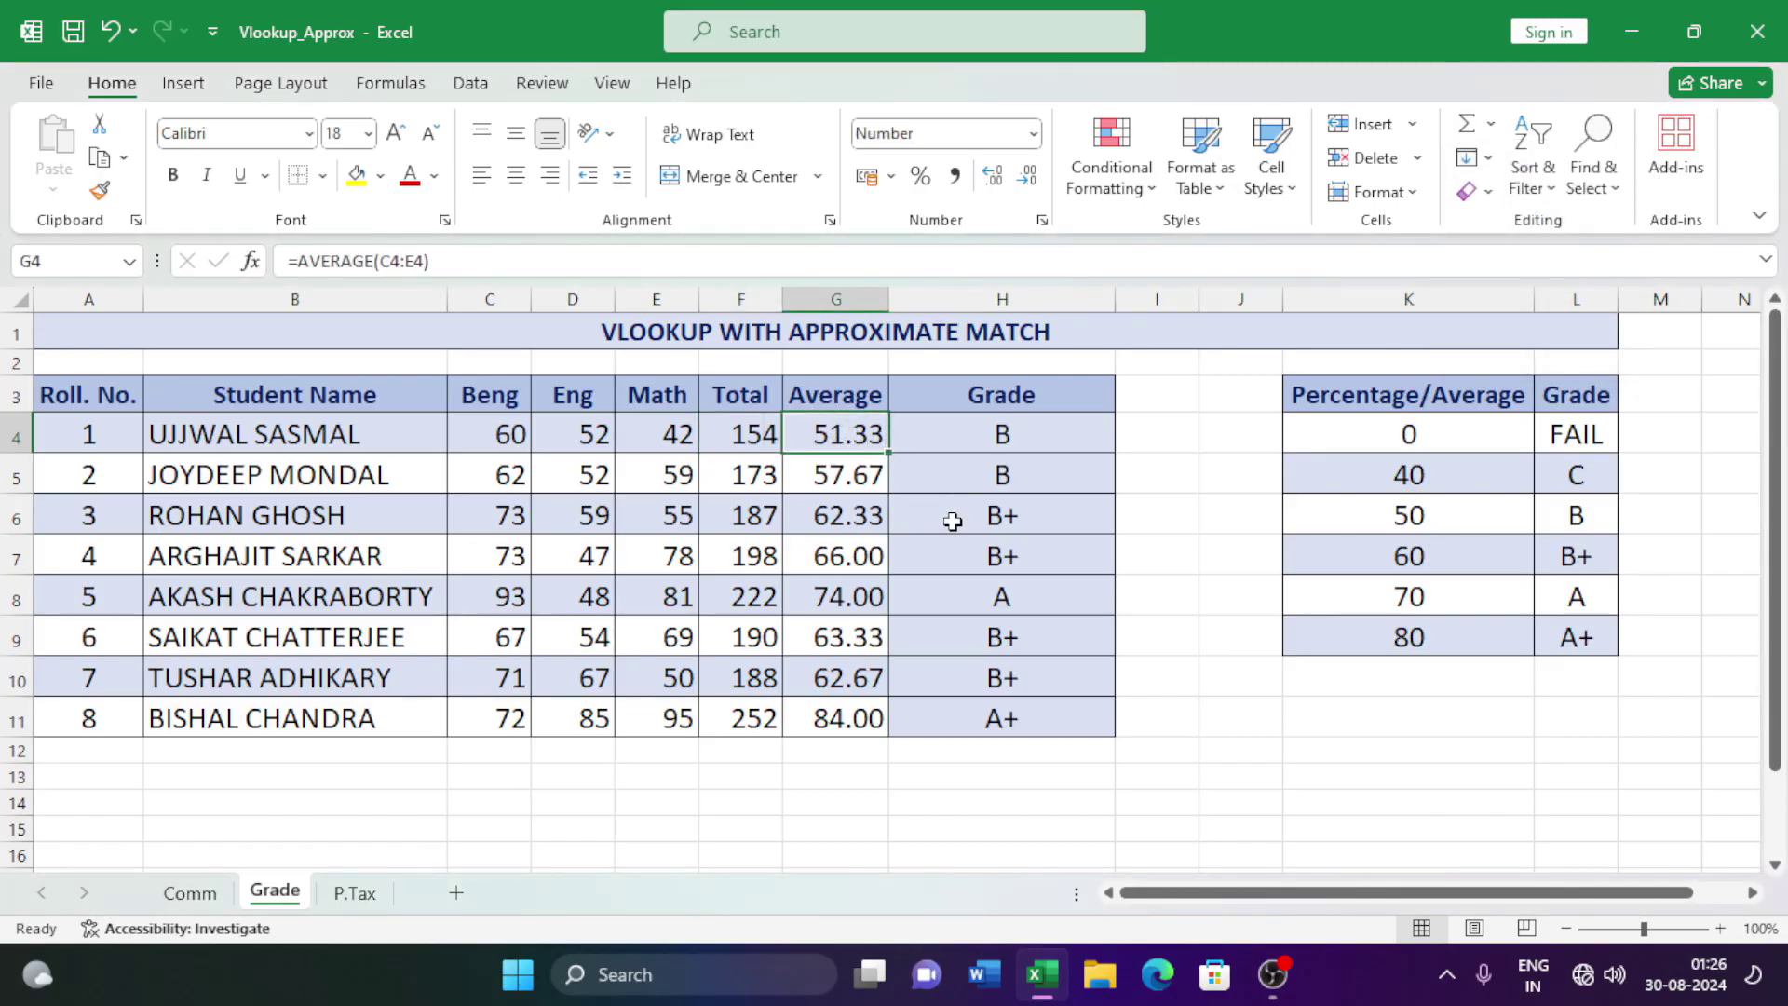
left_click_drag(1022, 436, 1051, 724)
key("Delete")
left_click(1013, 440)
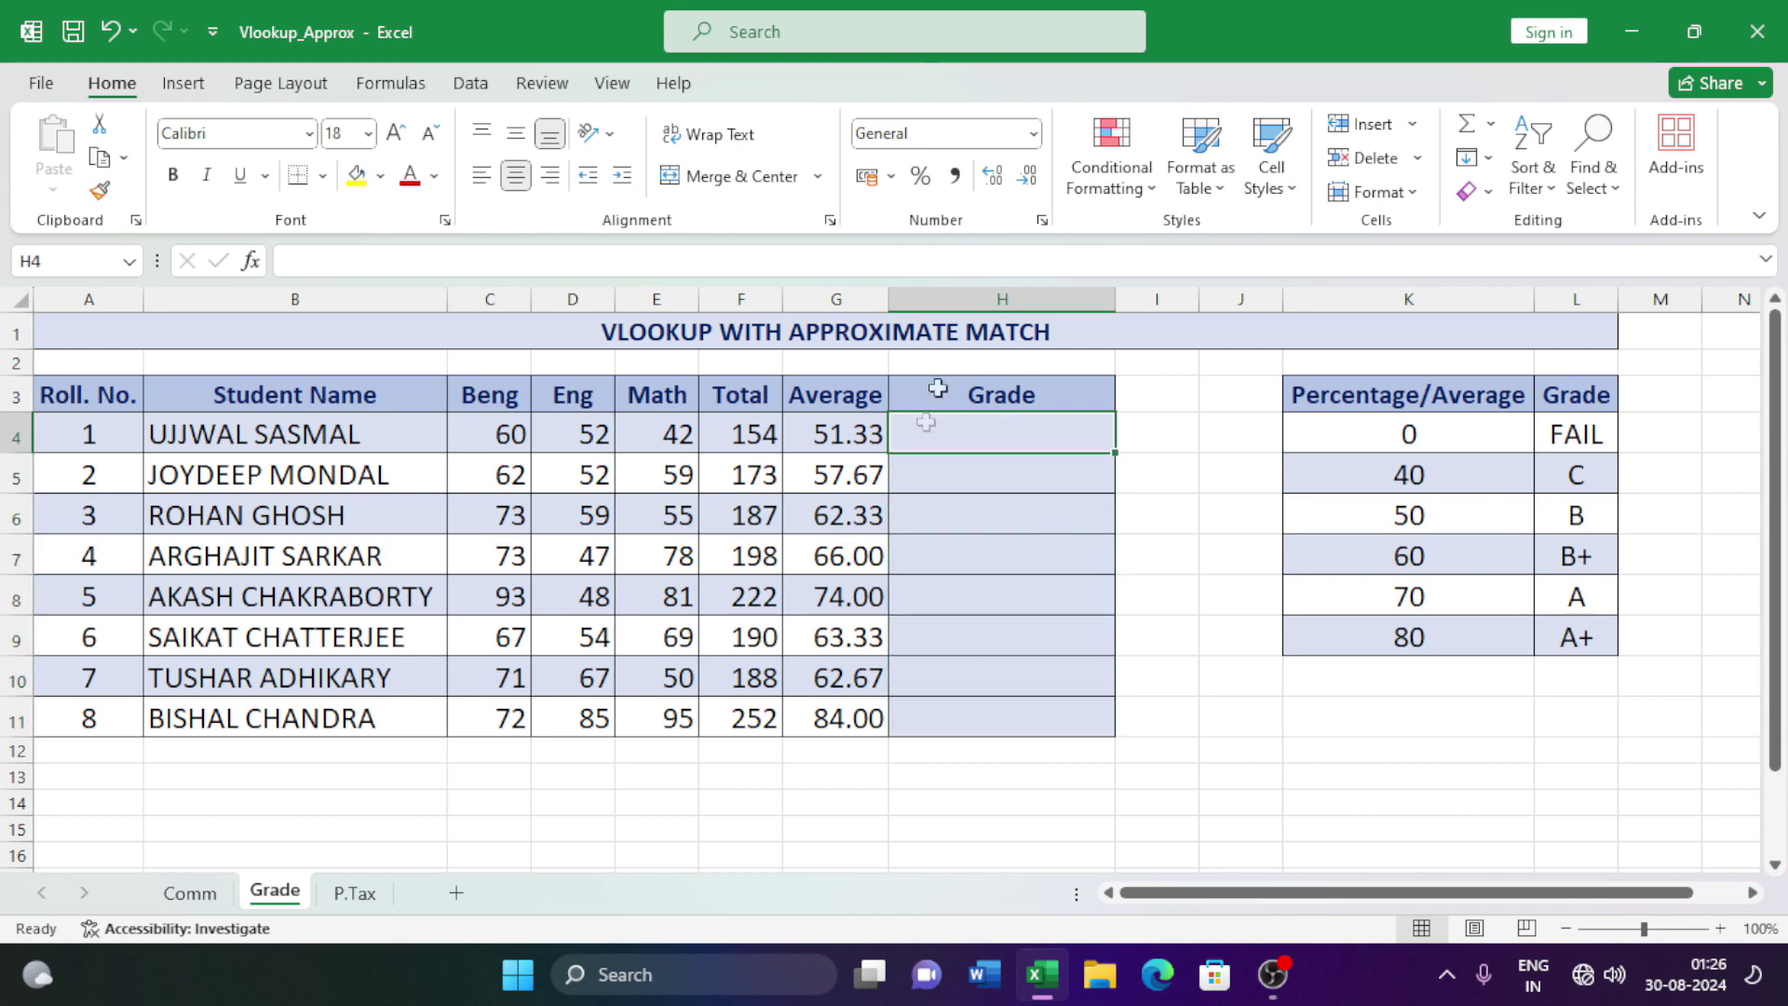
Examine the grading table in K3:L9, matching each Percentage/Average threshold with its grade.
left_click(1350, 393)
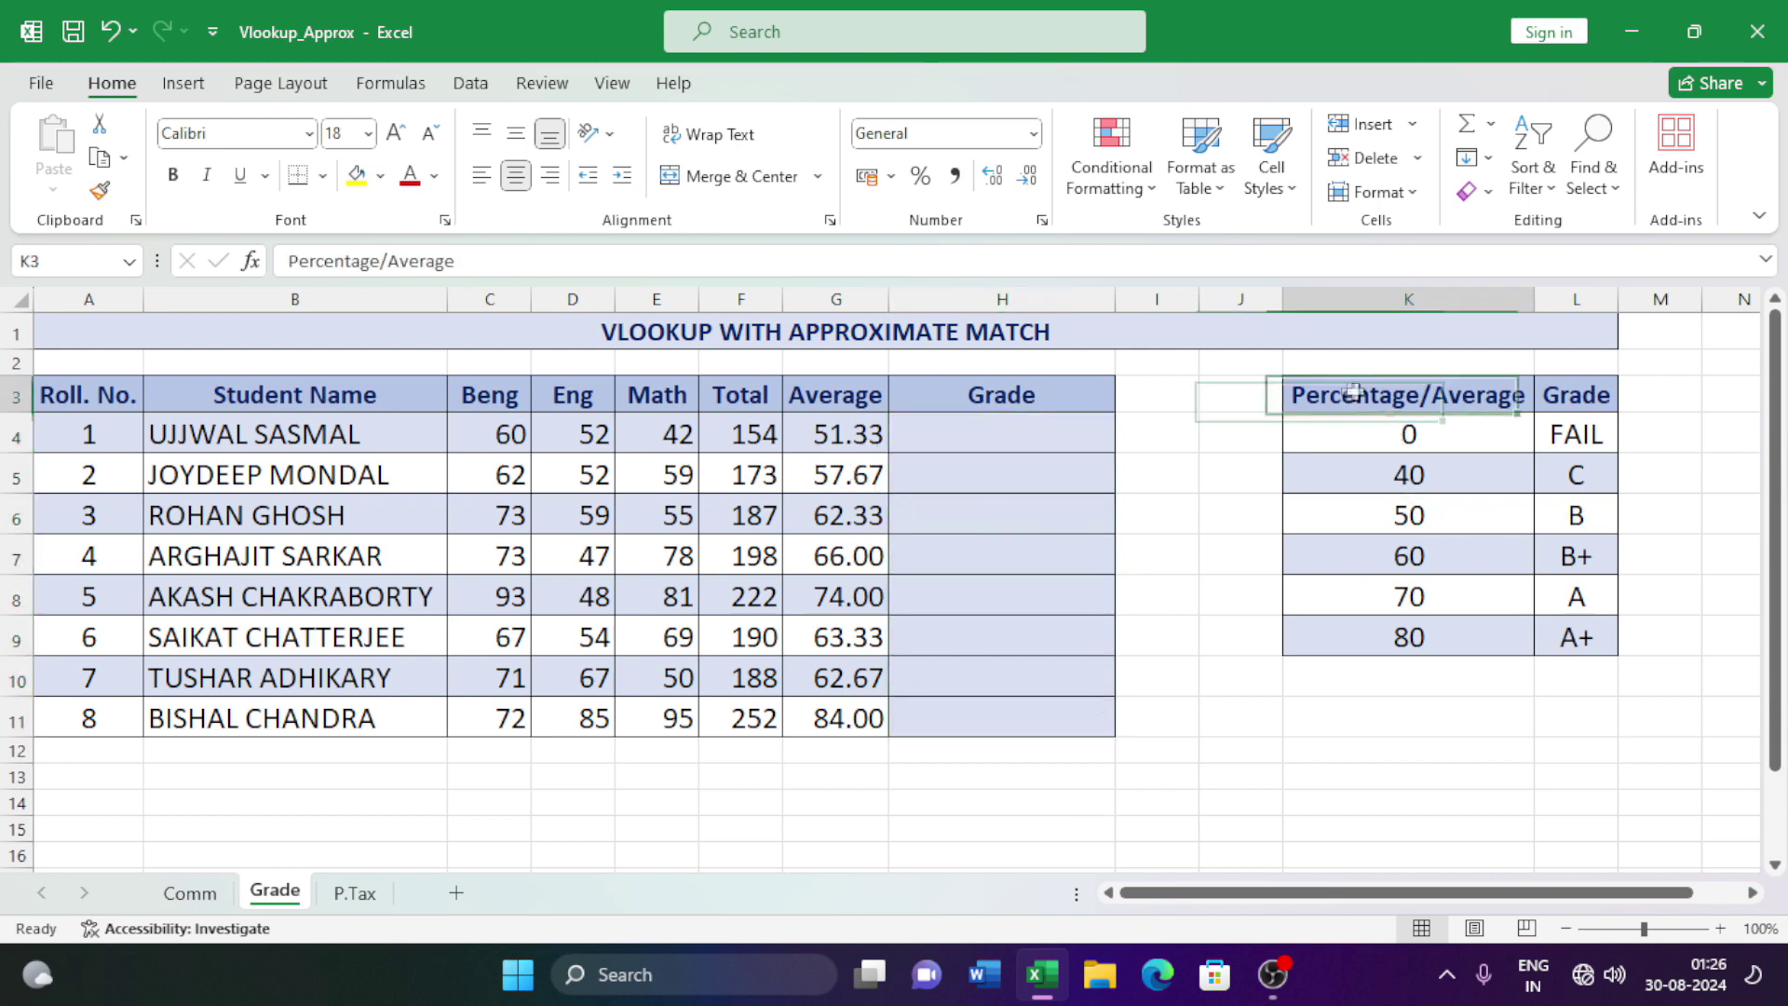
left_click_drag(1350, 392, 1565, 599)
left_click(1515, 723)
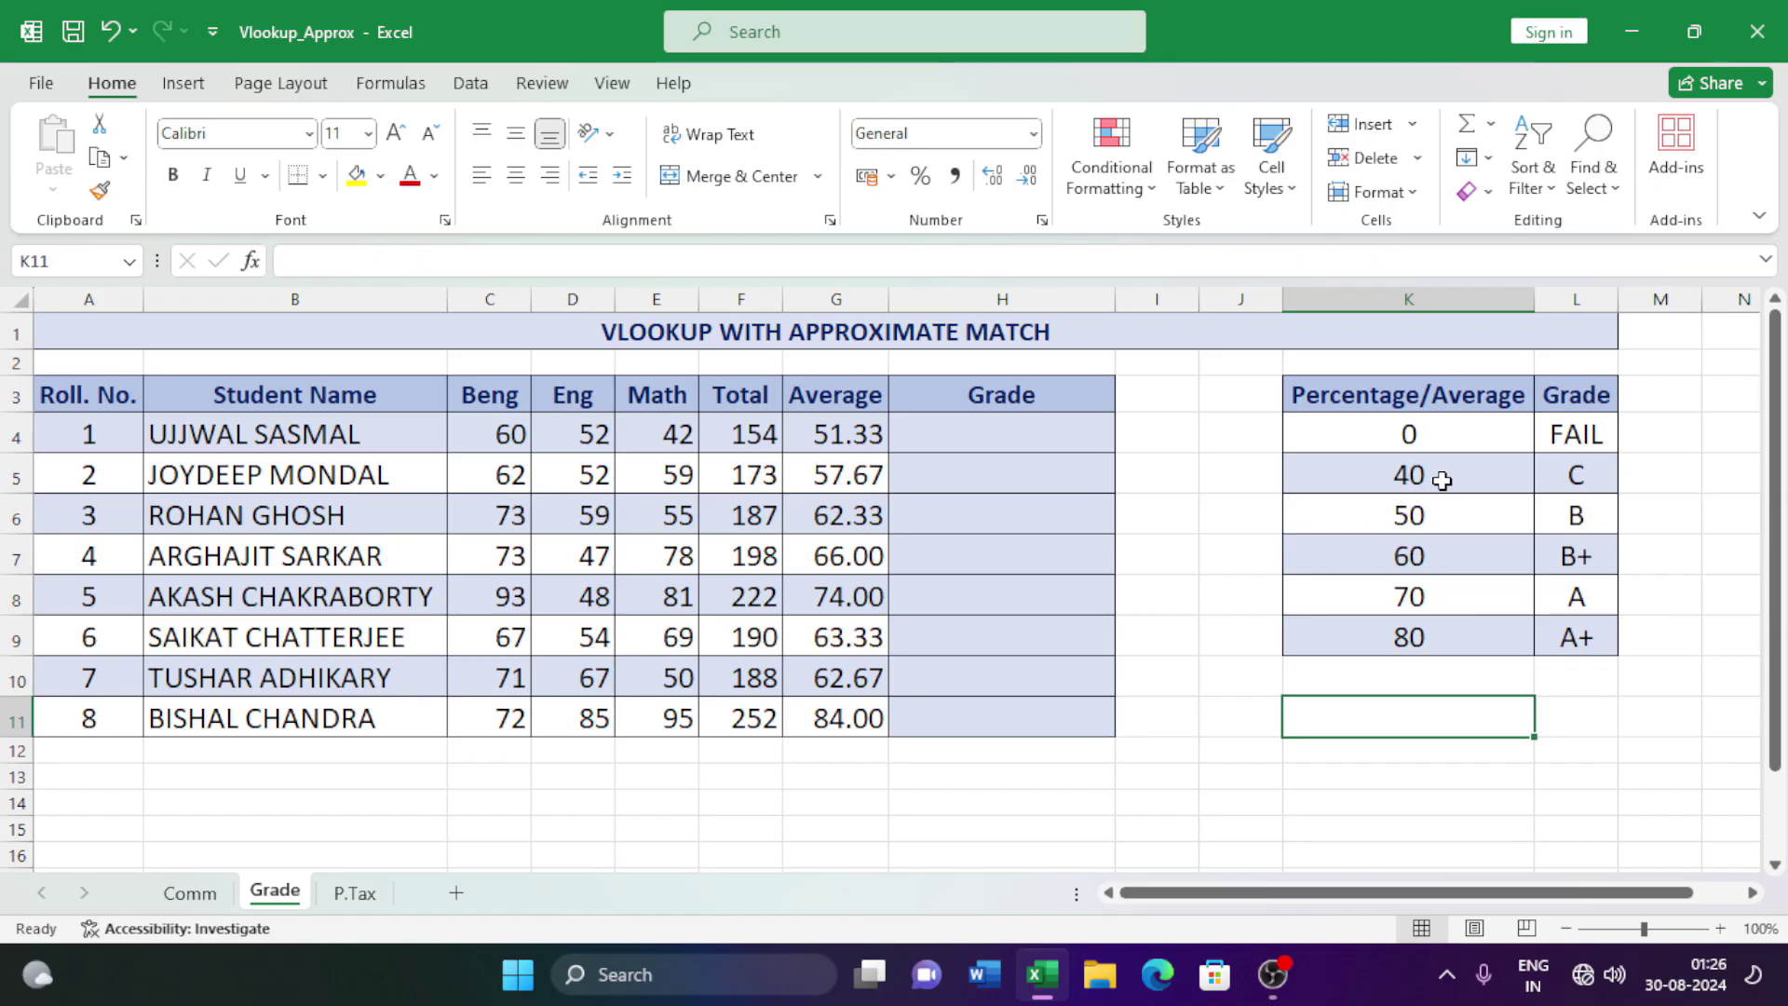
left_click(1590, 475)
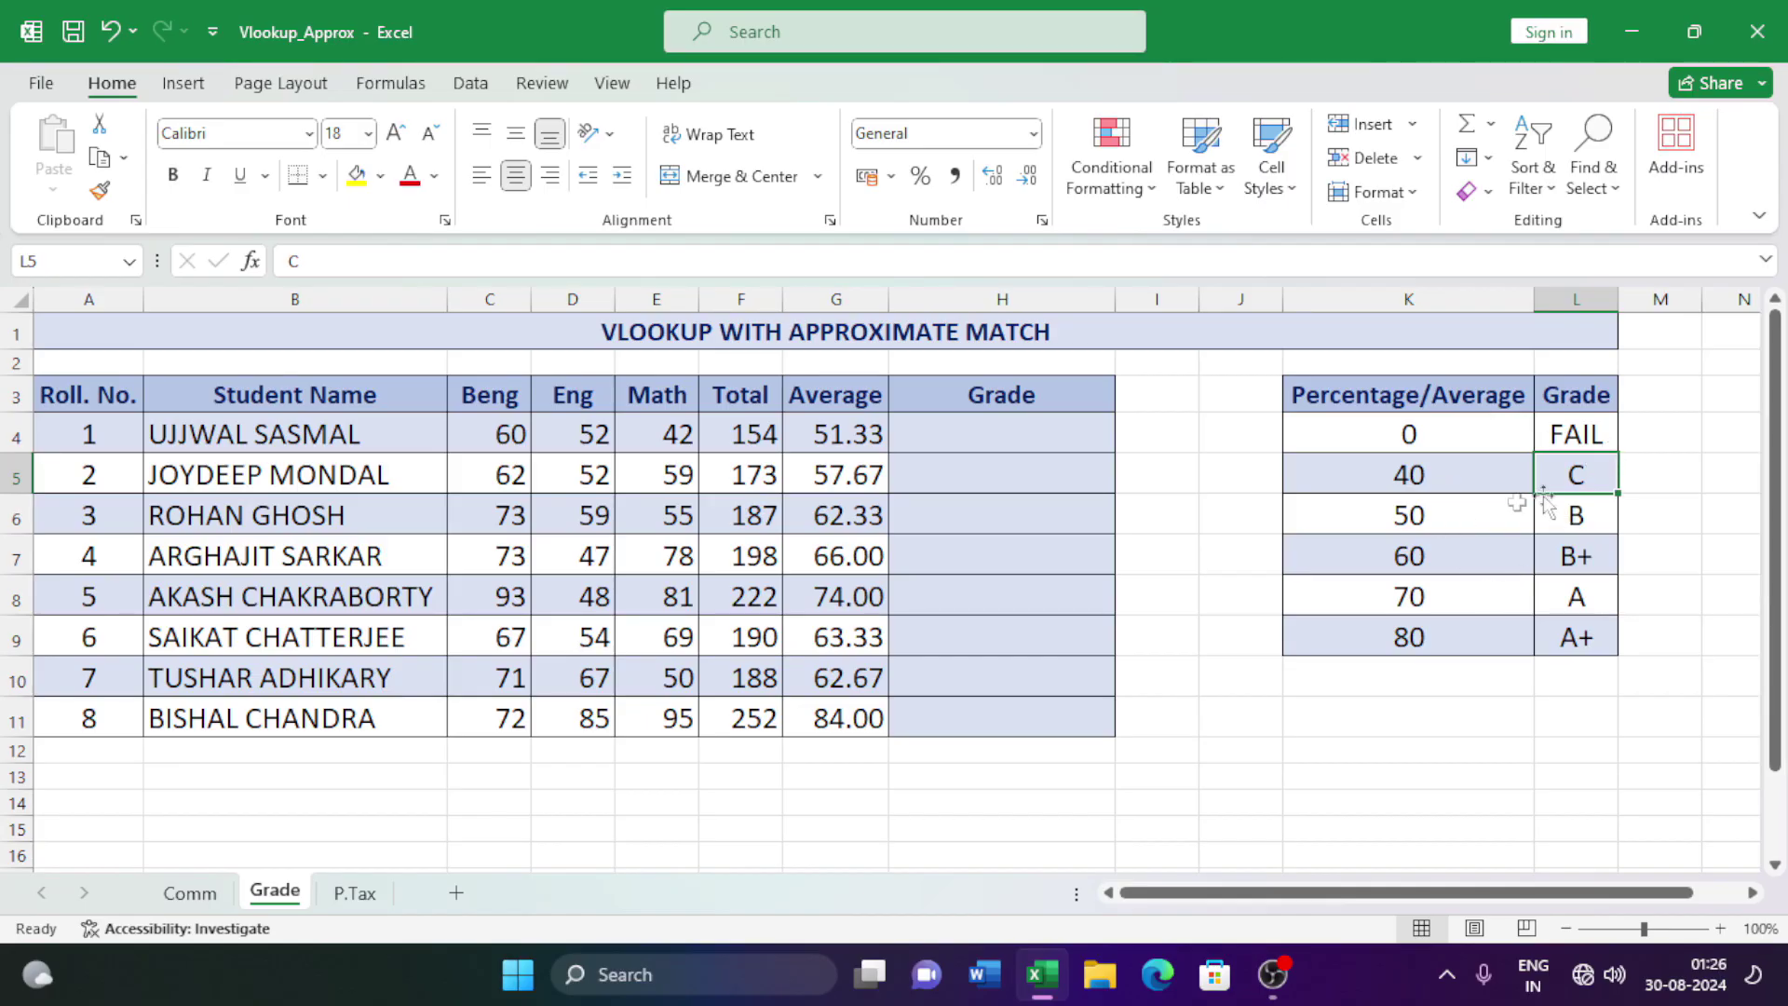
left_click(1495, 518)
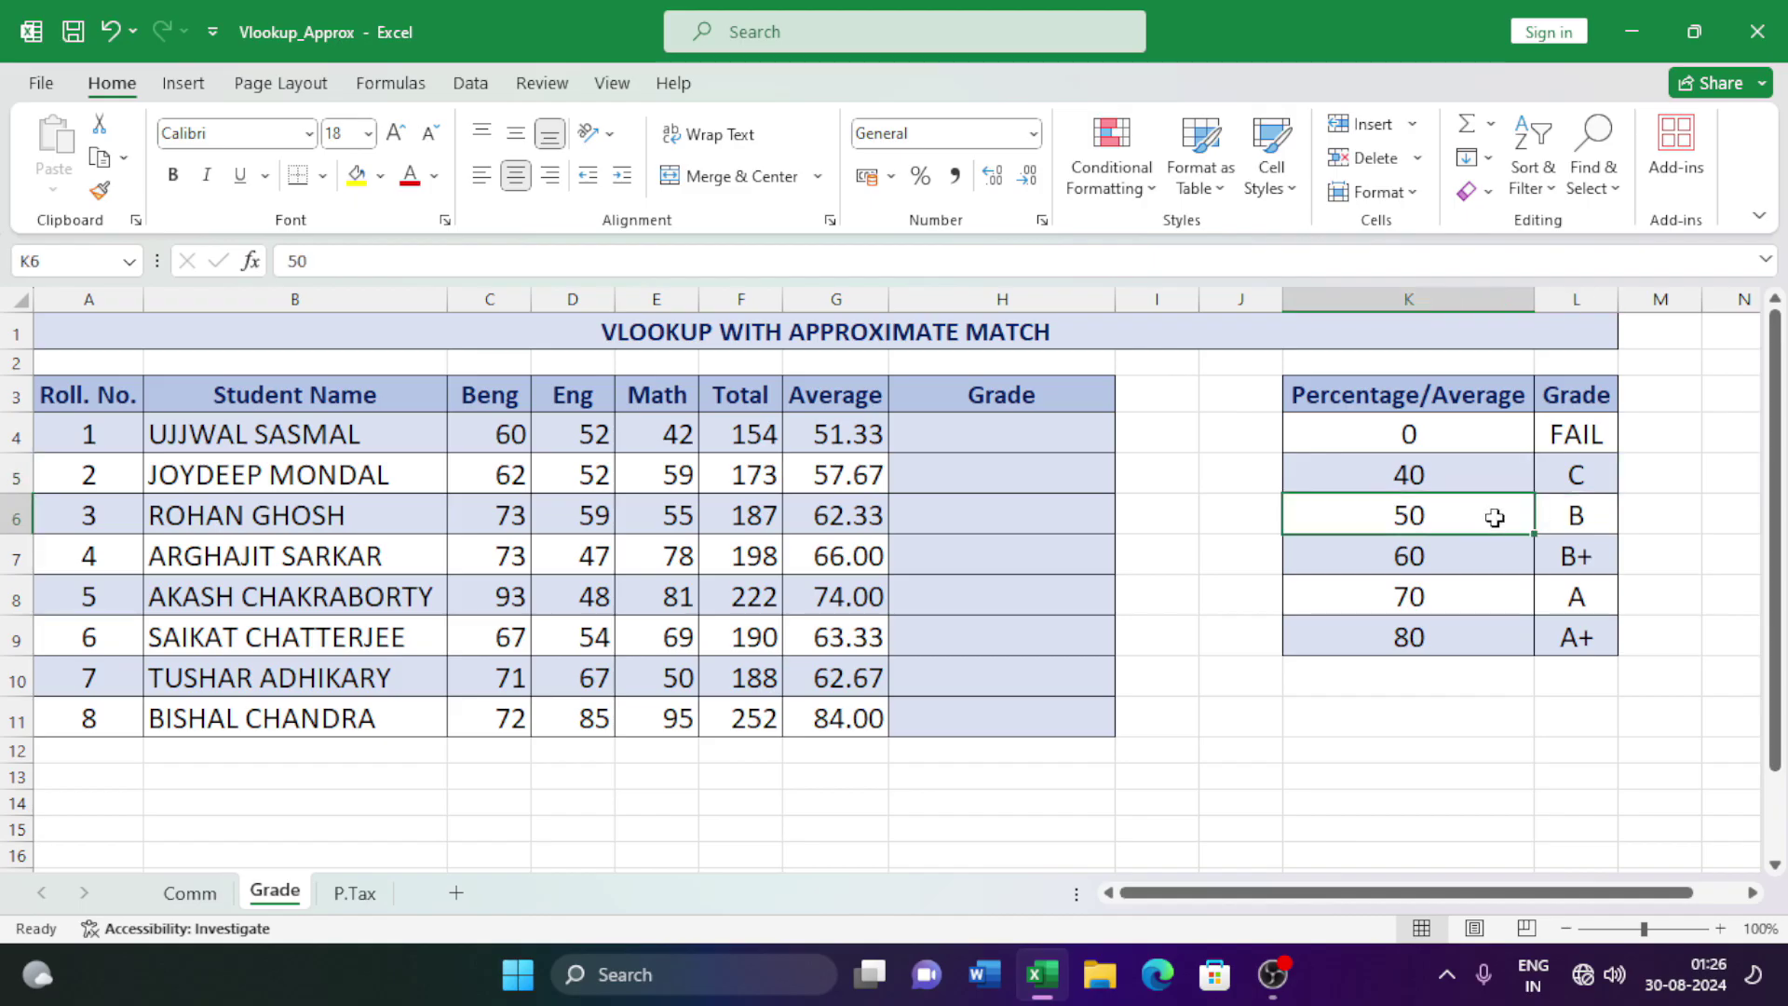
left_click(1592, 518)
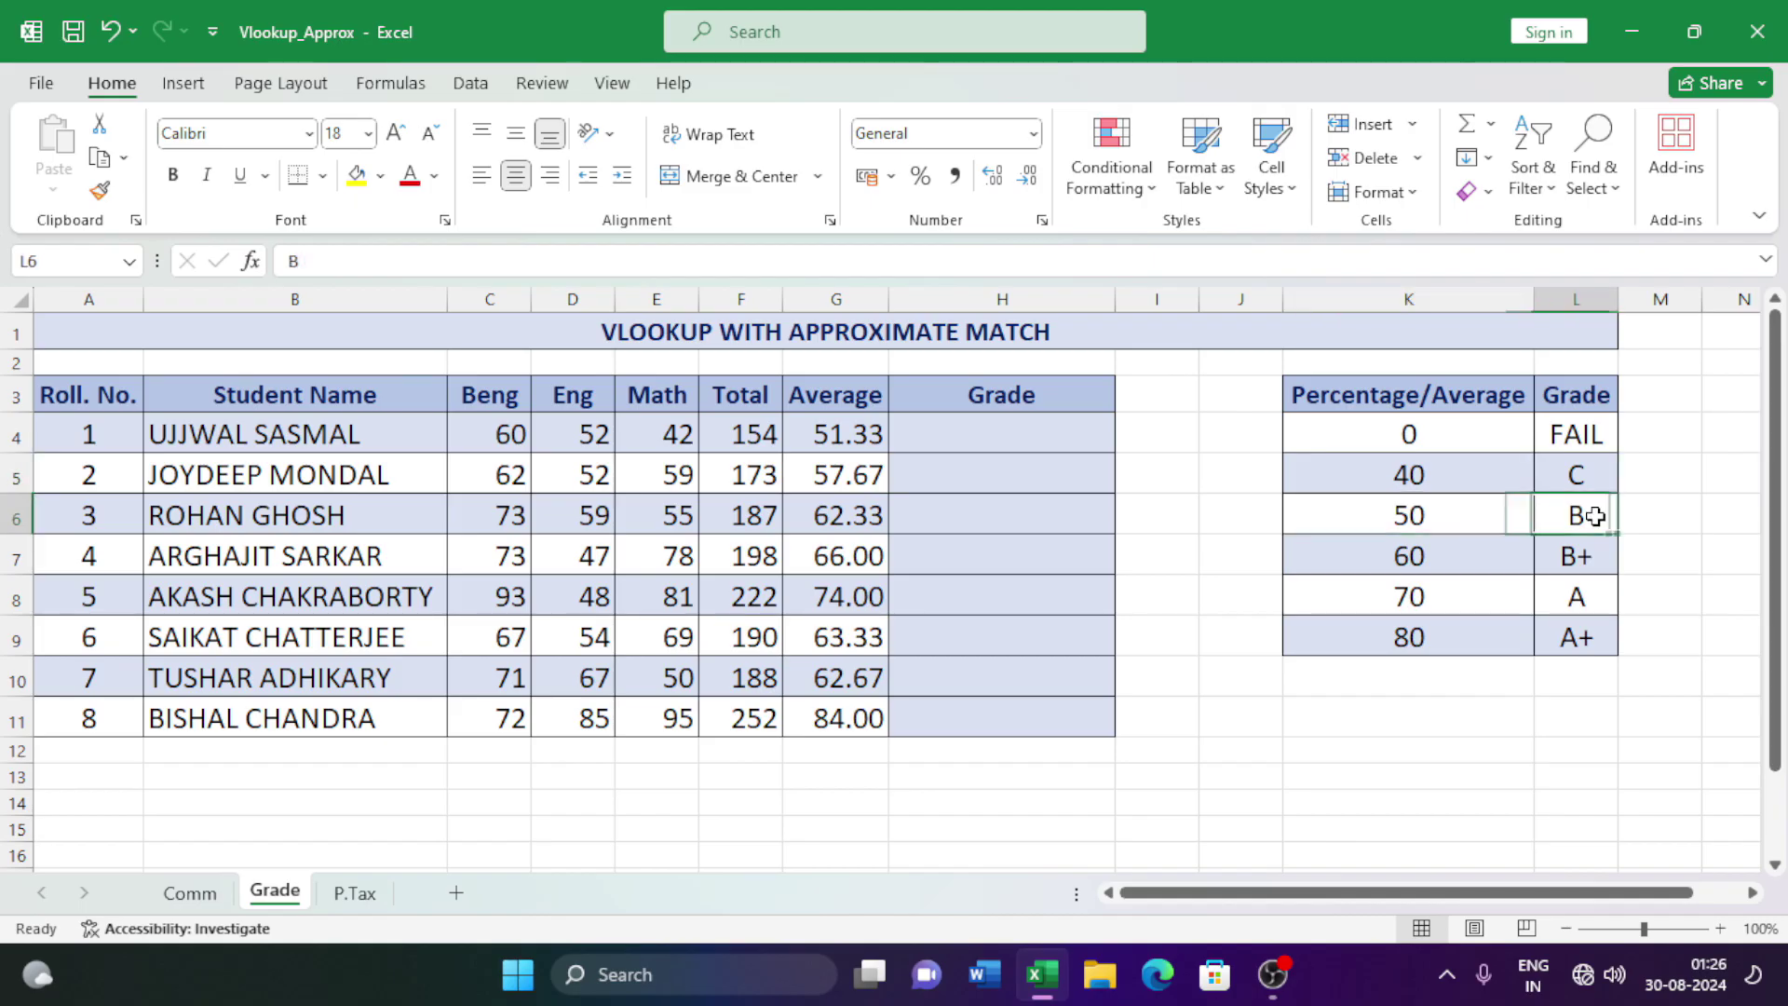
left_click(1472, 556)
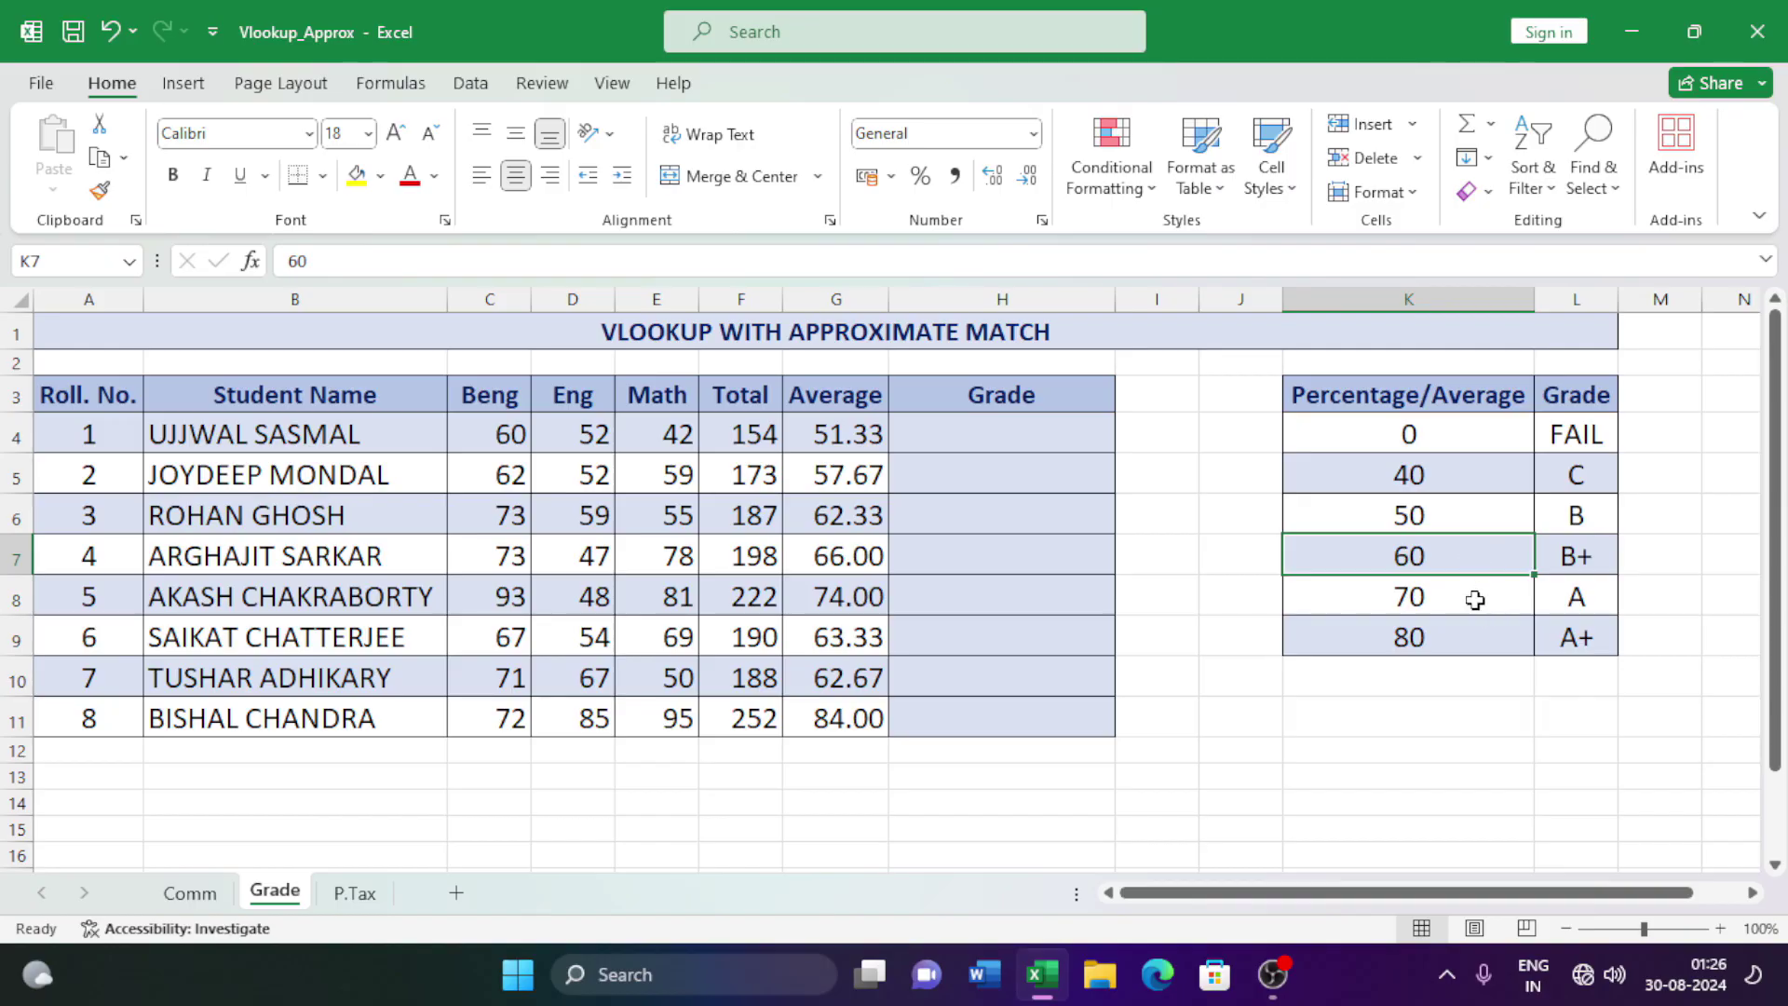
left_click(1586, 555)
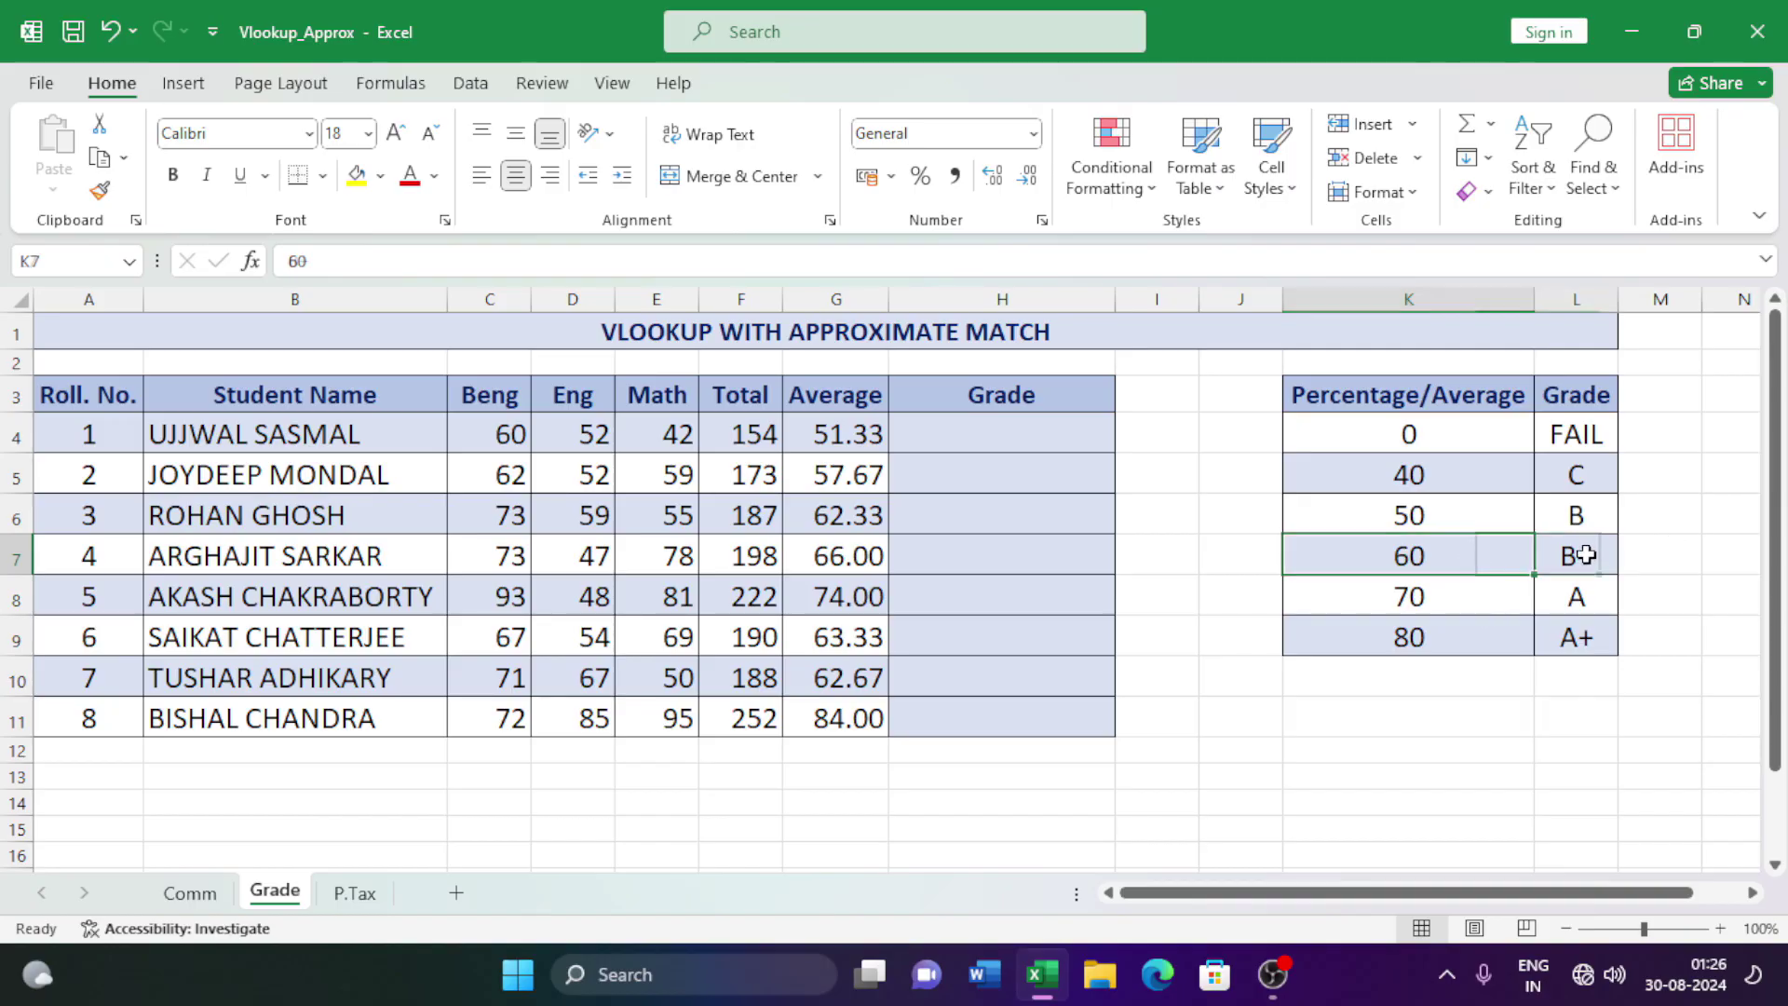
left_click(1453, 597)
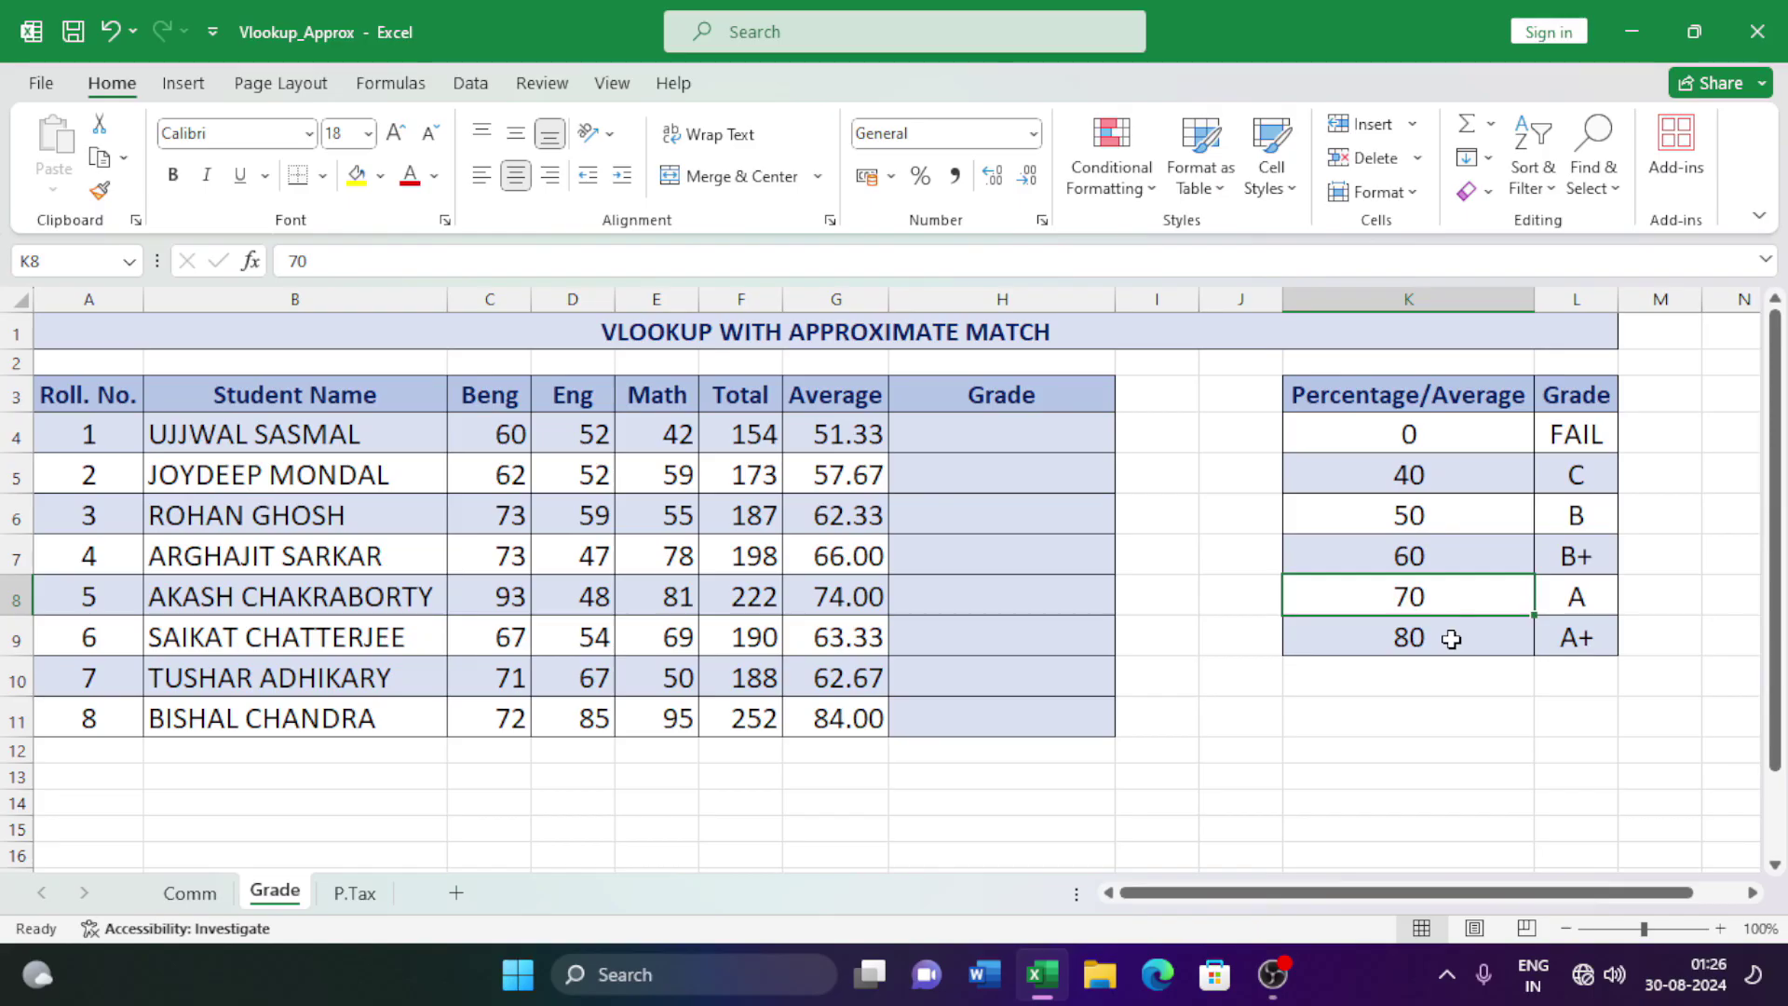
left_click(1607, 594)
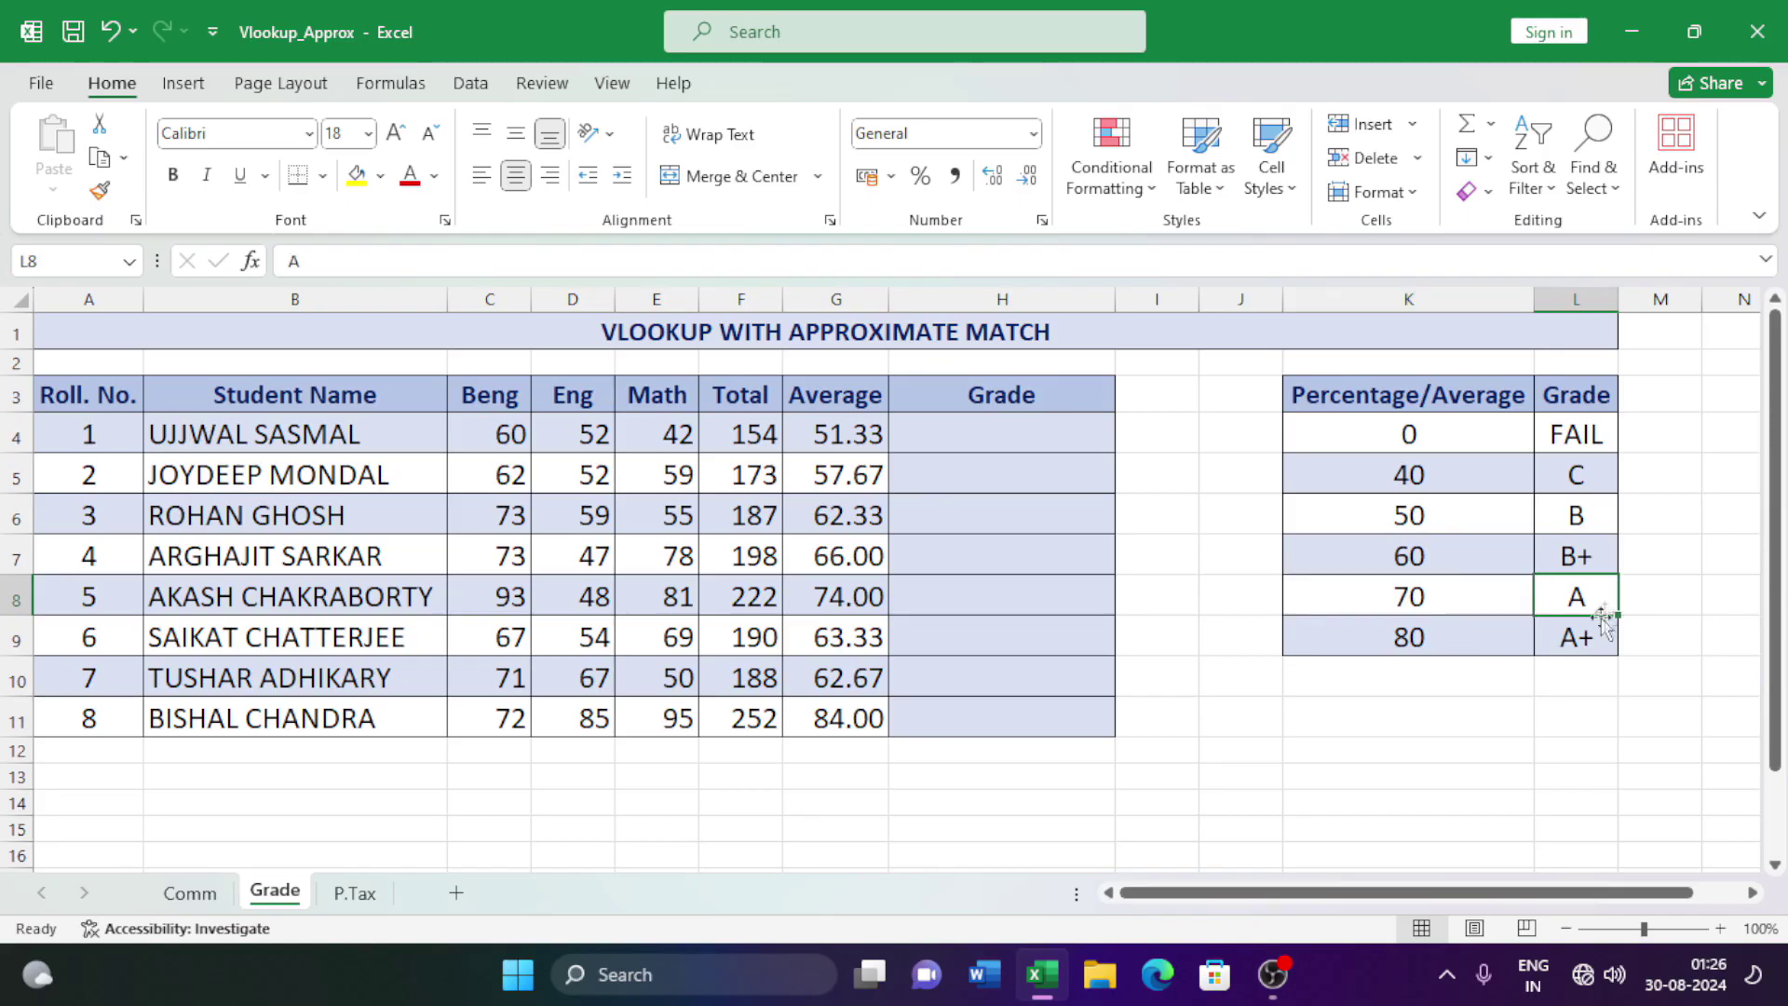
left_click(1462, 637)
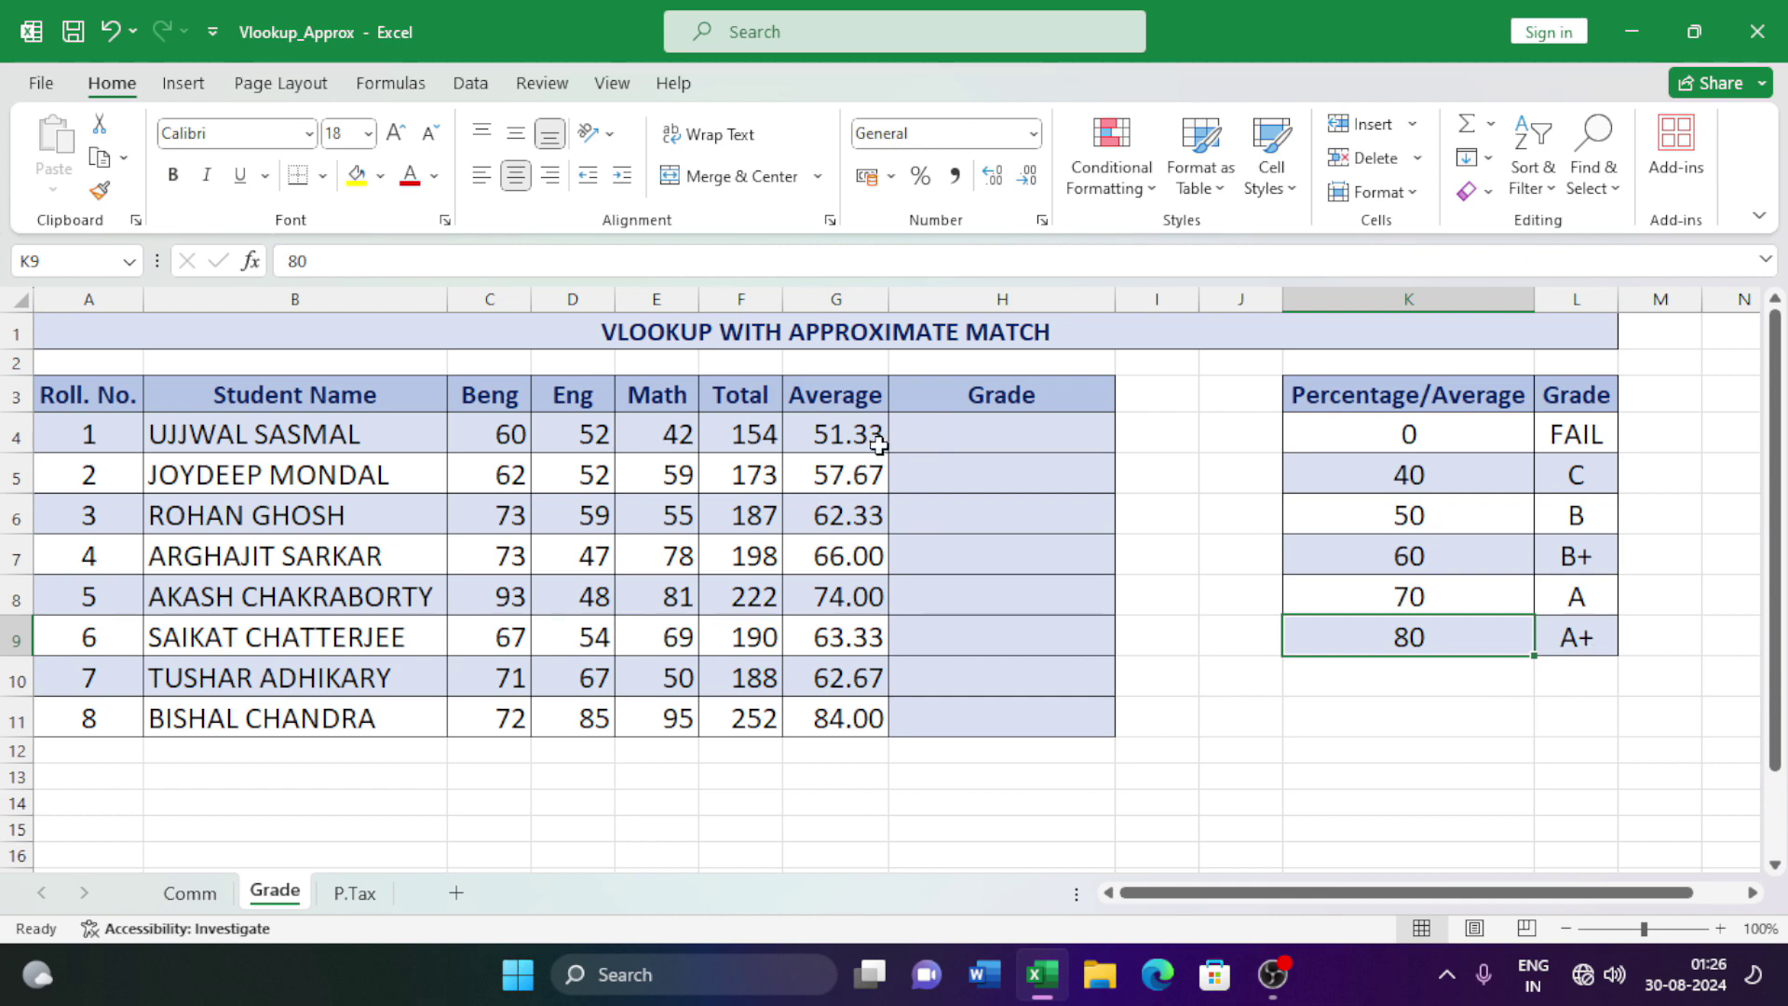
Enter =VLOOKUP(G4,$K$4:$L$9,2,TRUE) in Grade cell H4 to look up the first student's grade by approximate match.
left_click(984, 435)
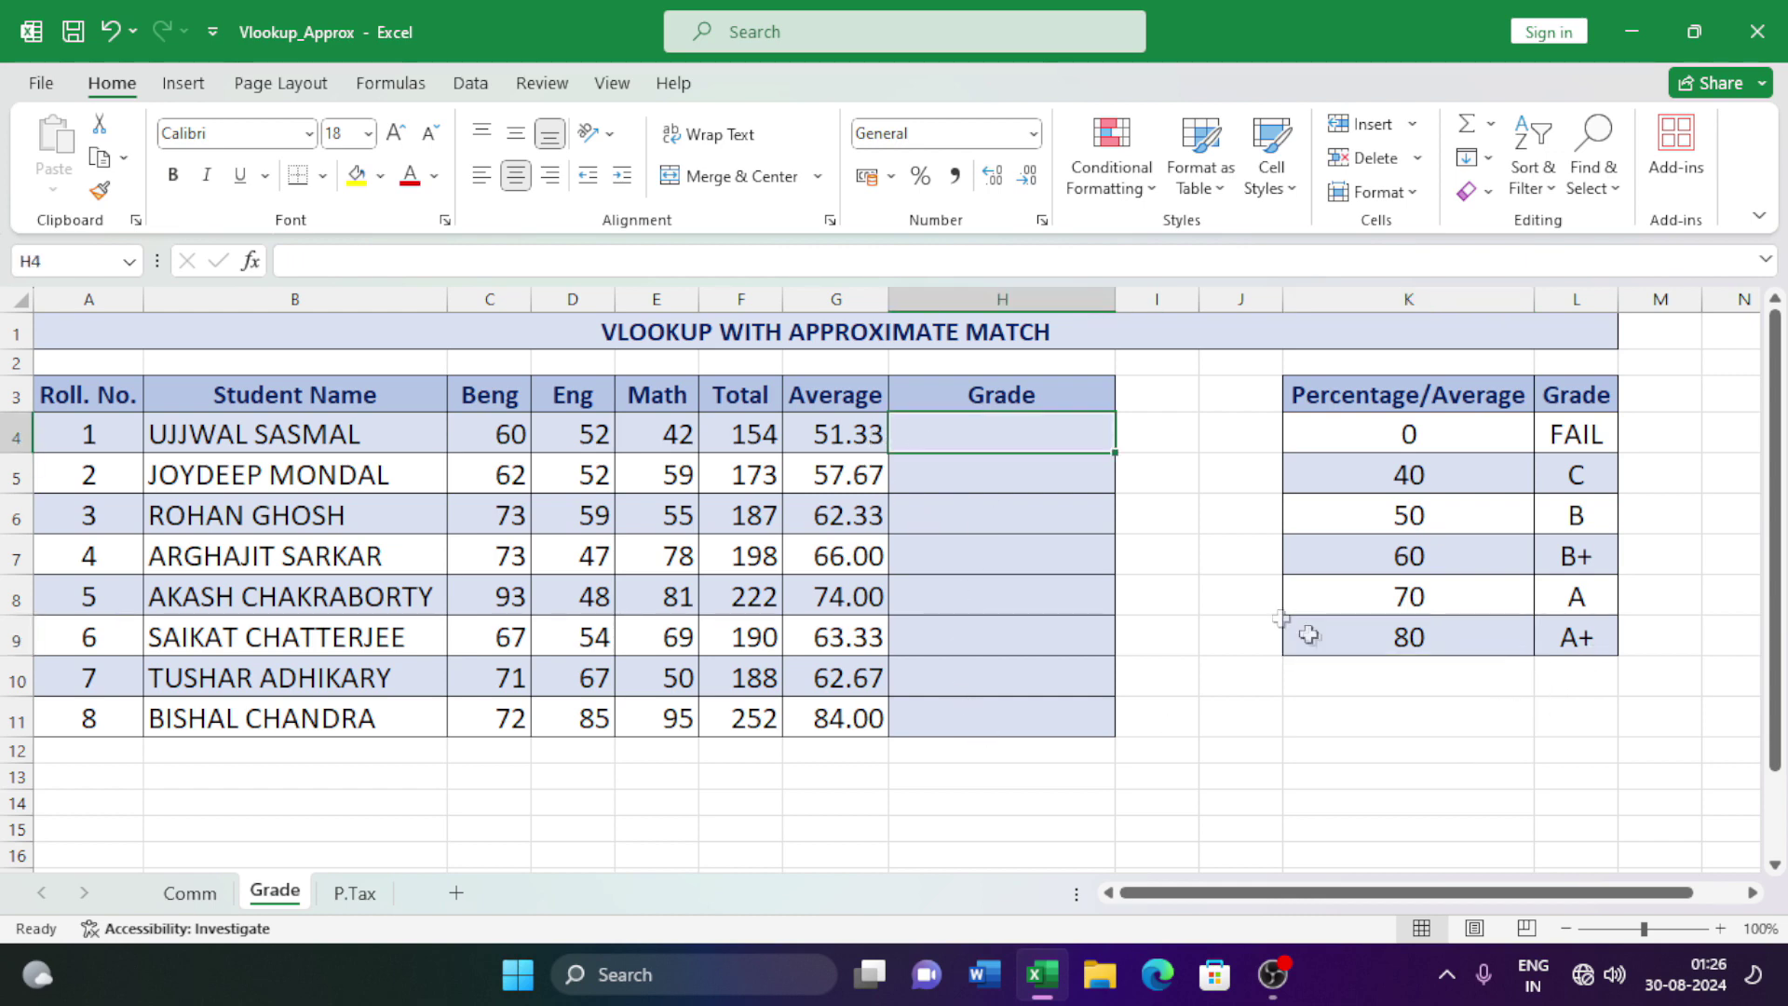
type("=")
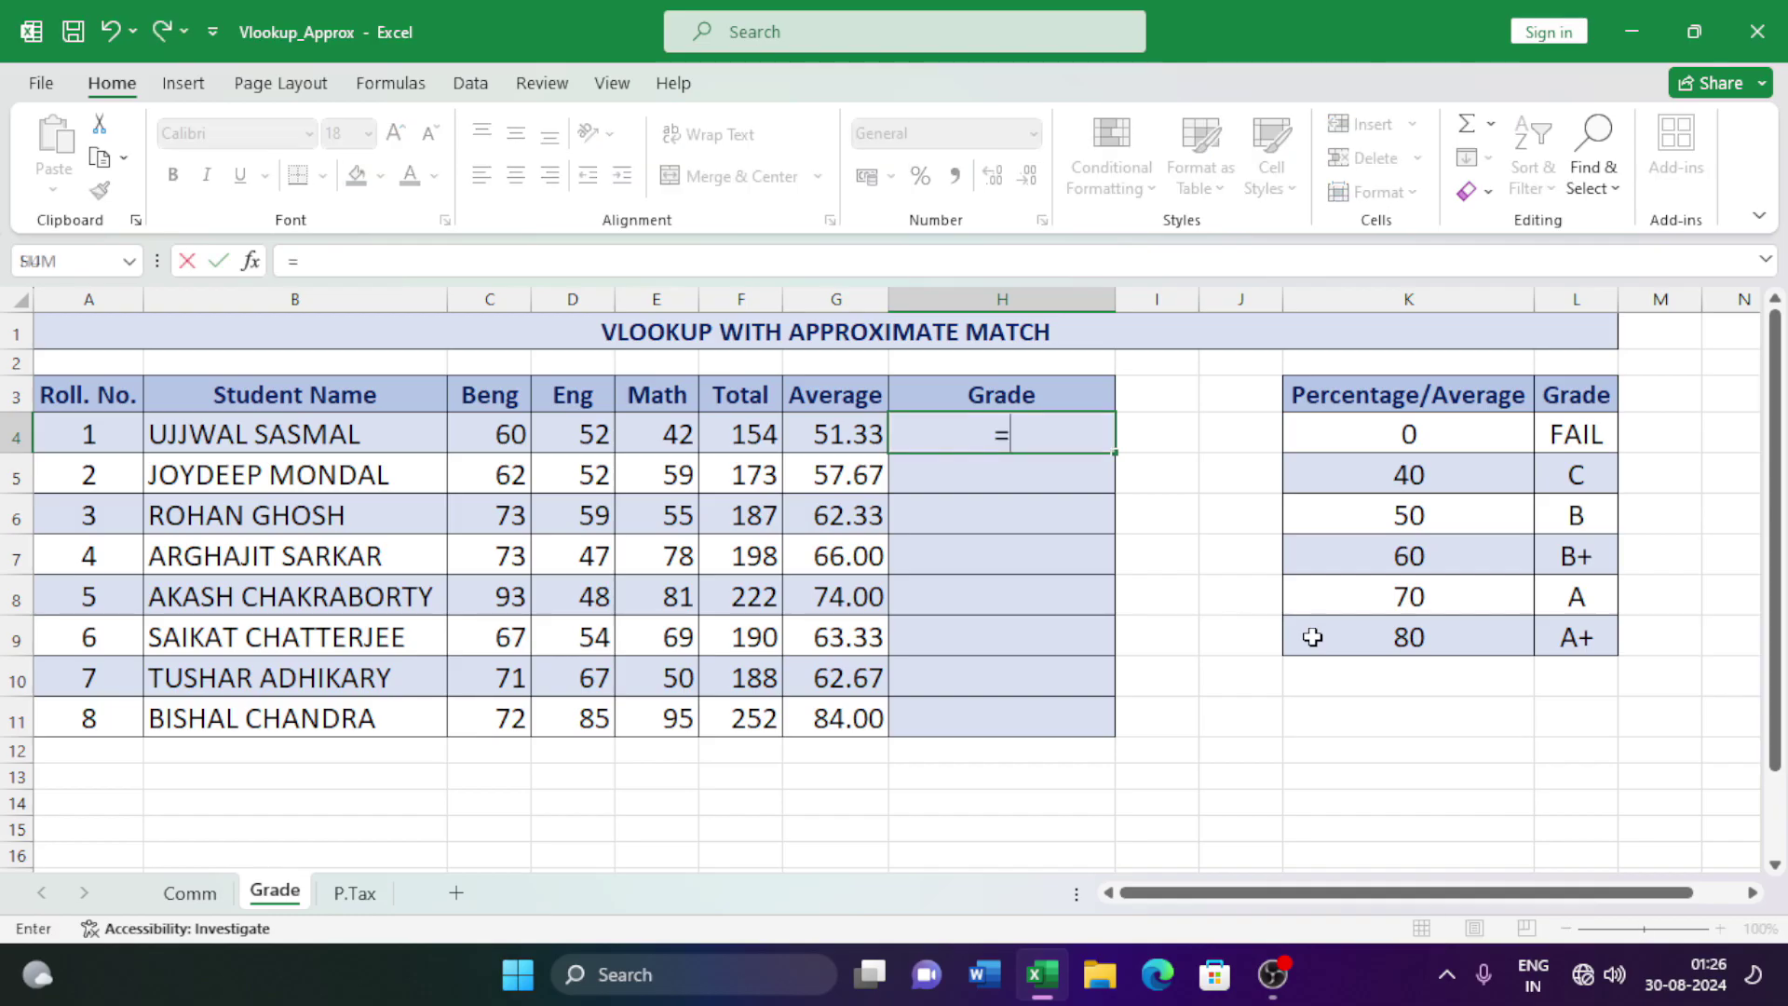
type("V")
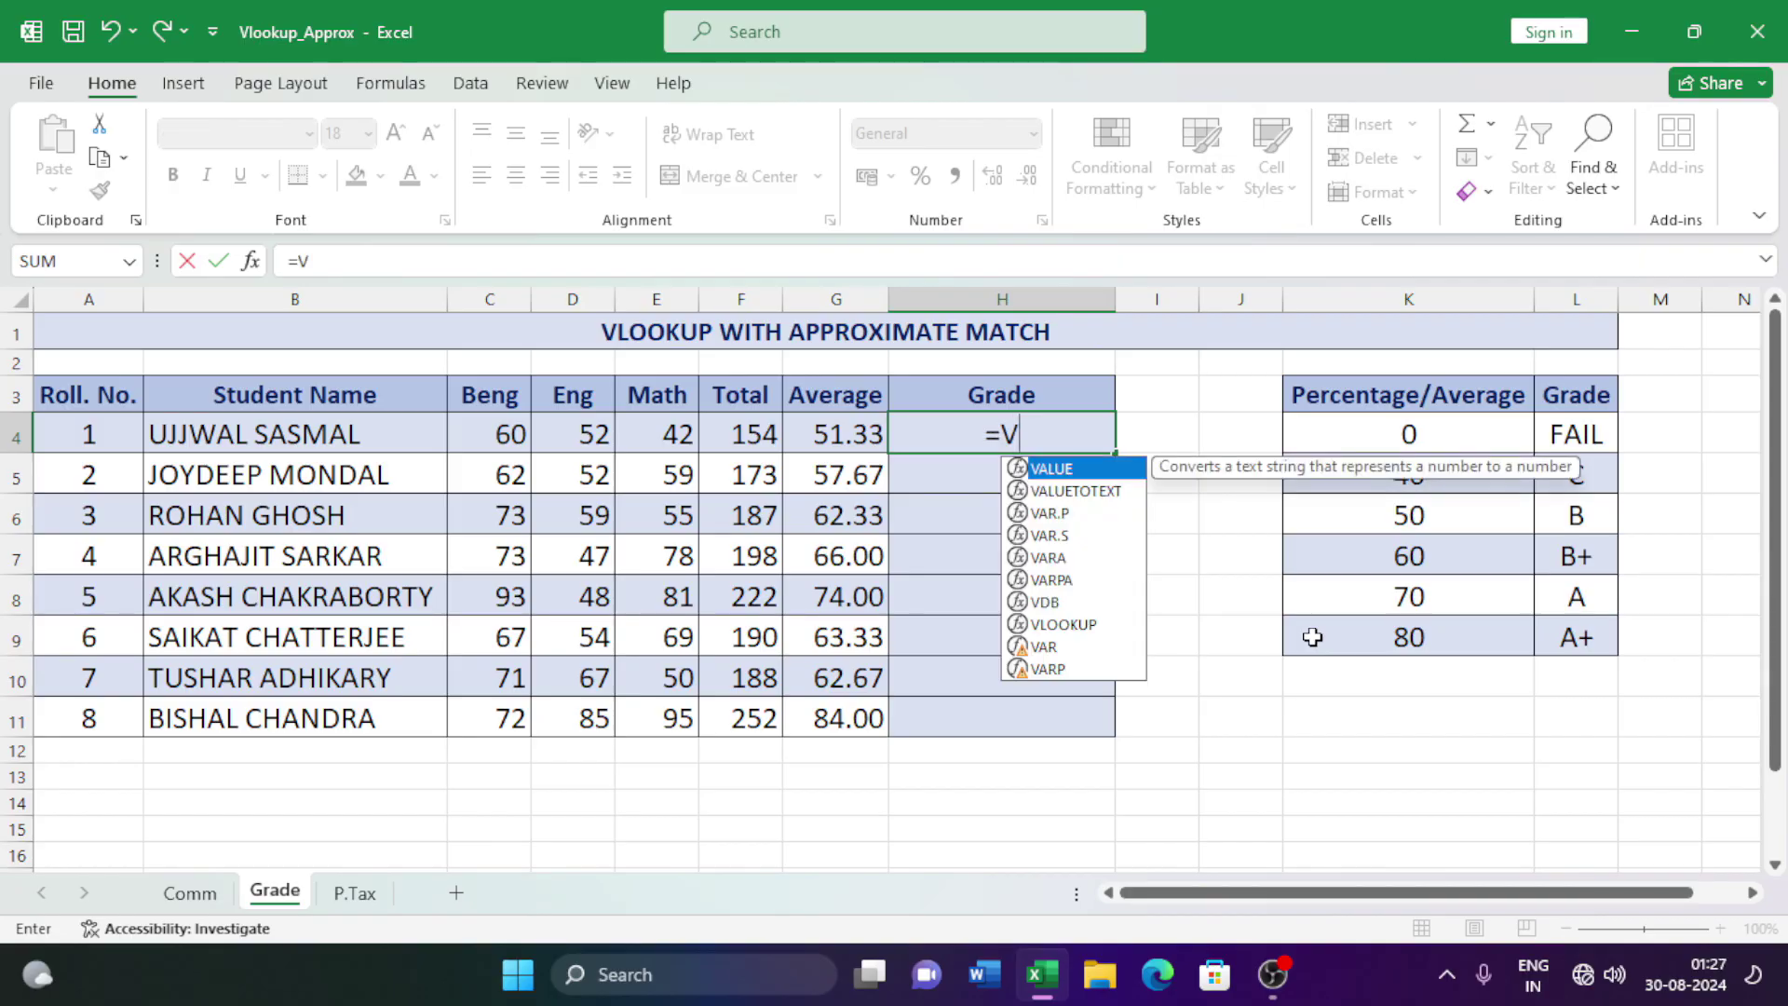
type("L")
key("Tab")
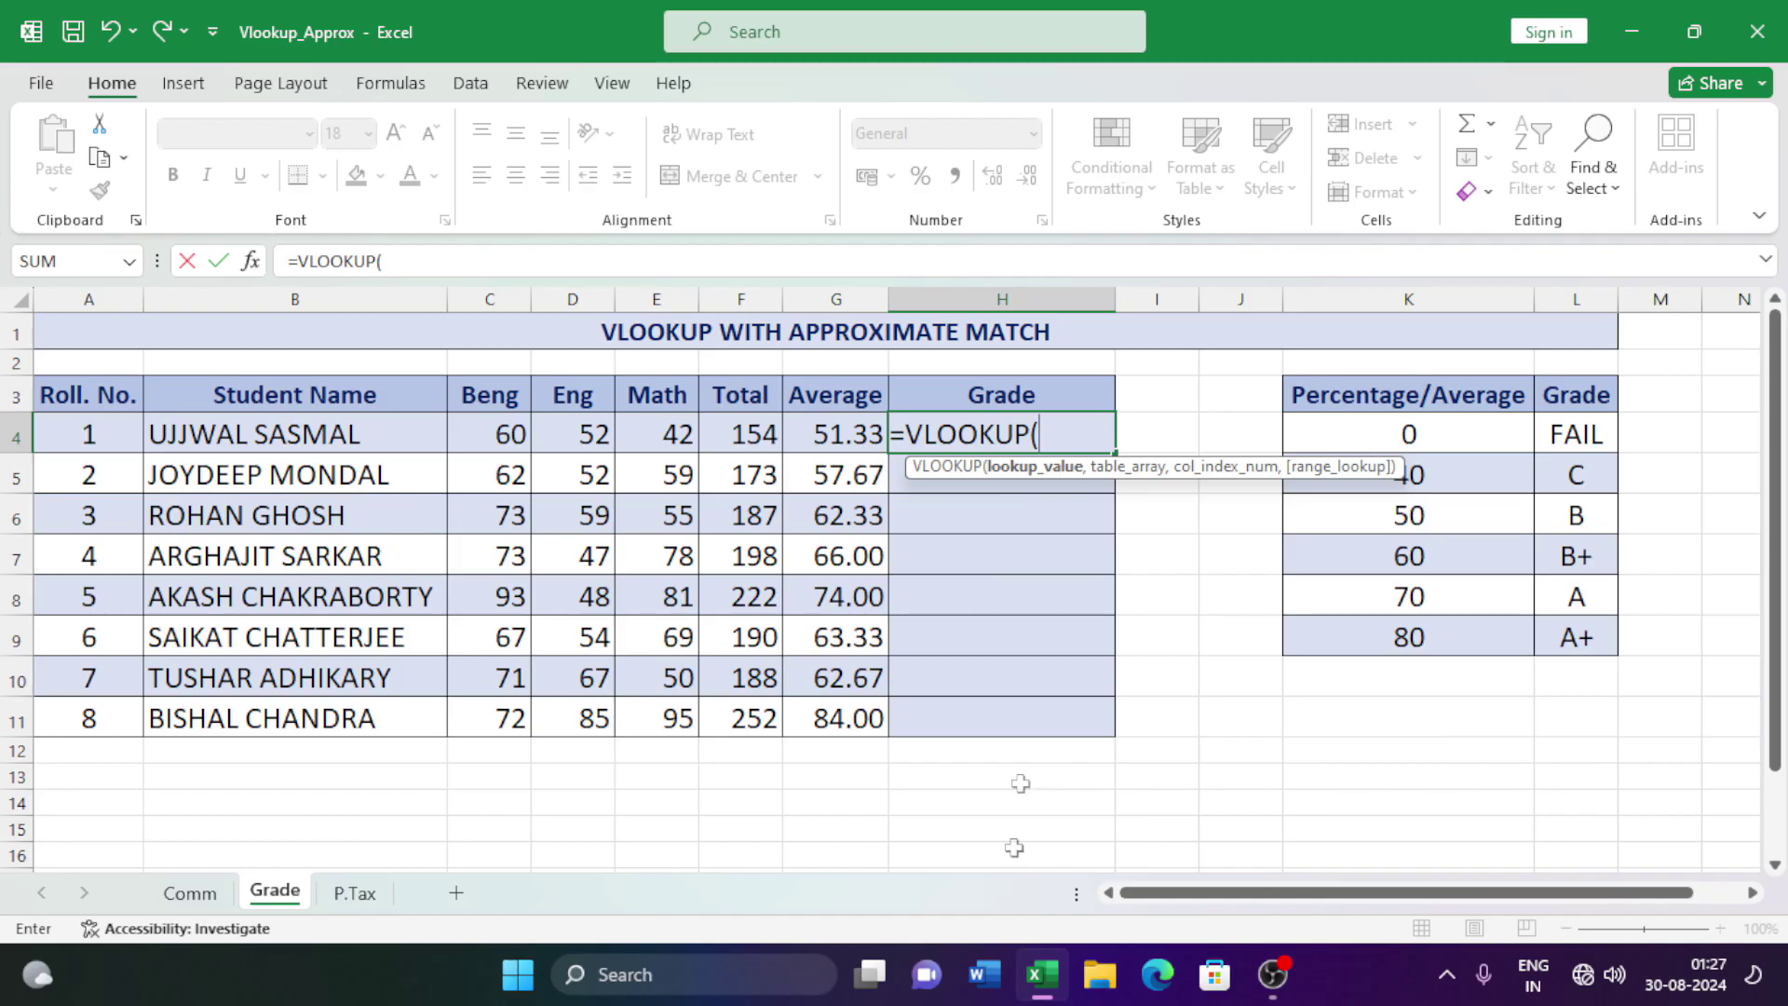
left_click(844, 430)
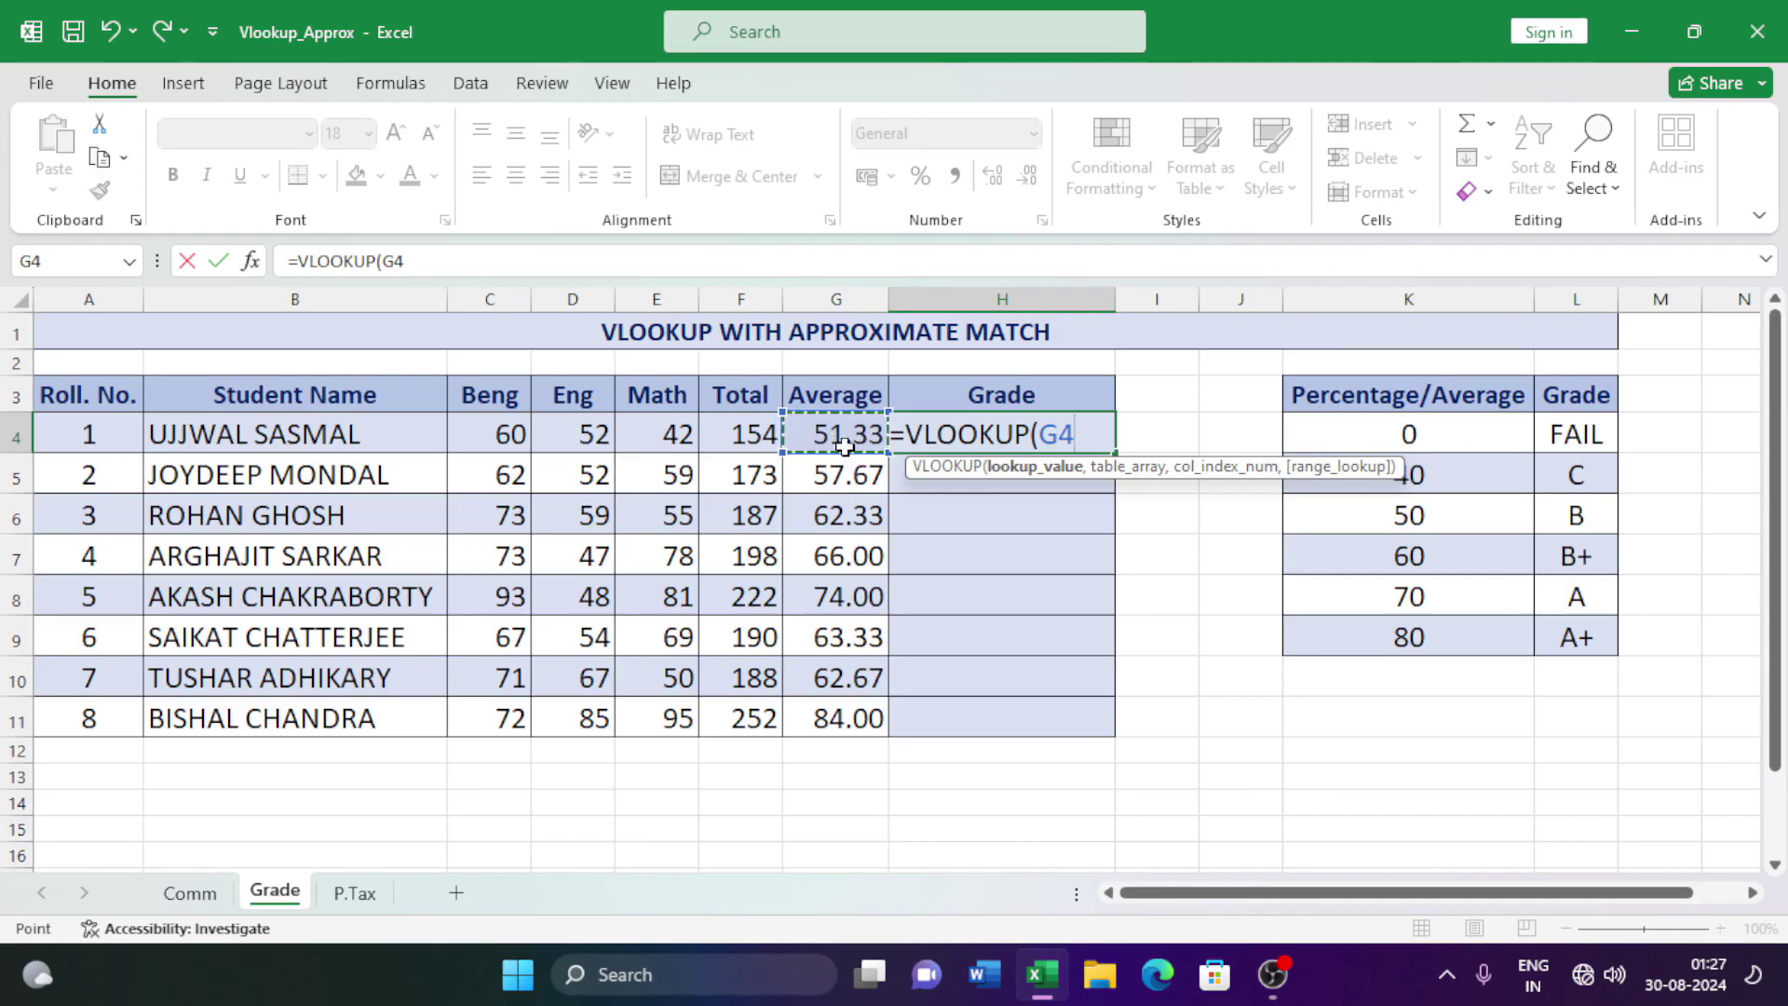
type(",")
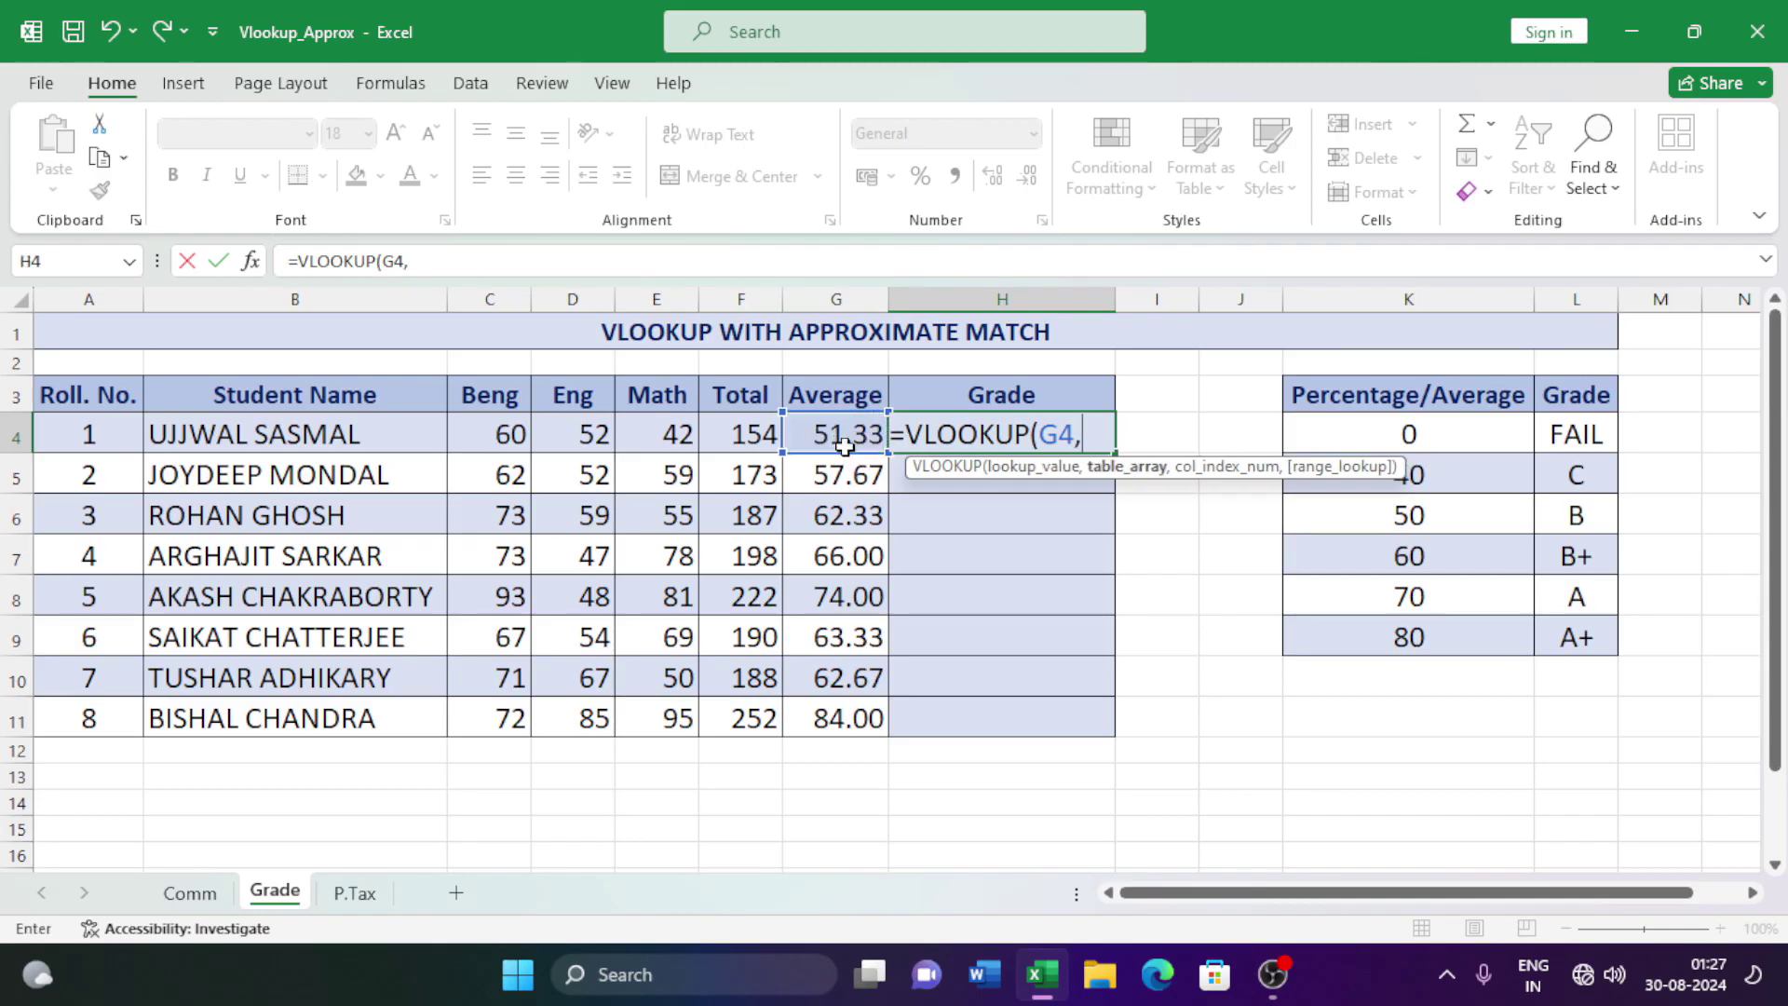
left_click_drag(1369, 437, 1576, 640)
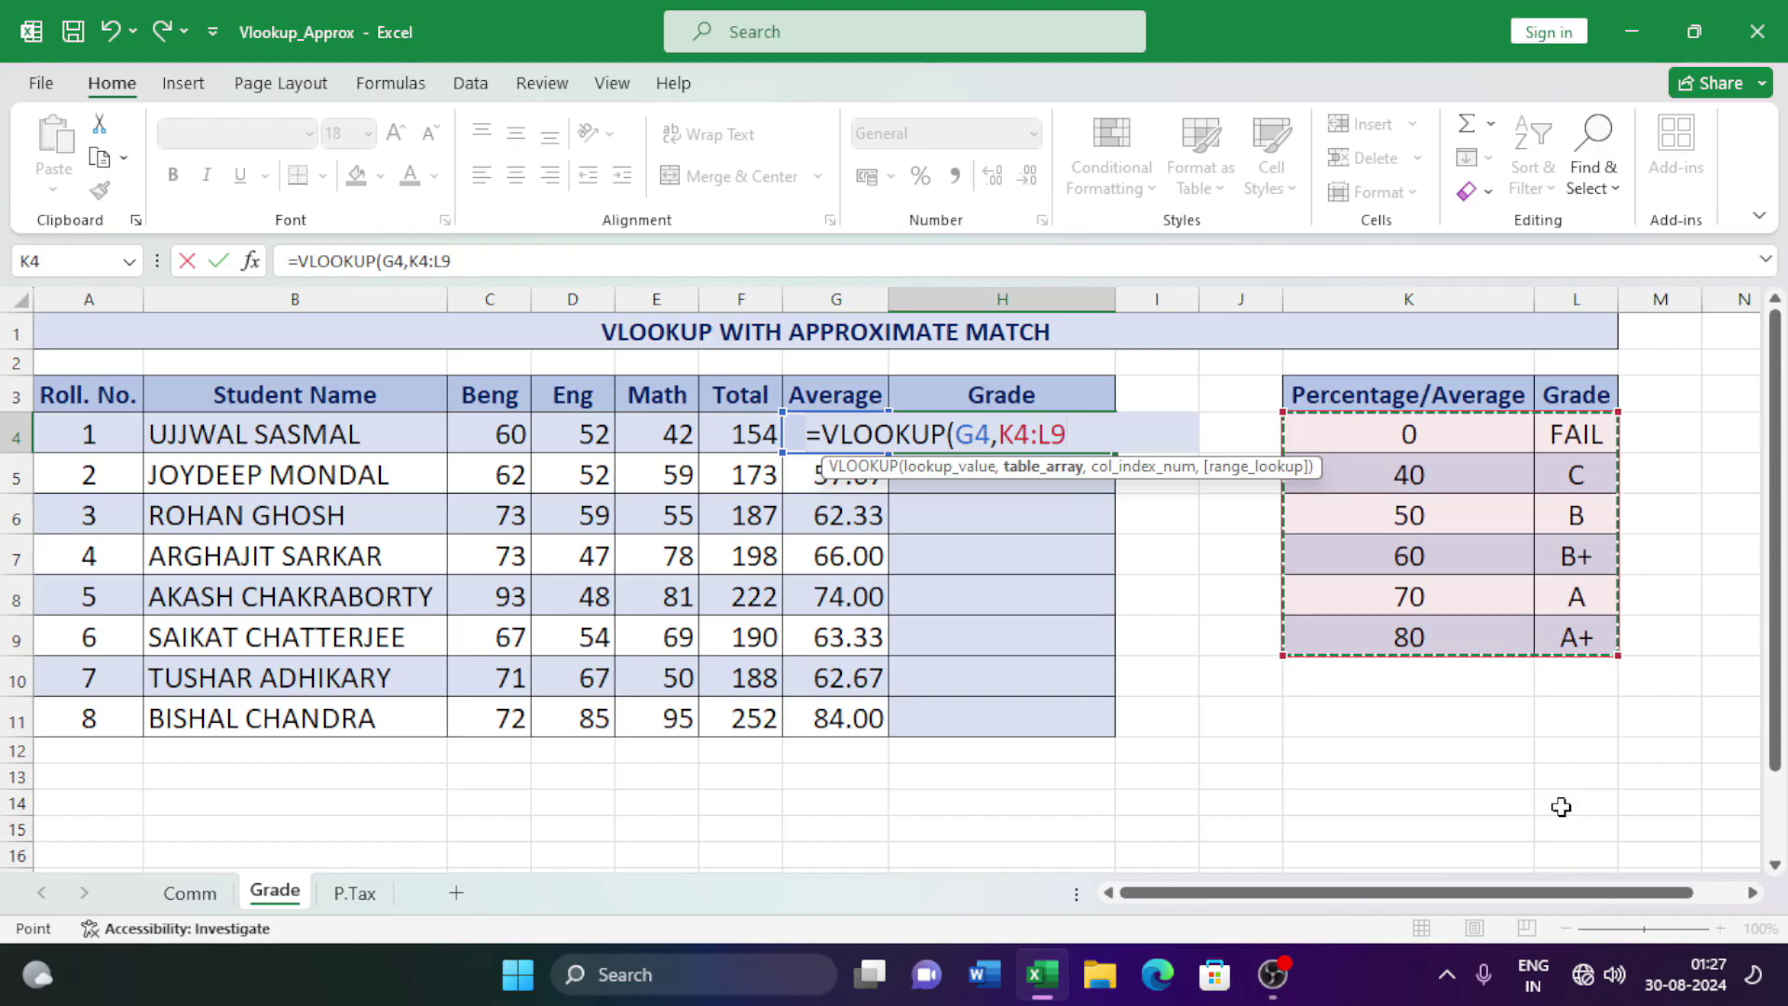
key("F4")
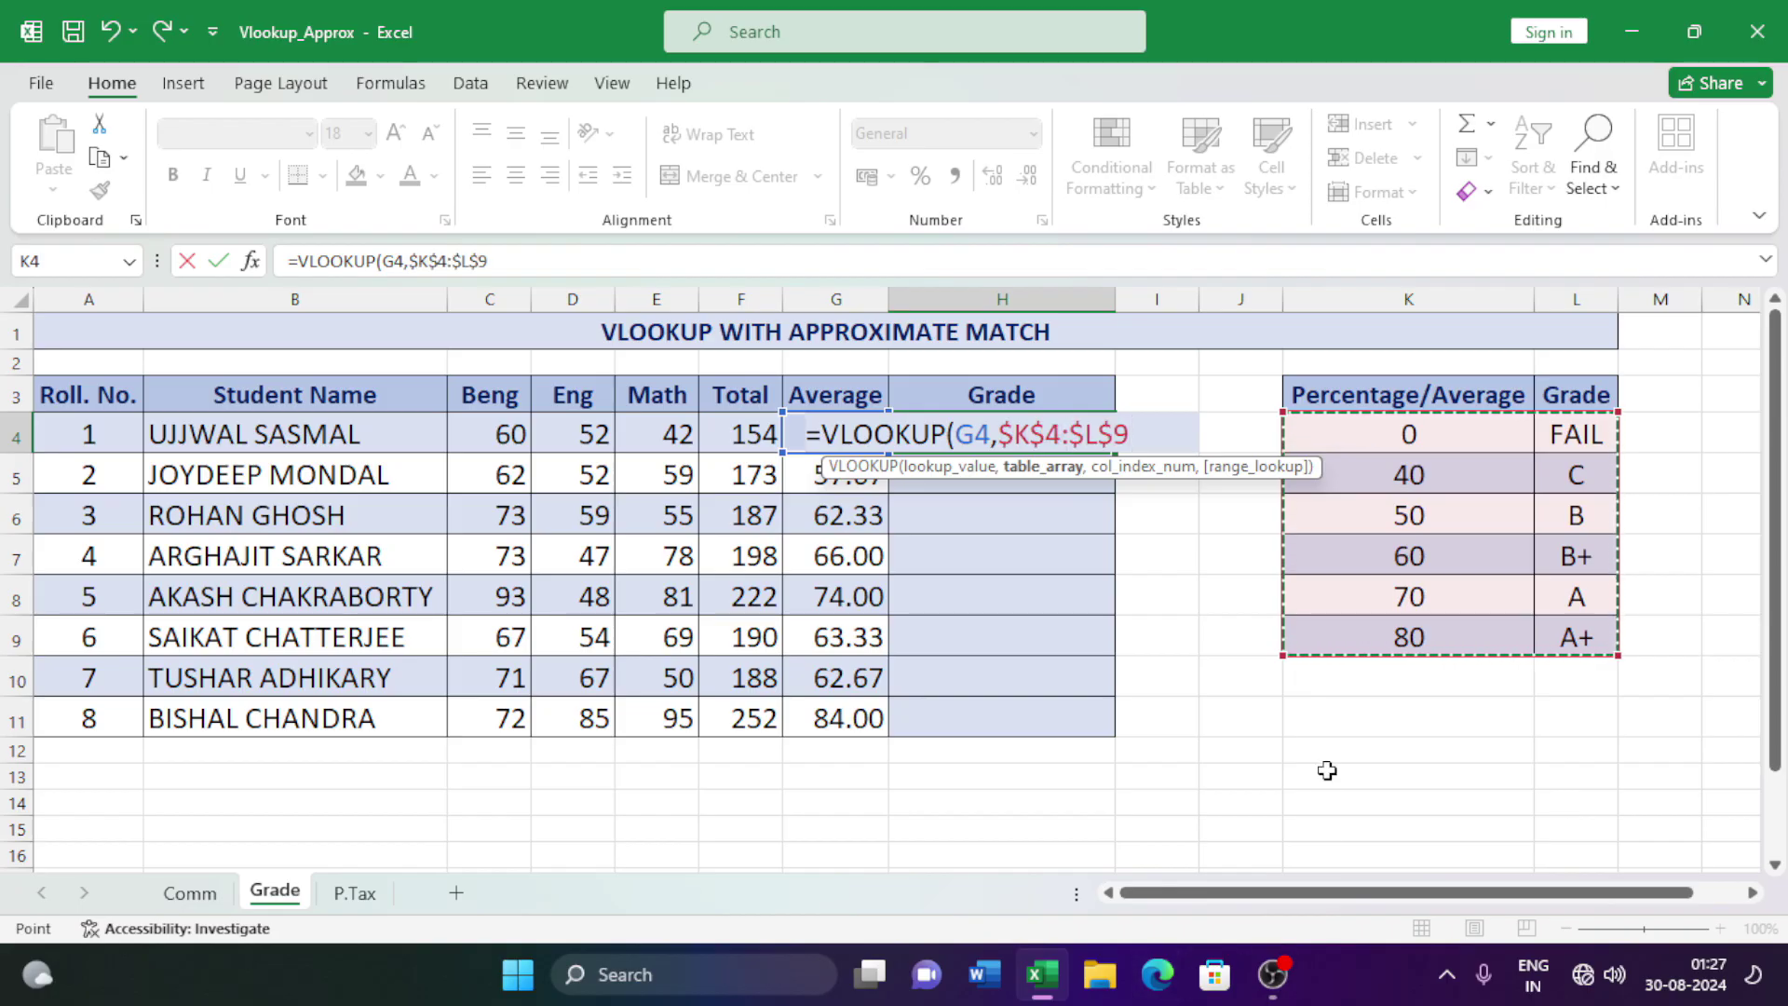
type(",2")
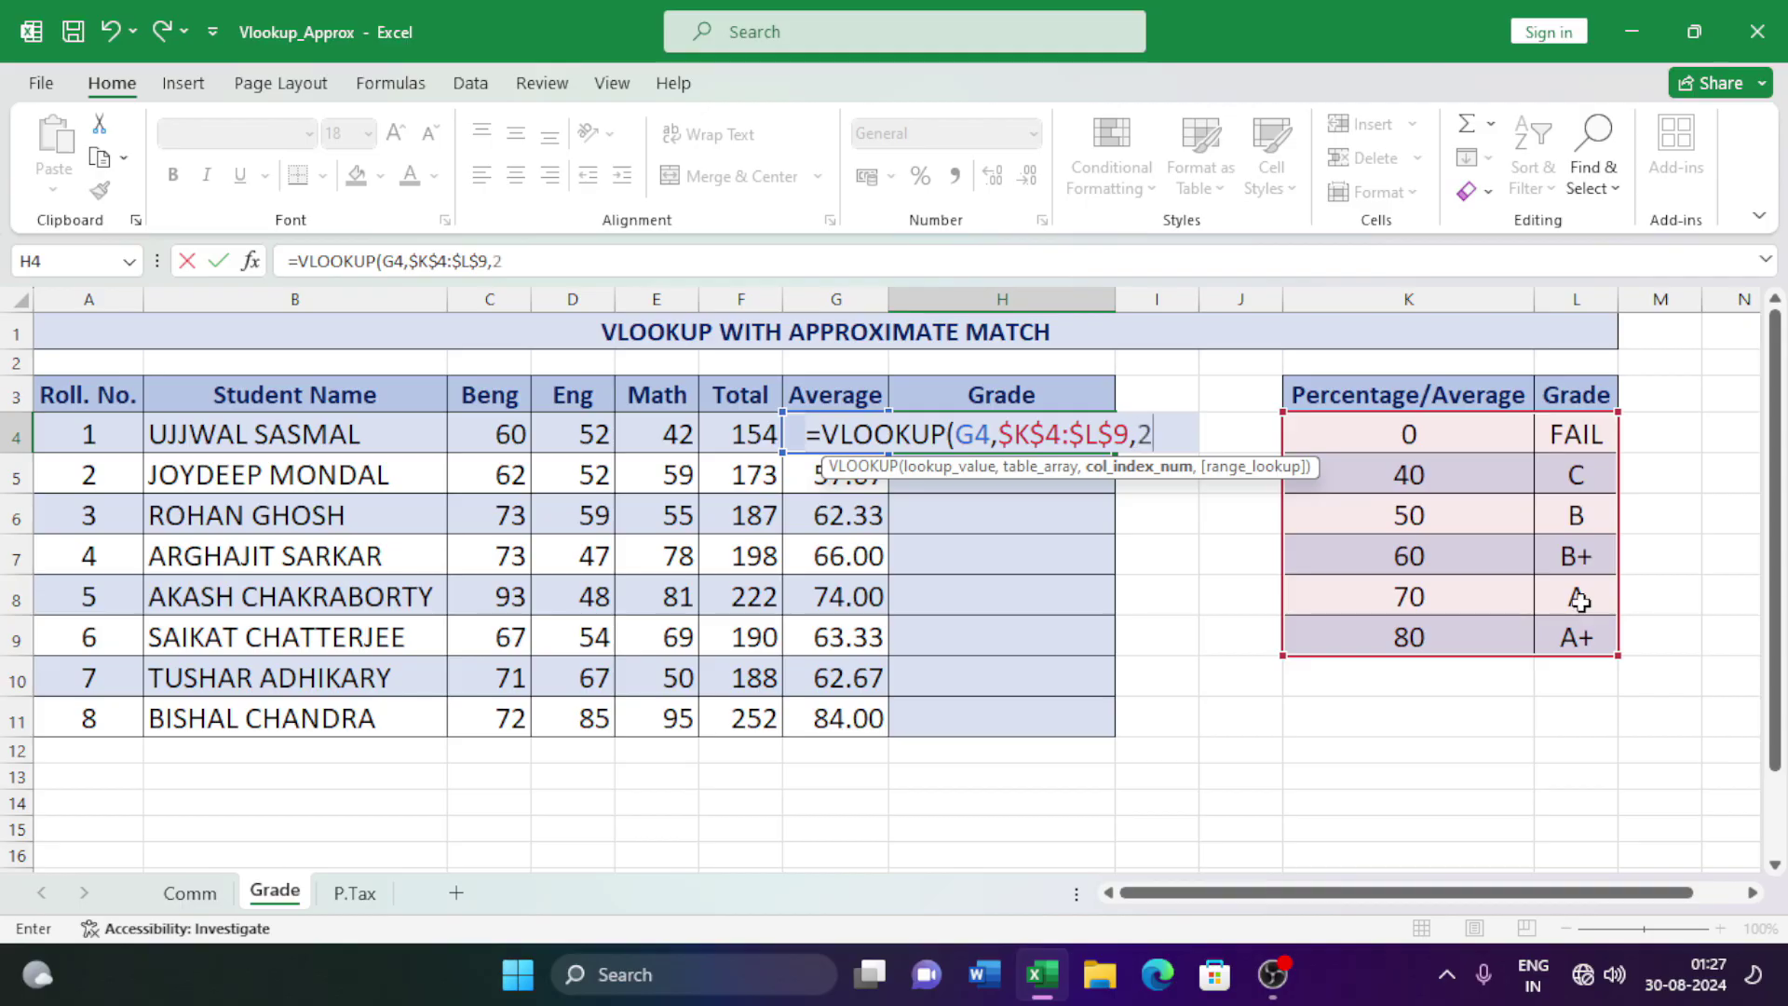
type(",")
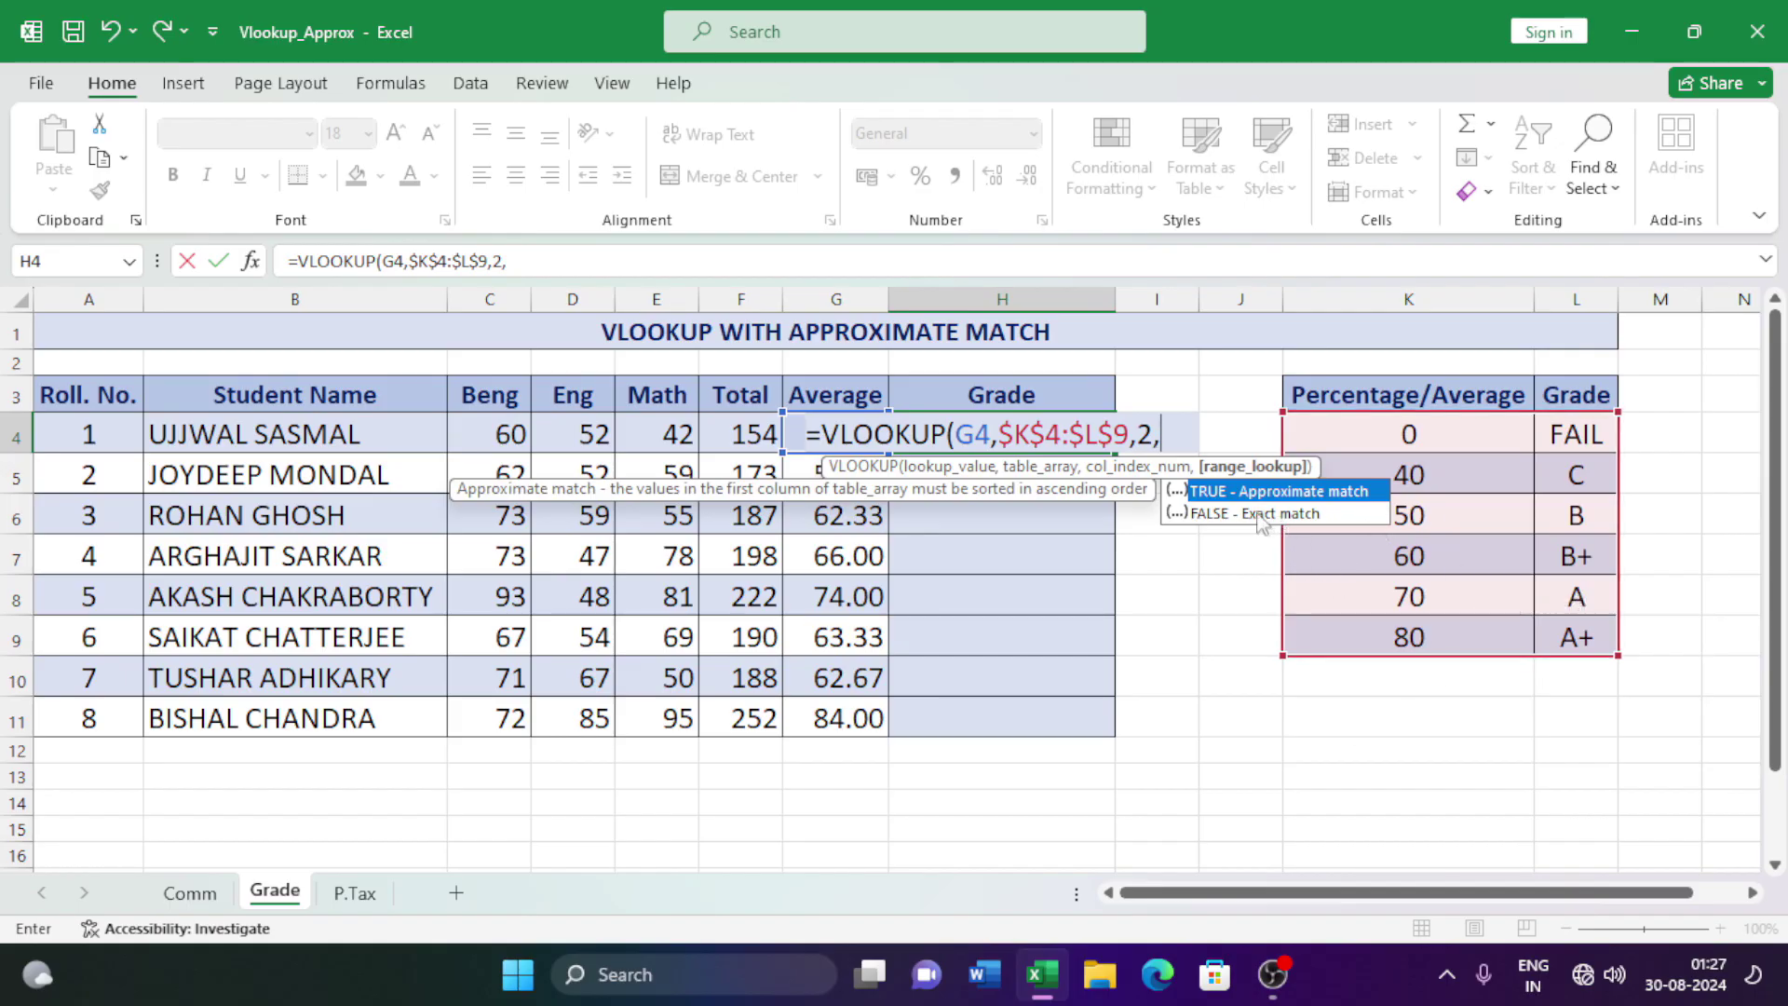
double_click(1208, 492)
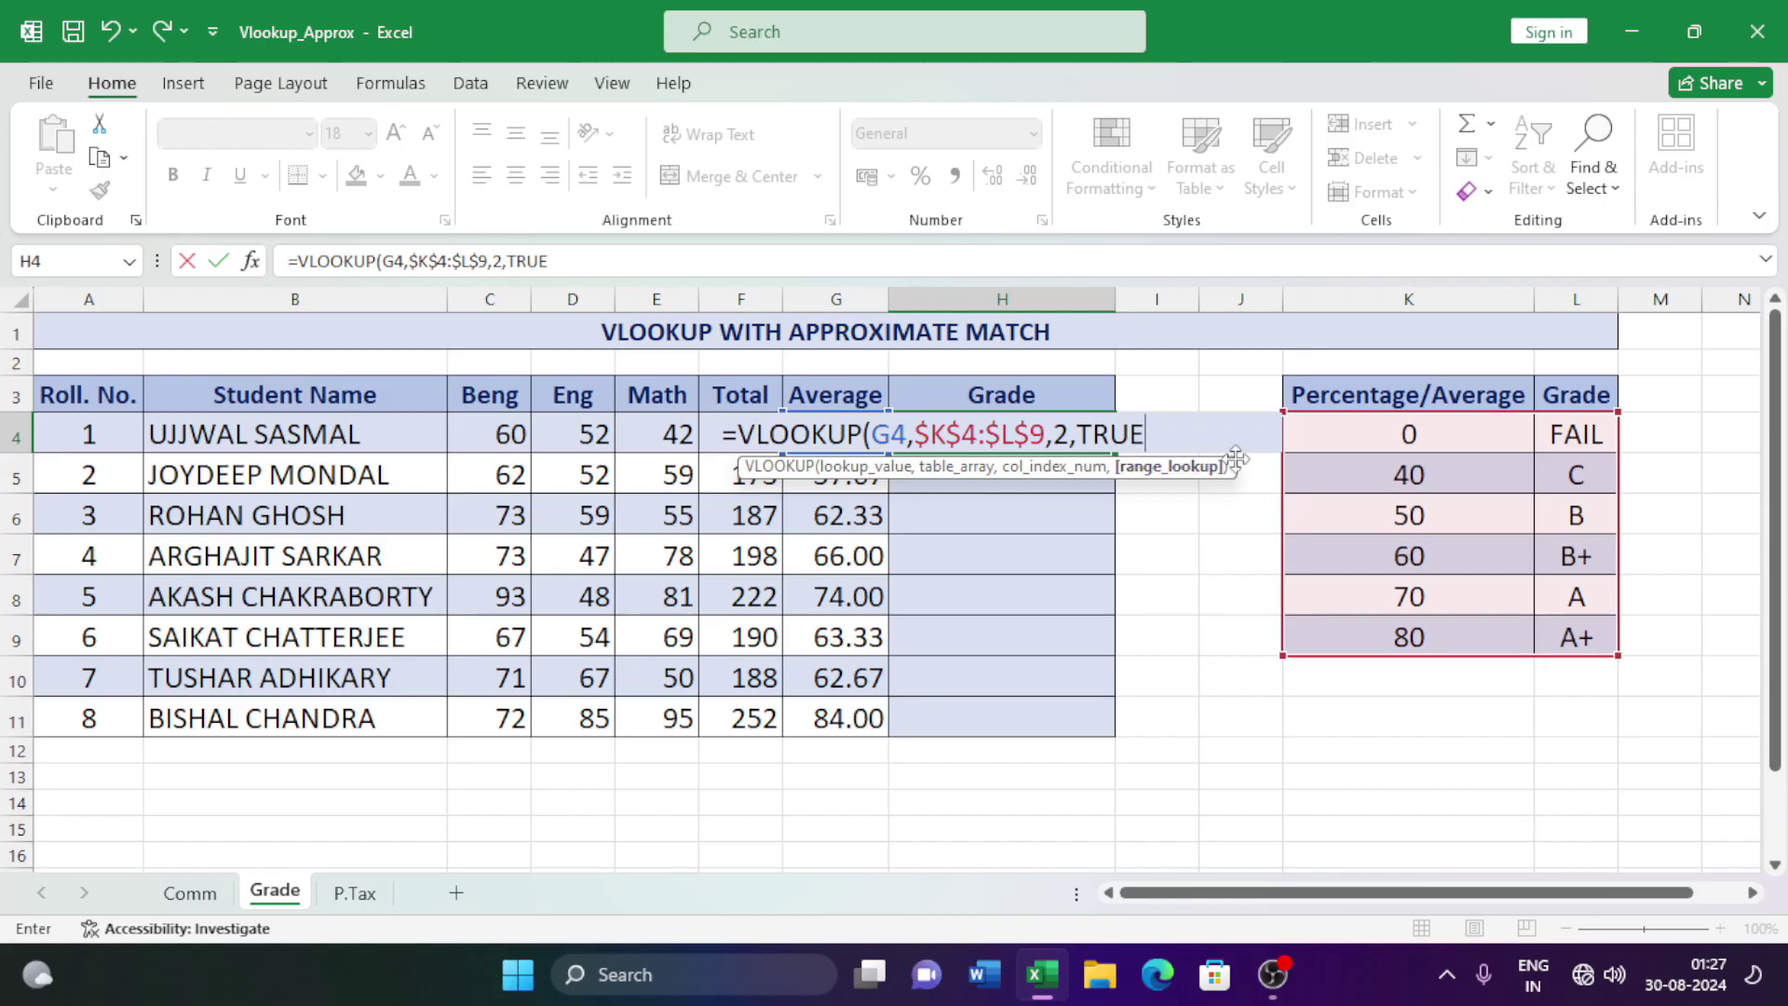
type(")")
key("Return")
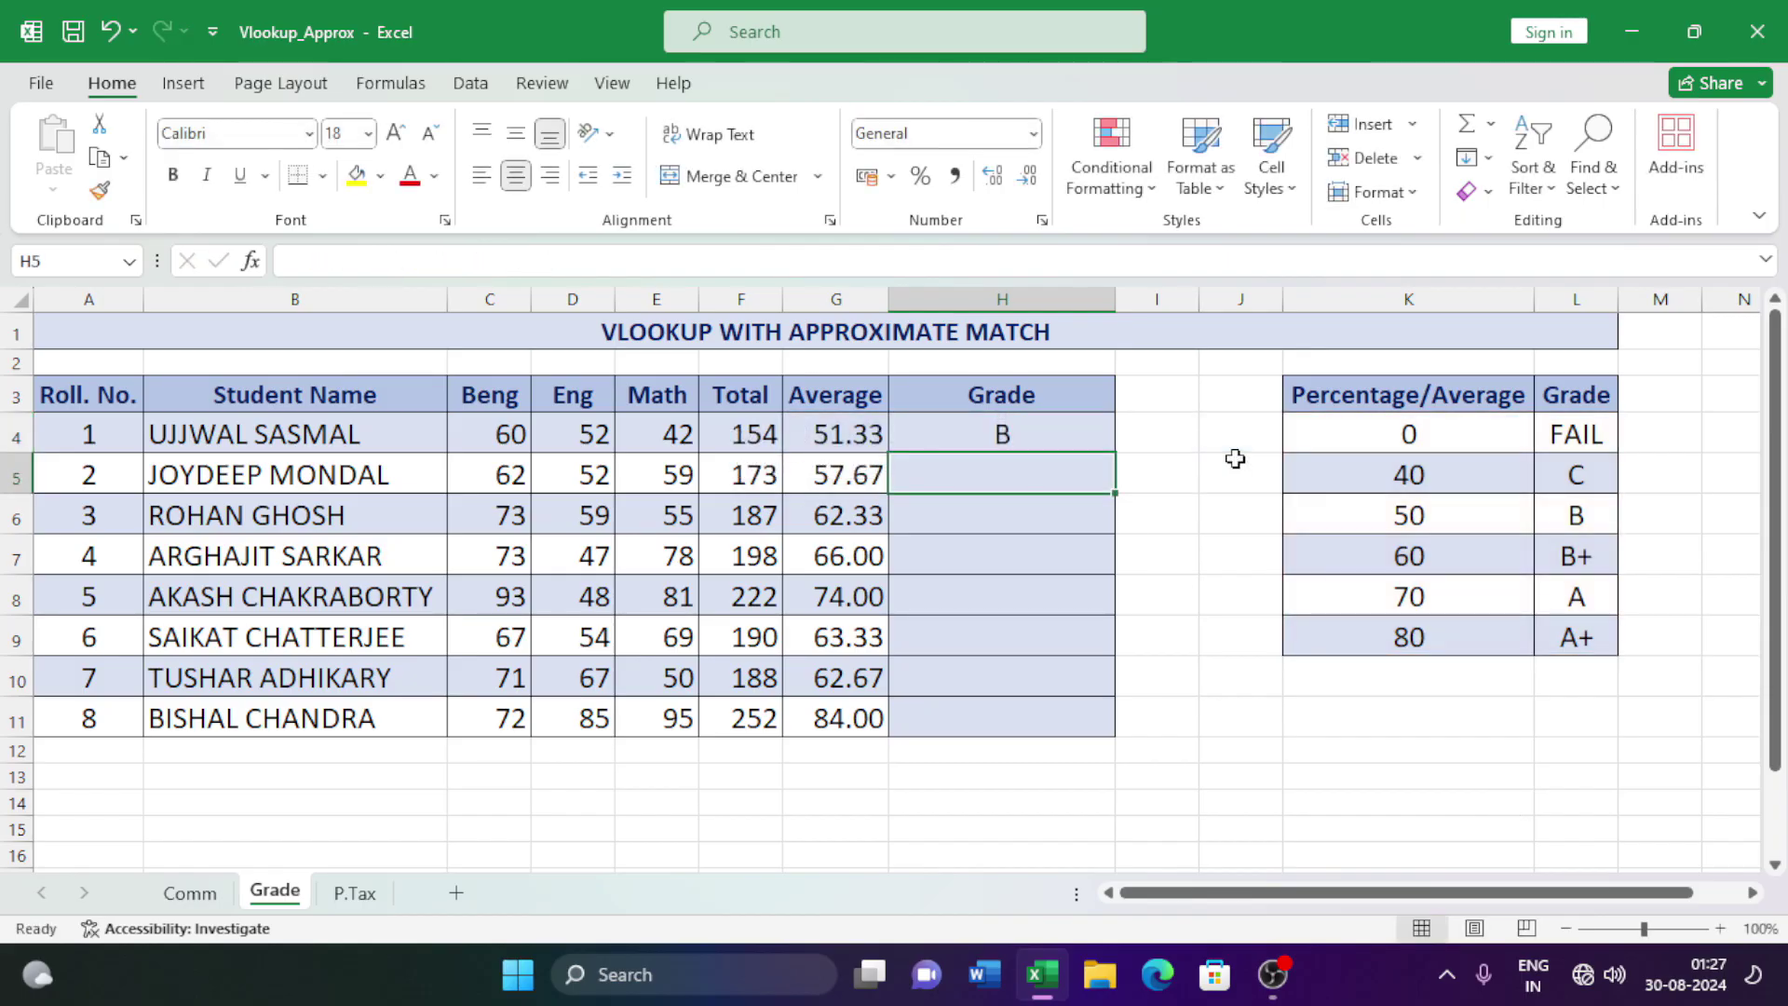
Check the H4 grade against the 50 threshold row and fill the formula down to H11.
left_click(1014, 441)
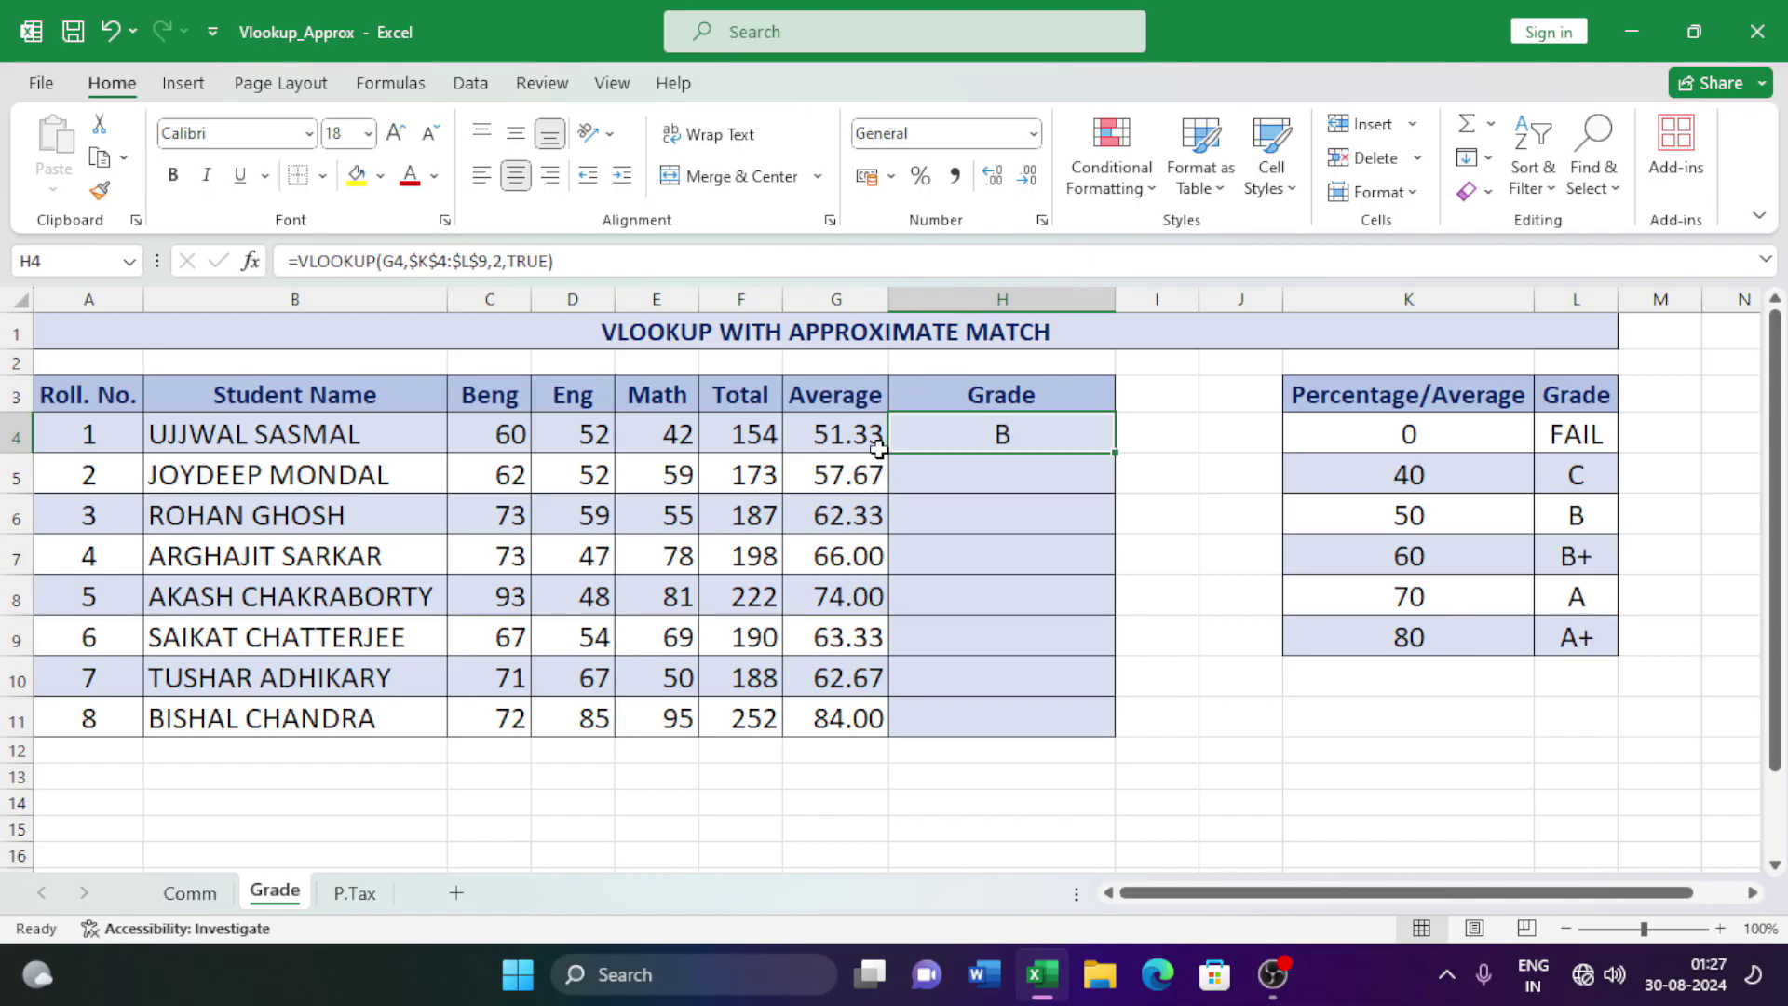
left_click(1427, 526)
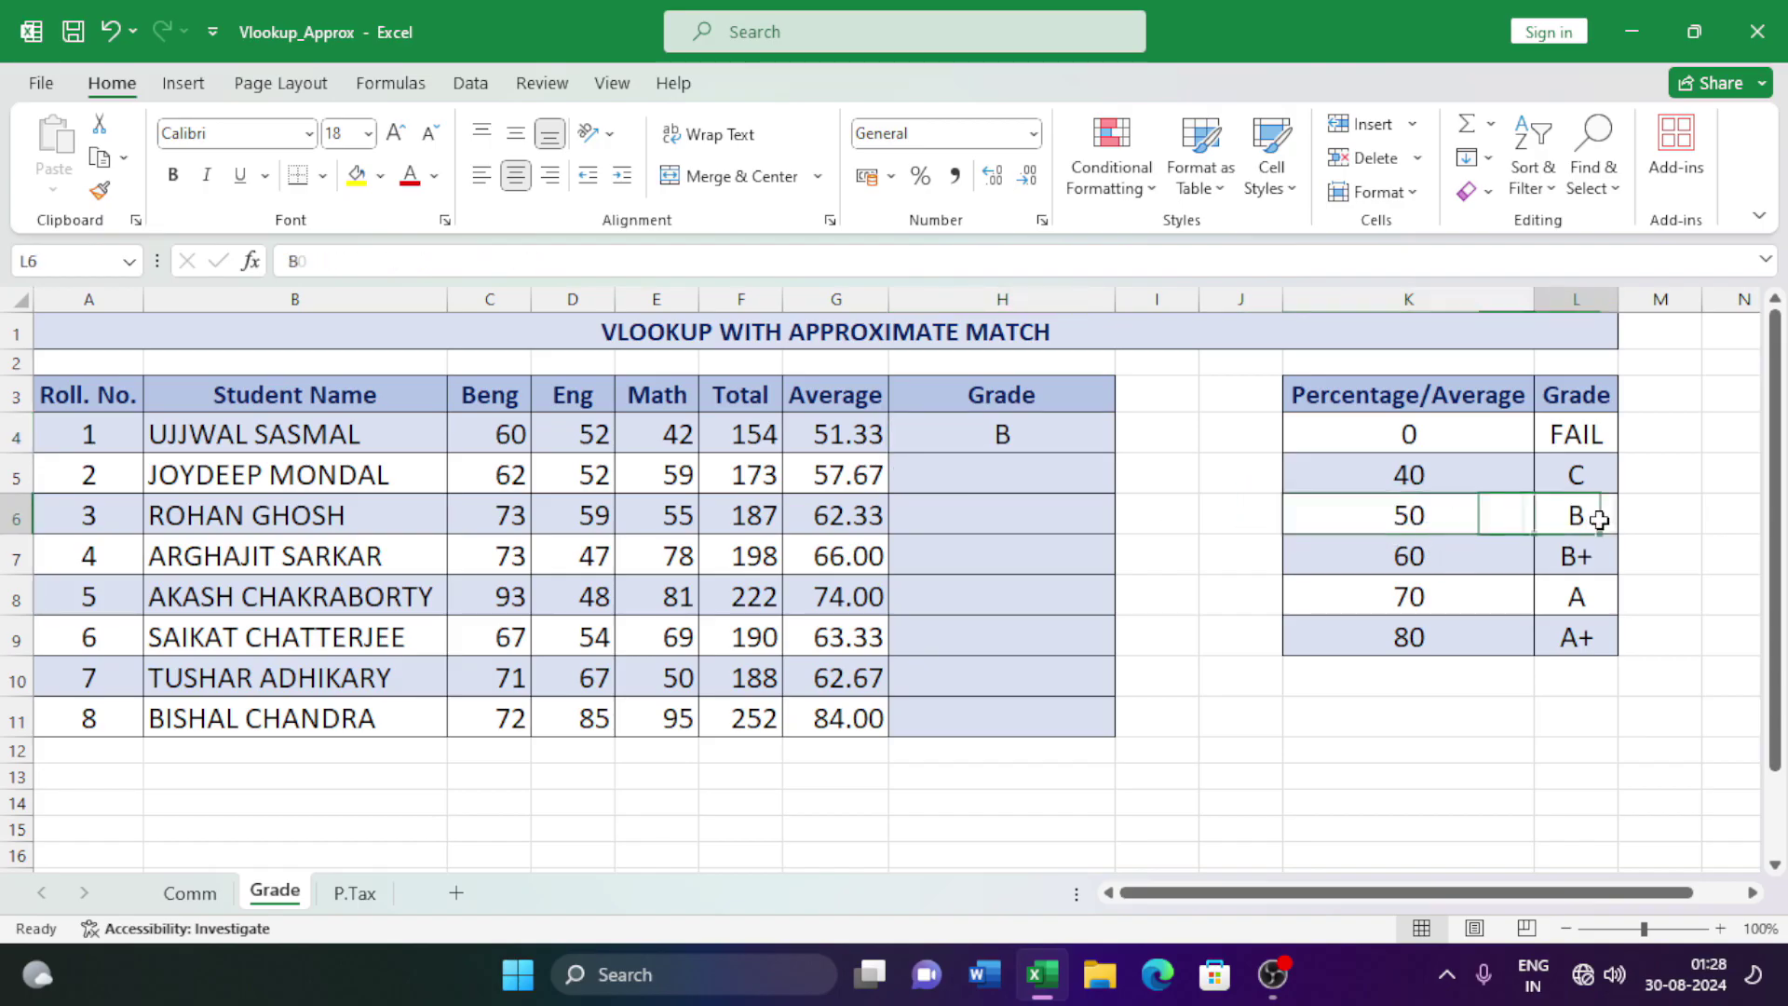
left_click(1005, 437)
double_click(1111, 453)
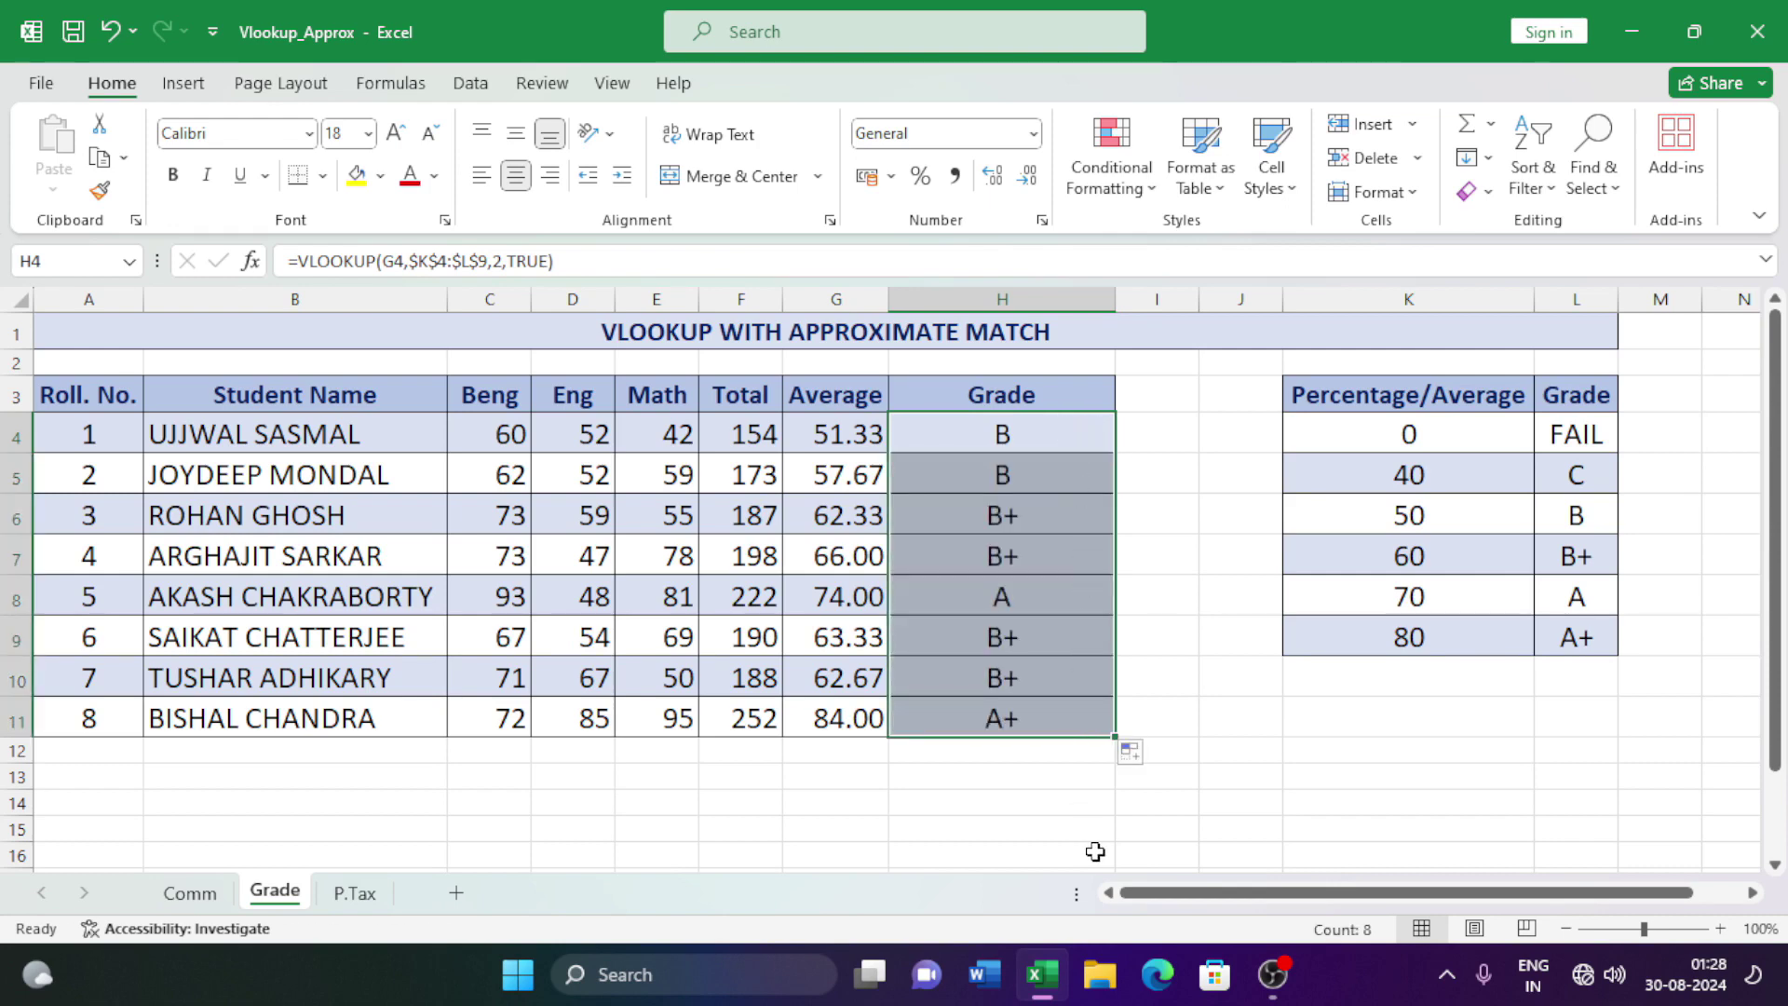
left_click(1299, 743)
Compare the averages and grades in rows 11, 10 and 8 with the matching thresholds in the grading table.
left_click(838, 722)
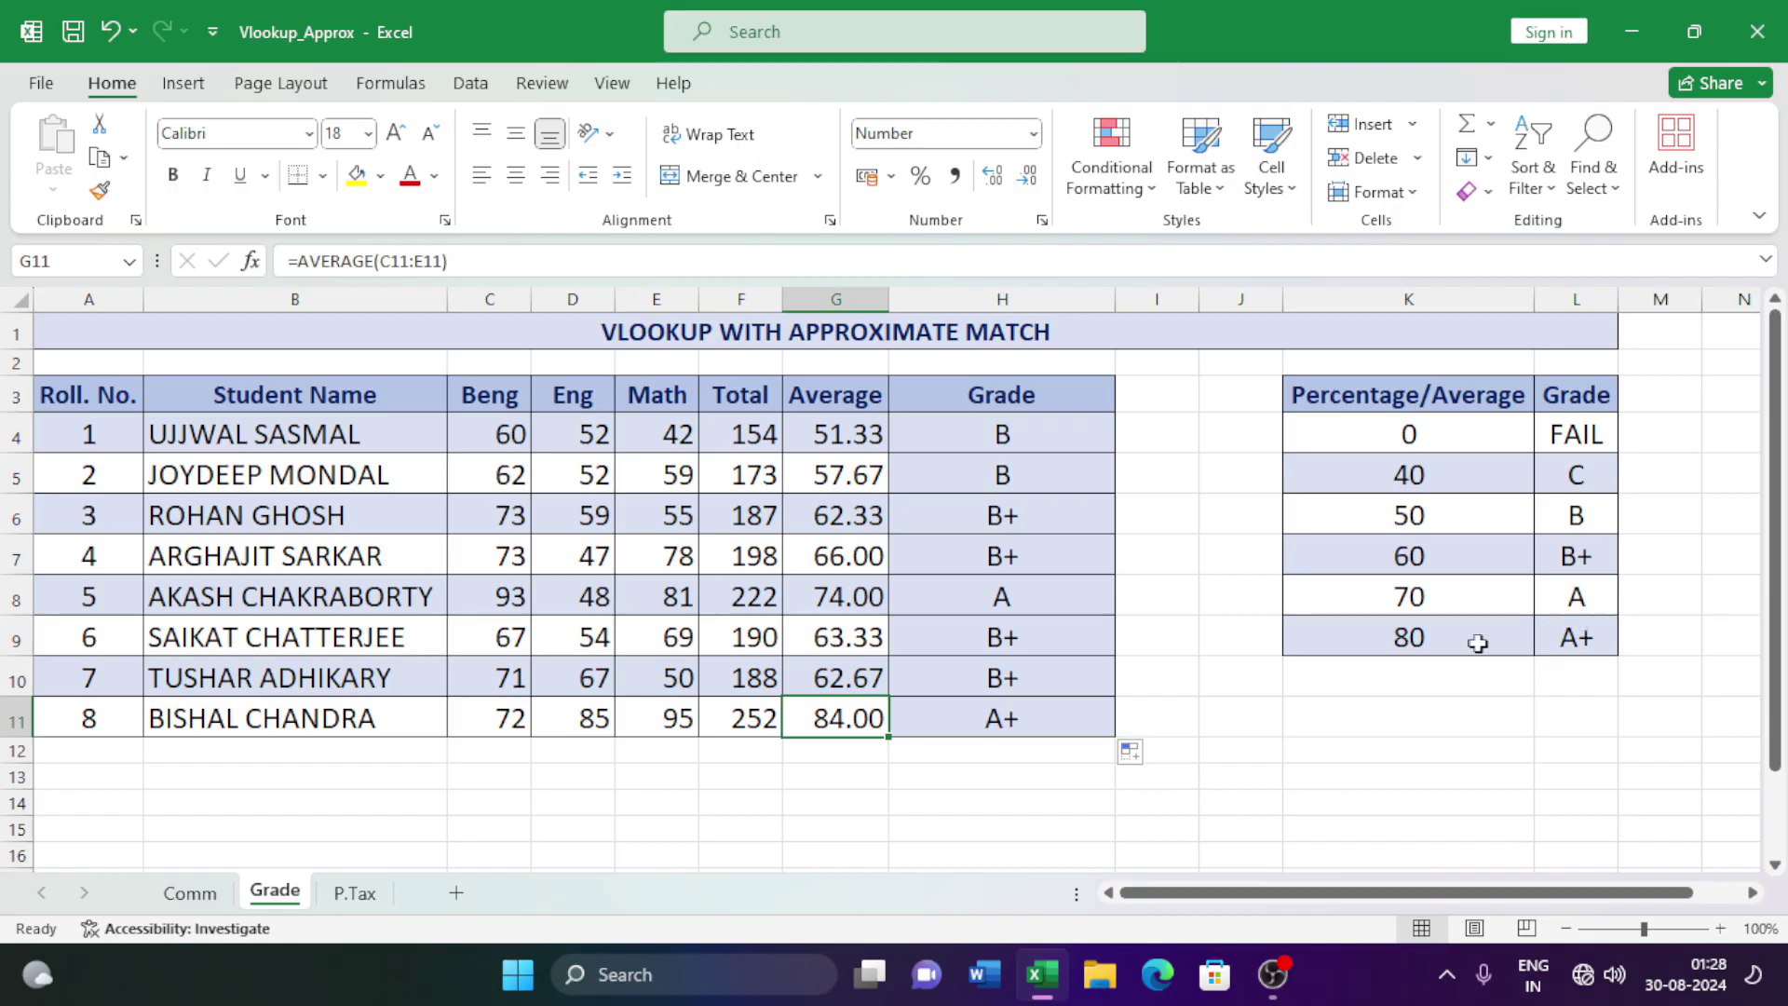
left_click(1064, 716)
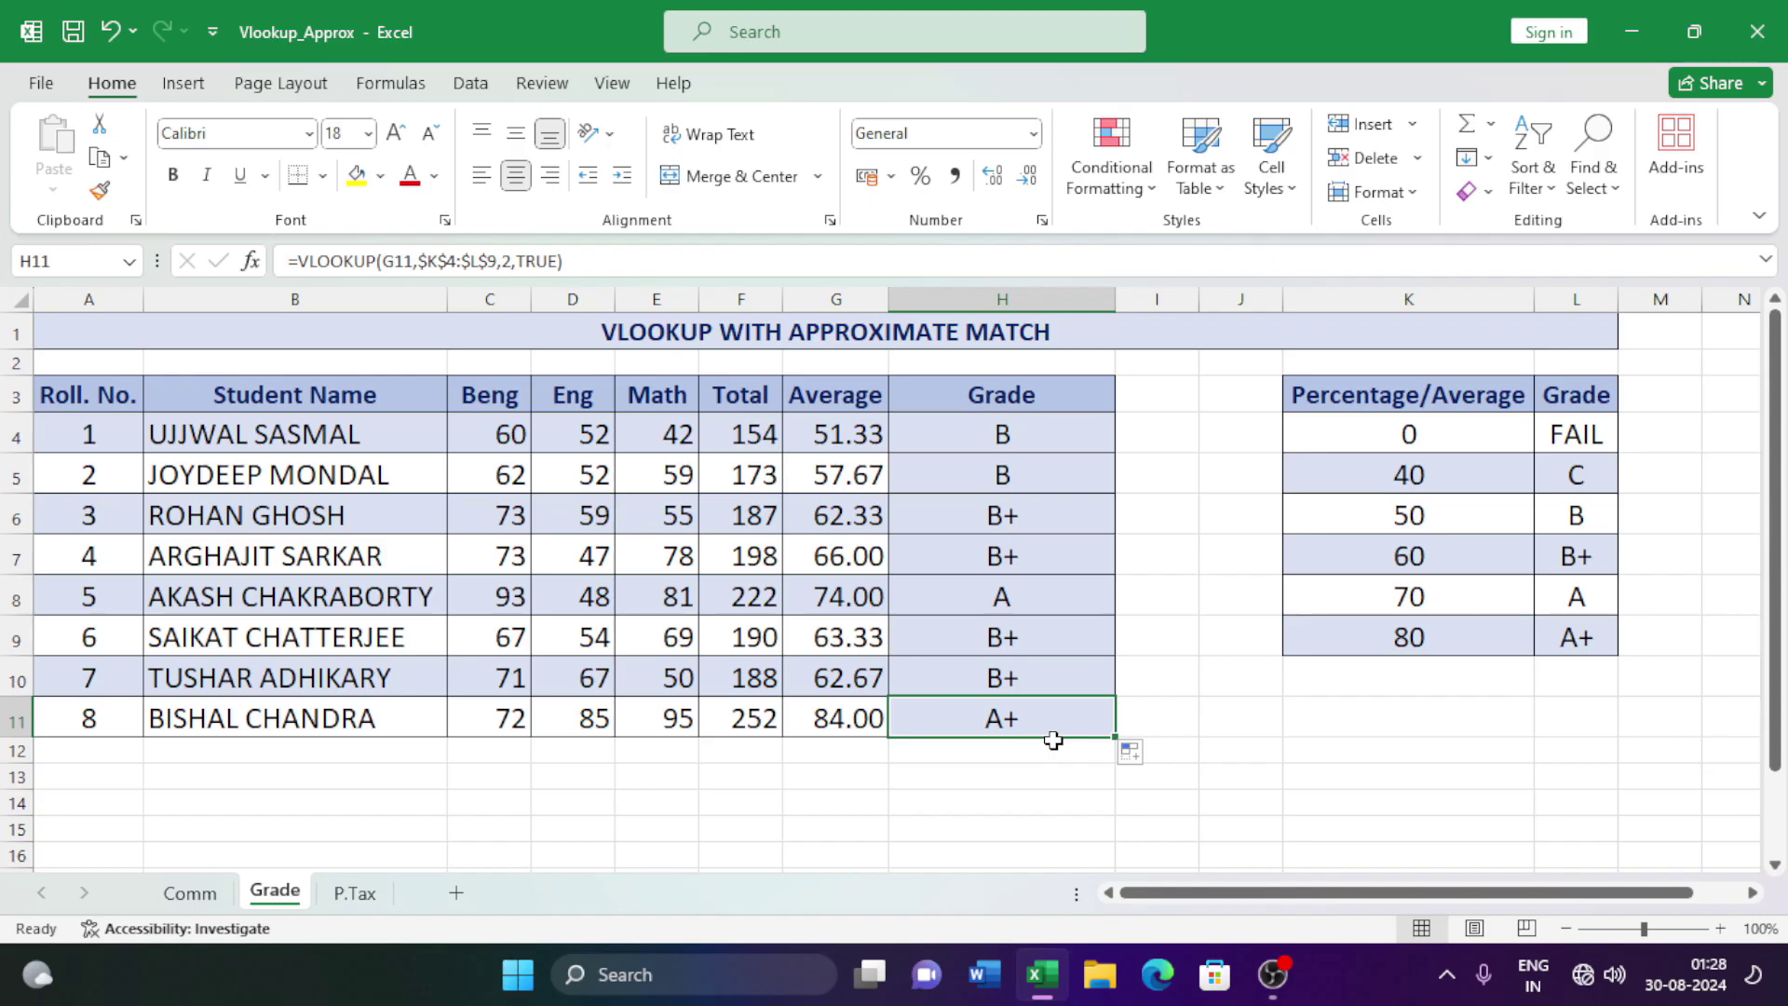
left_click(849, 674)
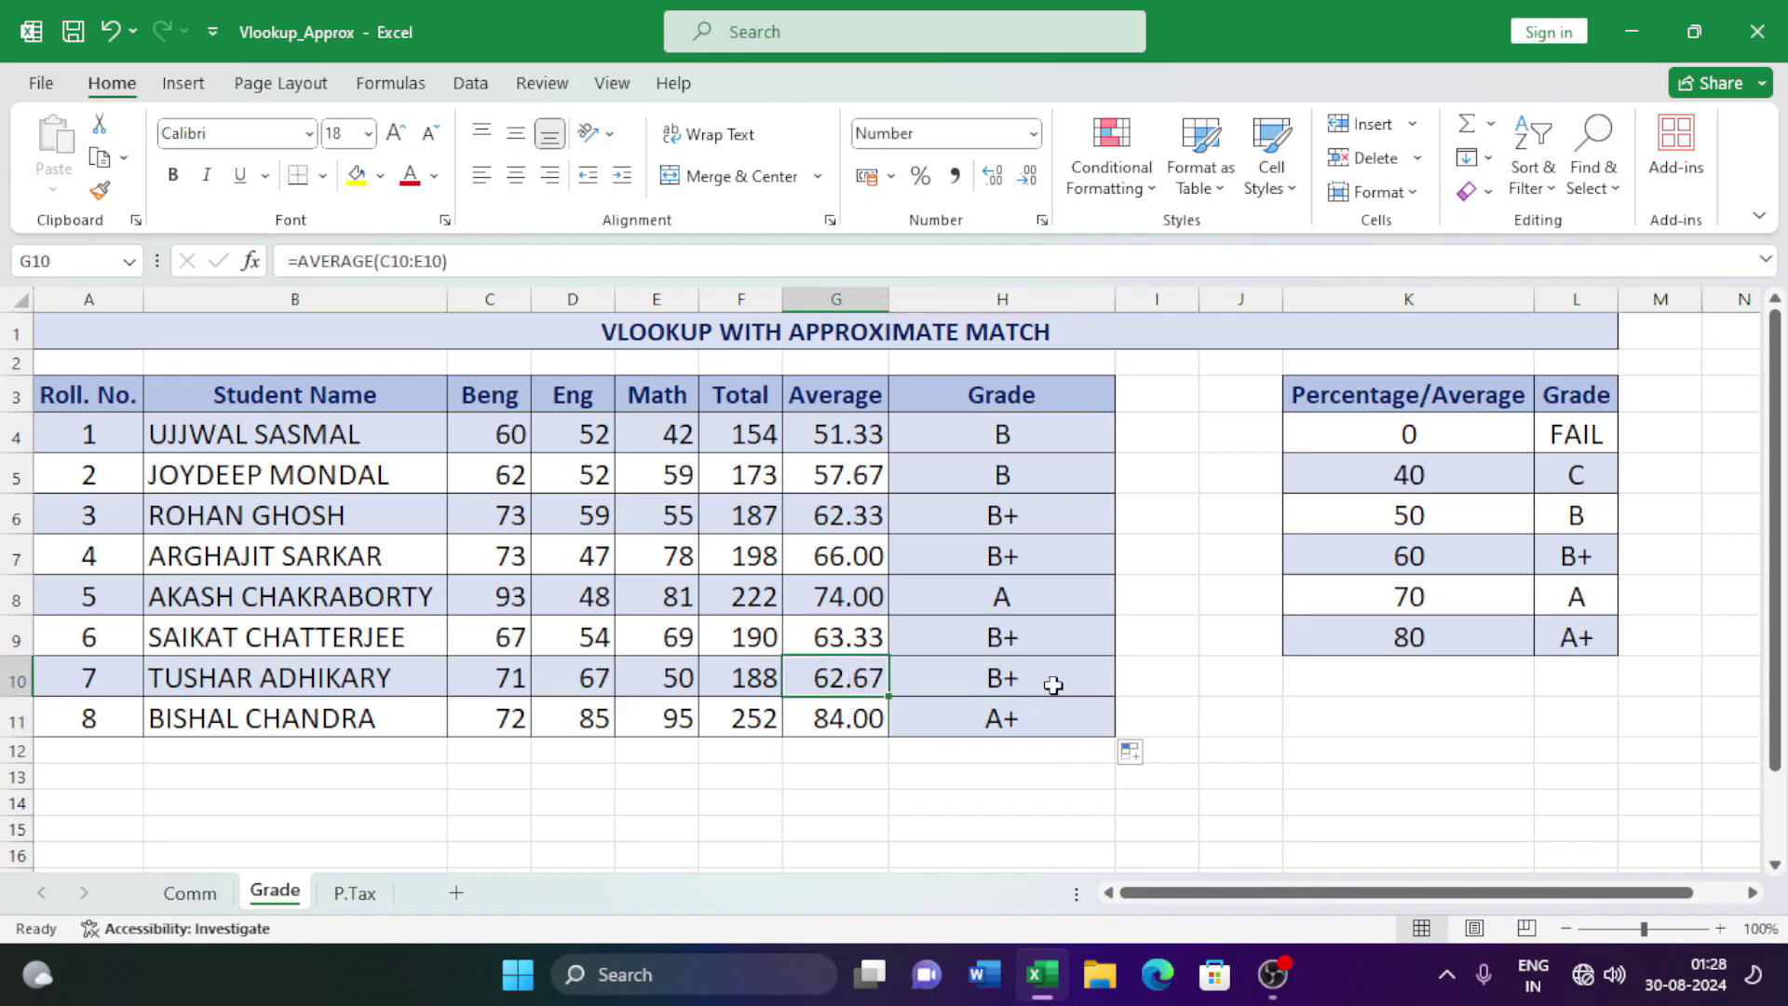
left_click(1430, 563)
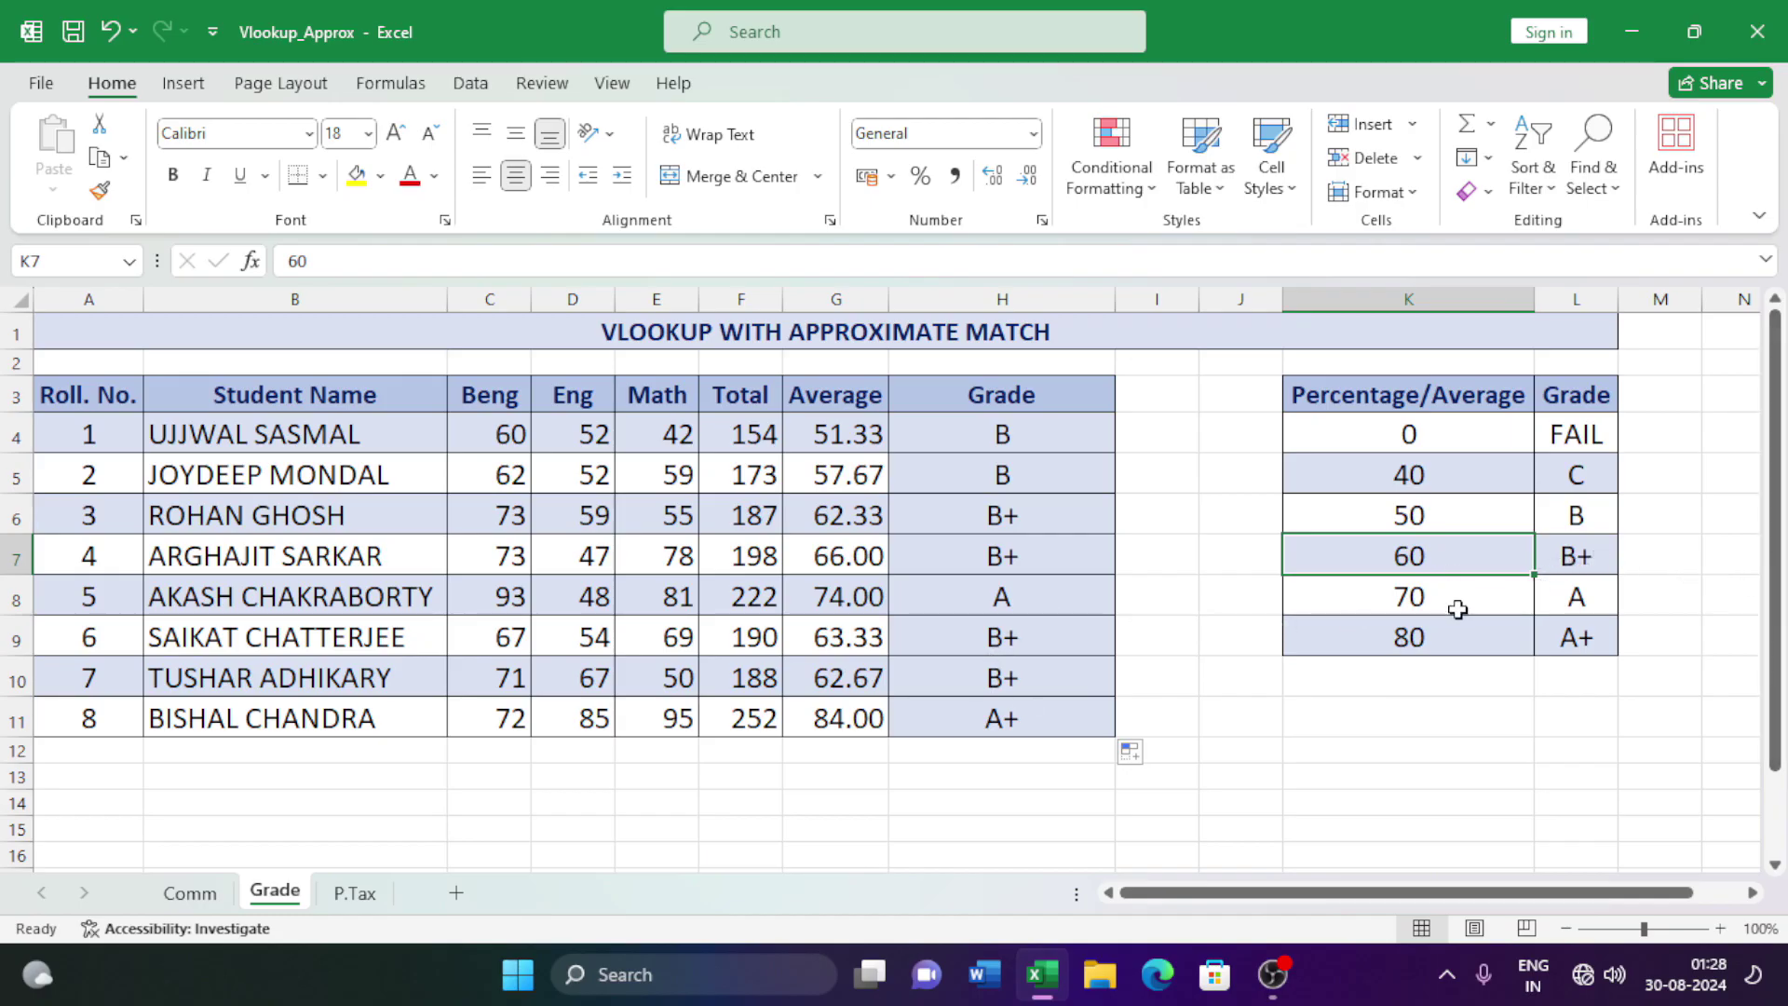
left_click(1574, 599)
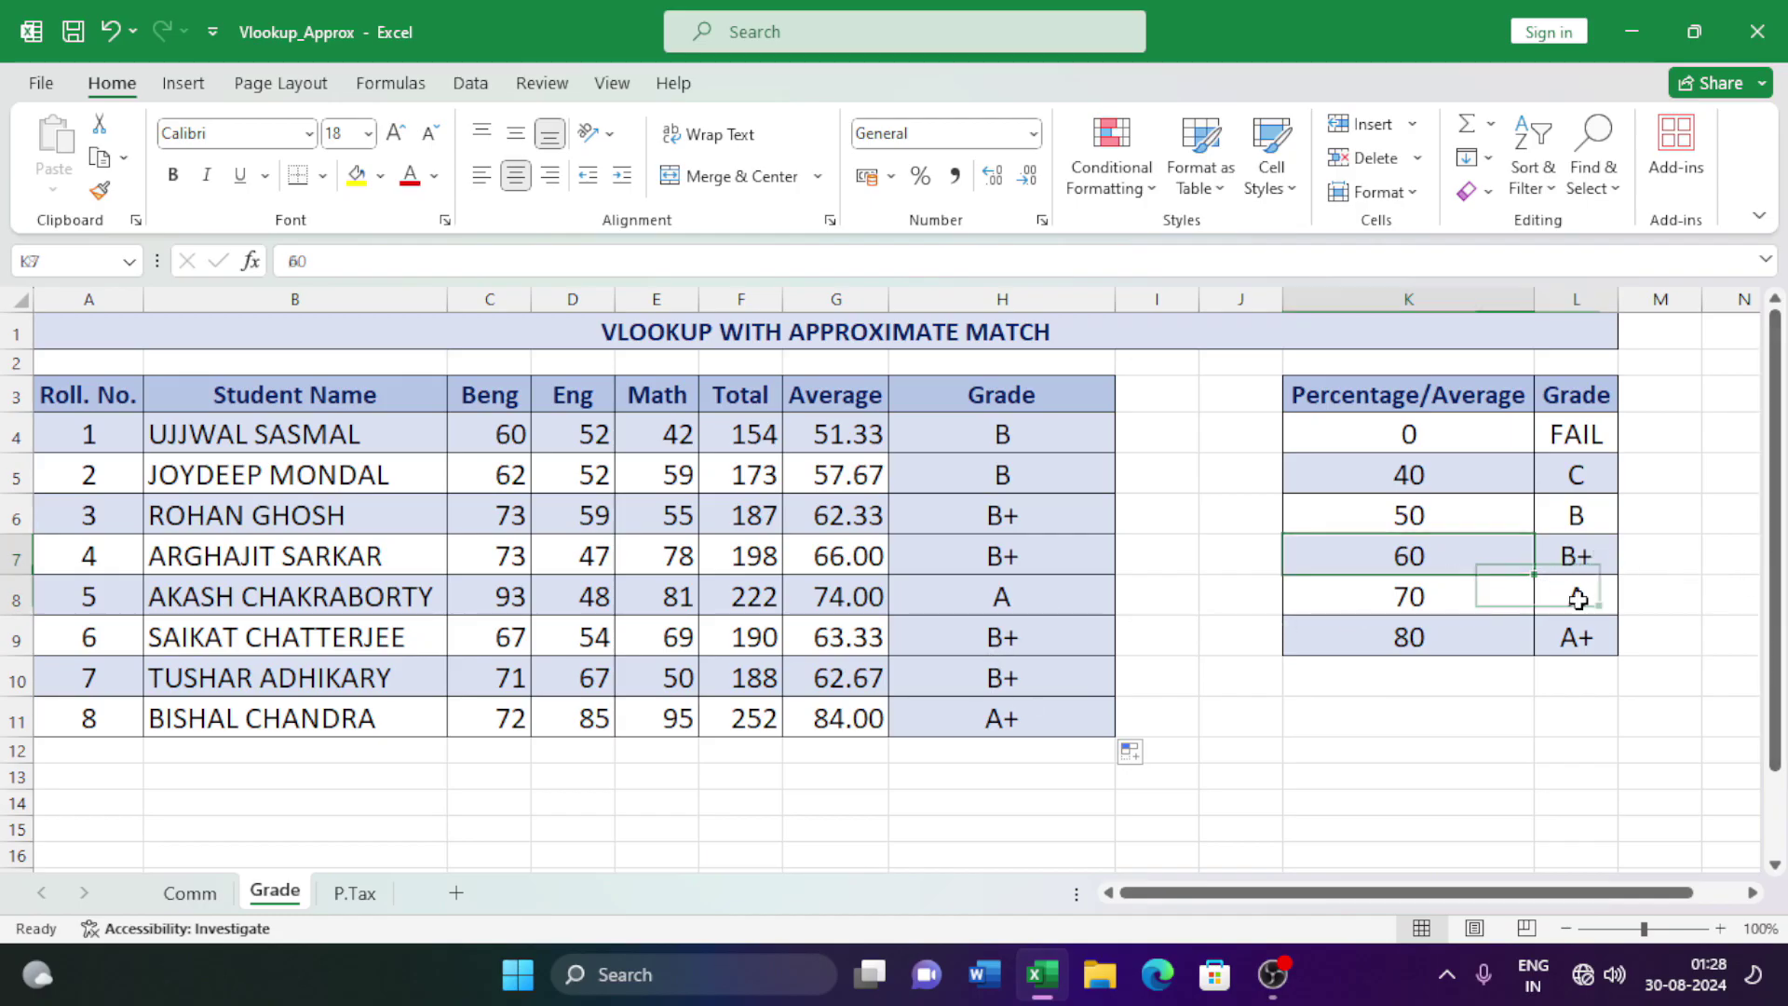
left_click(839, 596)
left_click(1048, 601)
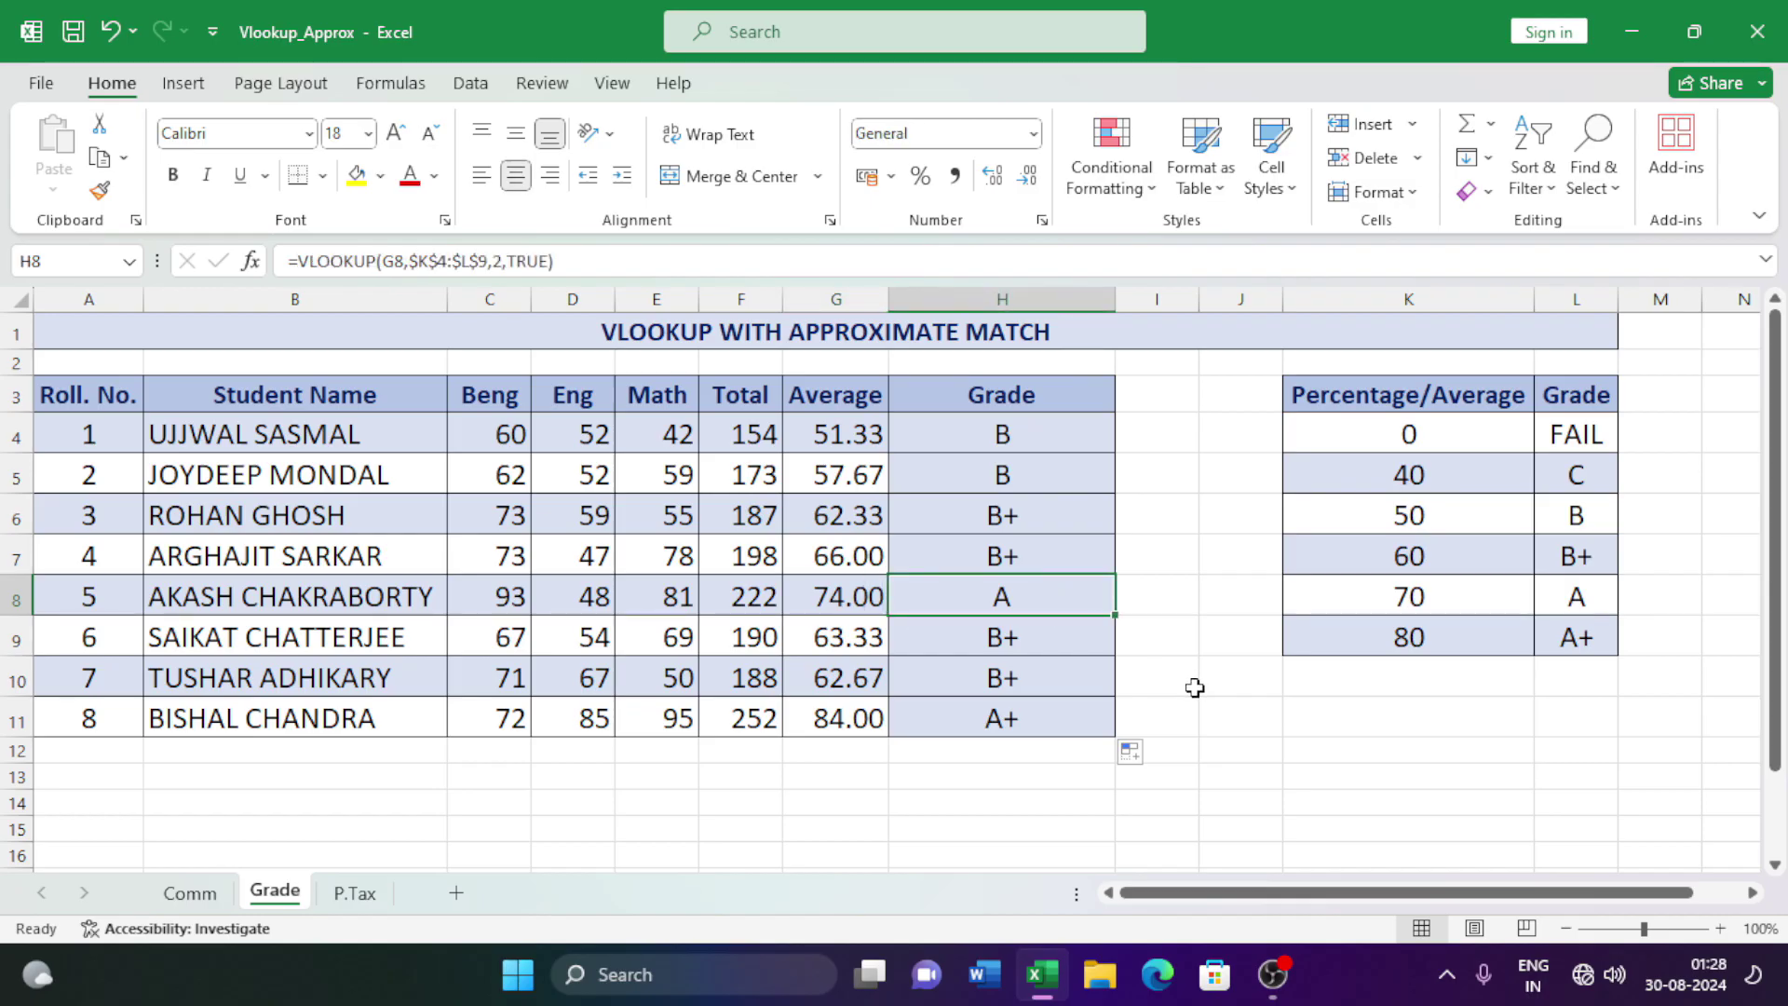
Set the first student's Beng mark in C4 to 22 and check the recalculated average and grade.
left_click(512, 436)
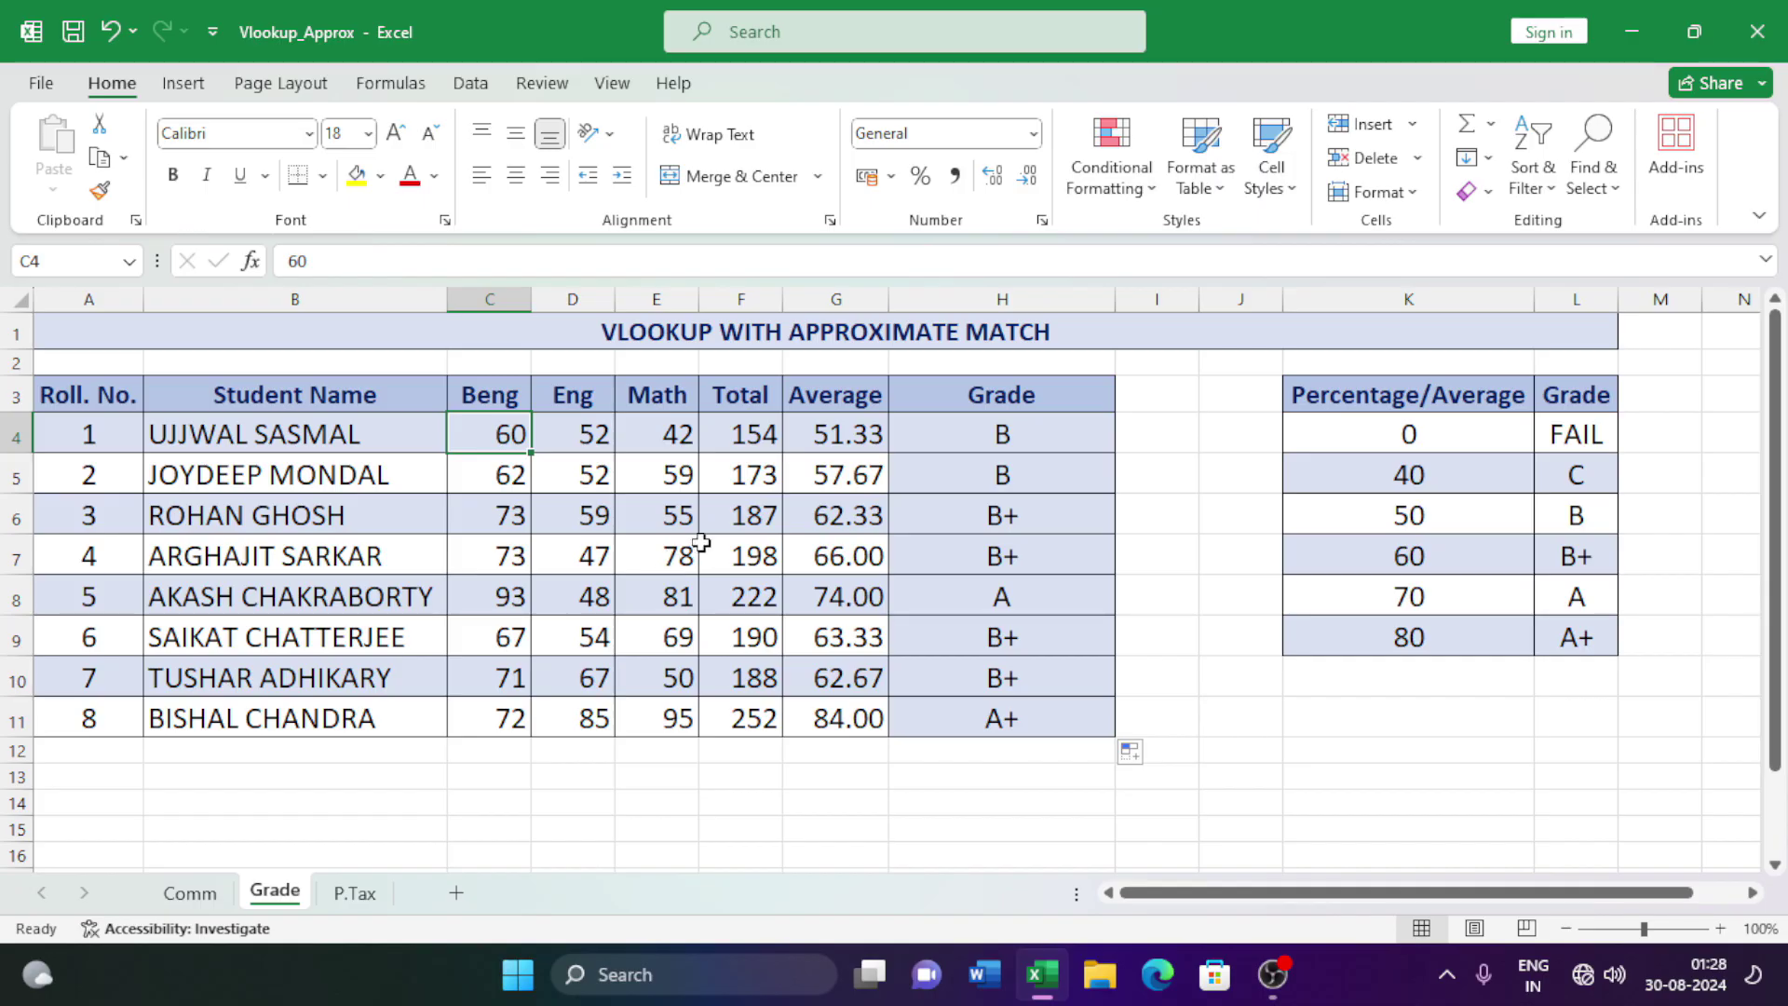
type("22")
key("Return")
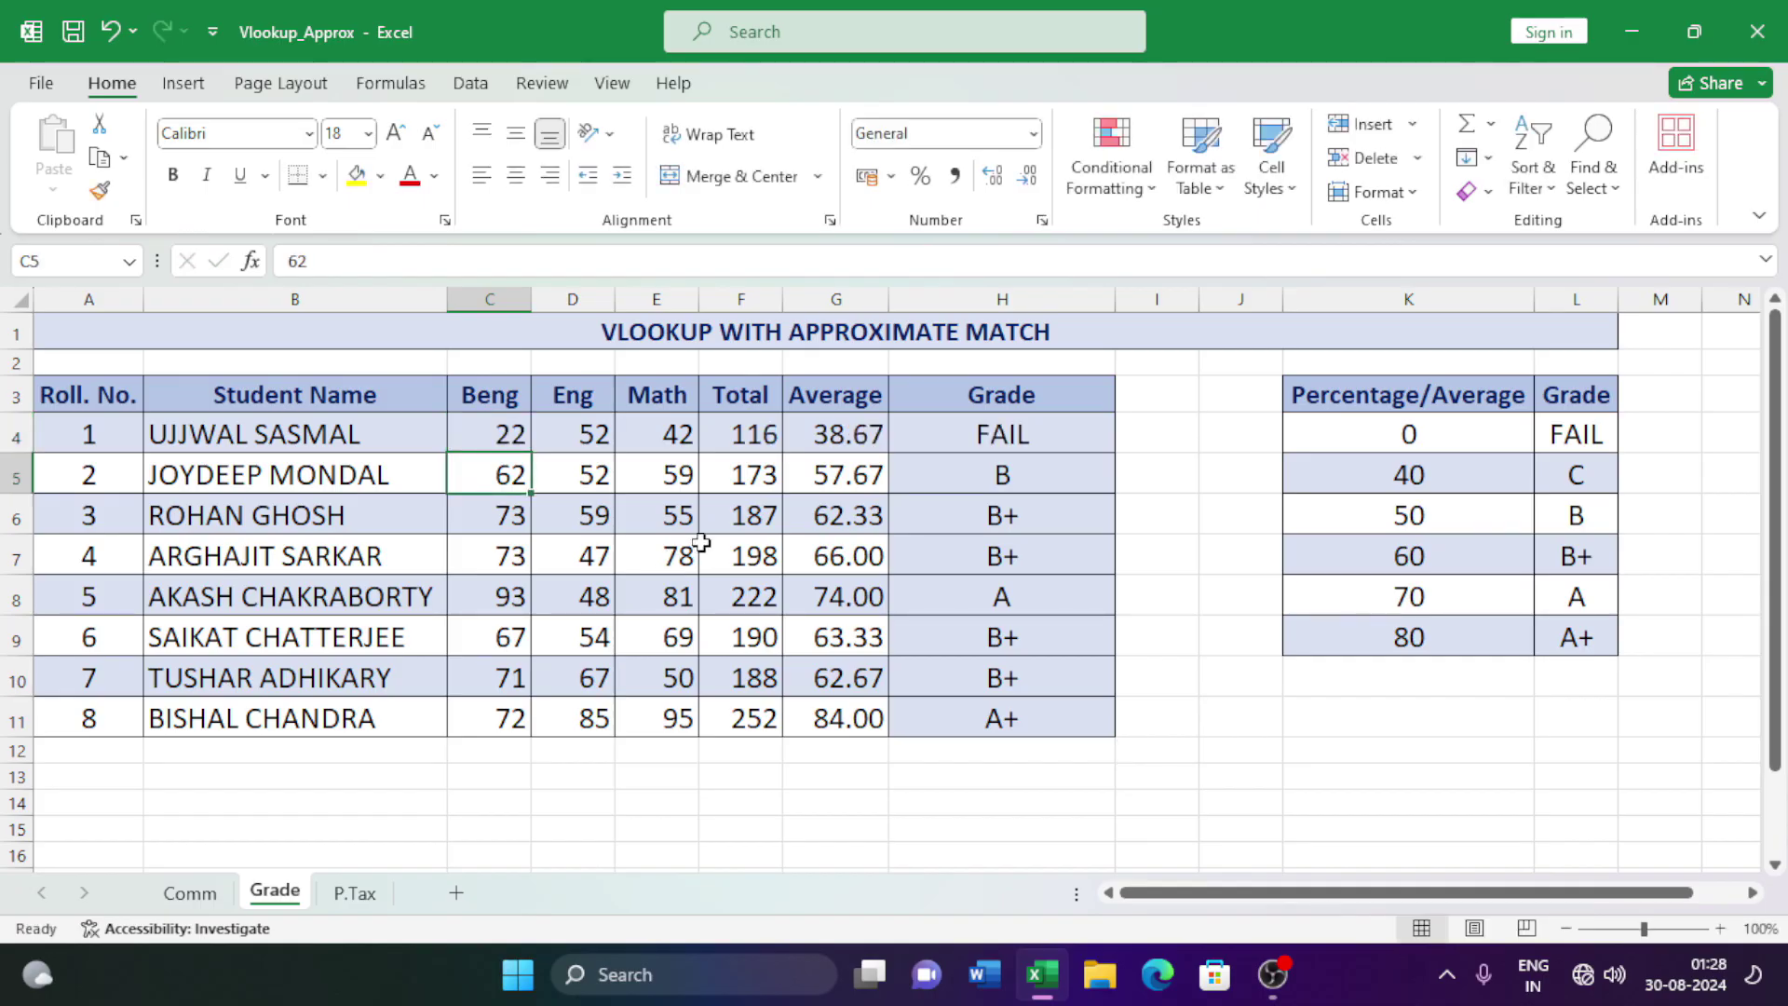
left_click(820, 438)
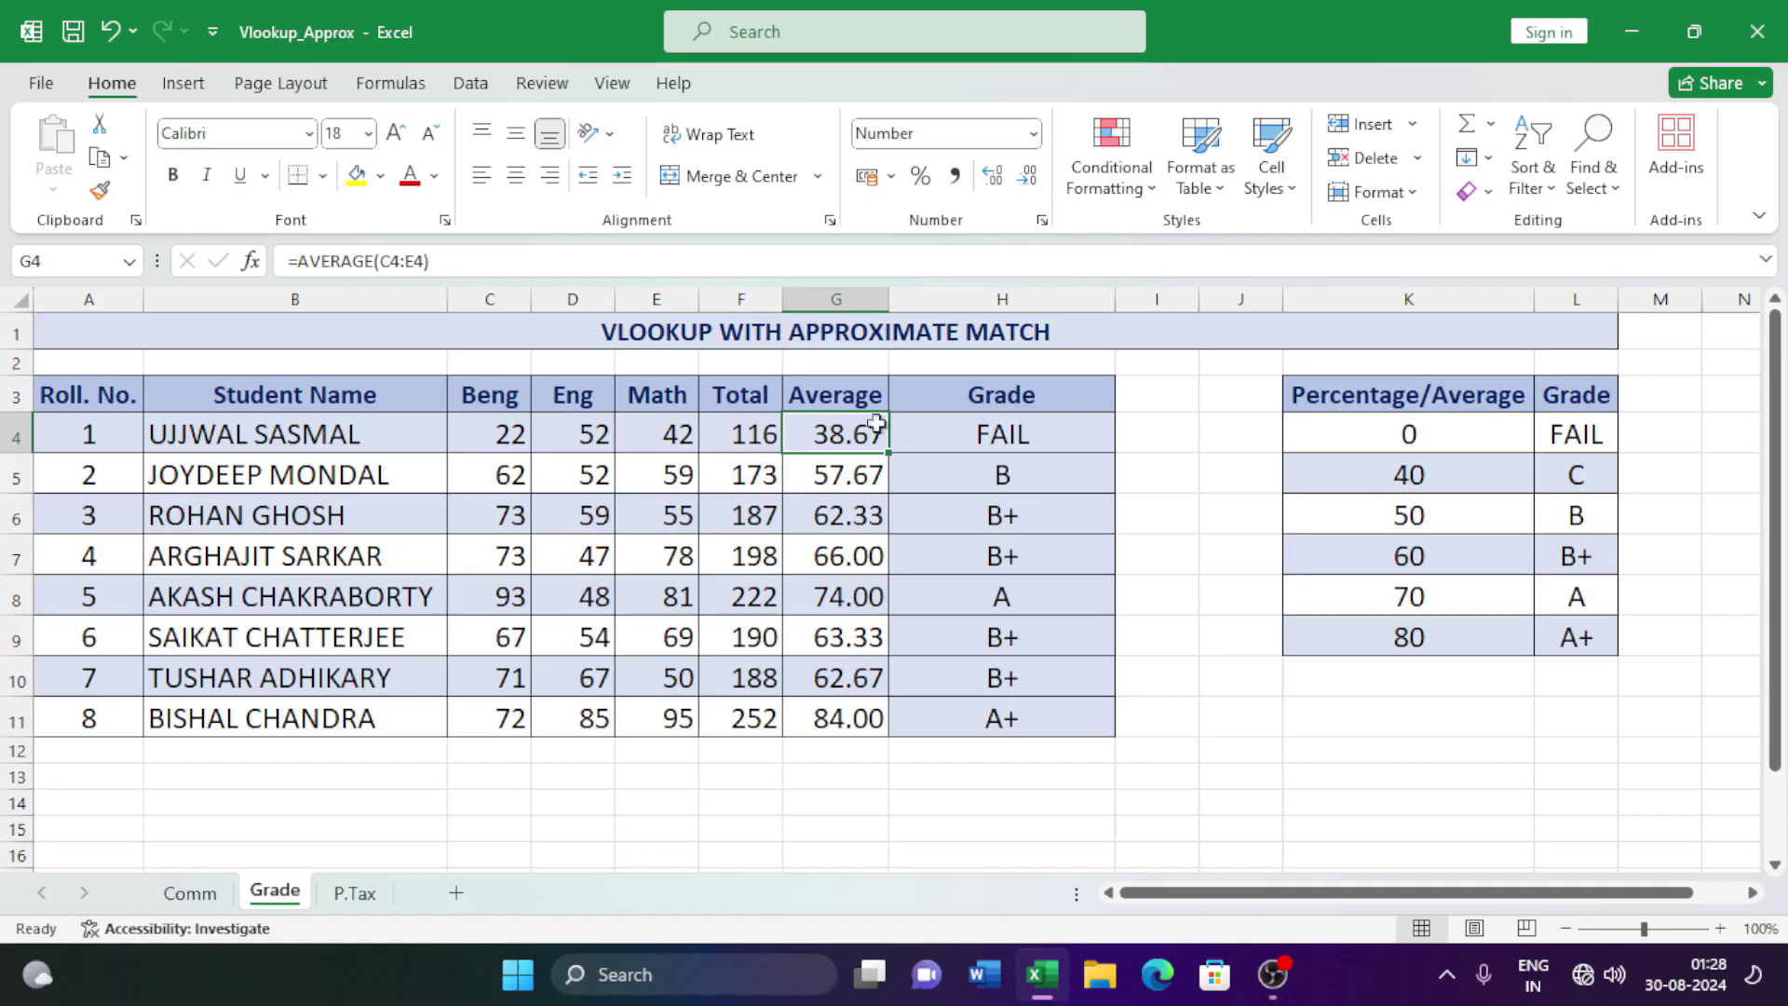
left_click(1057, 439)
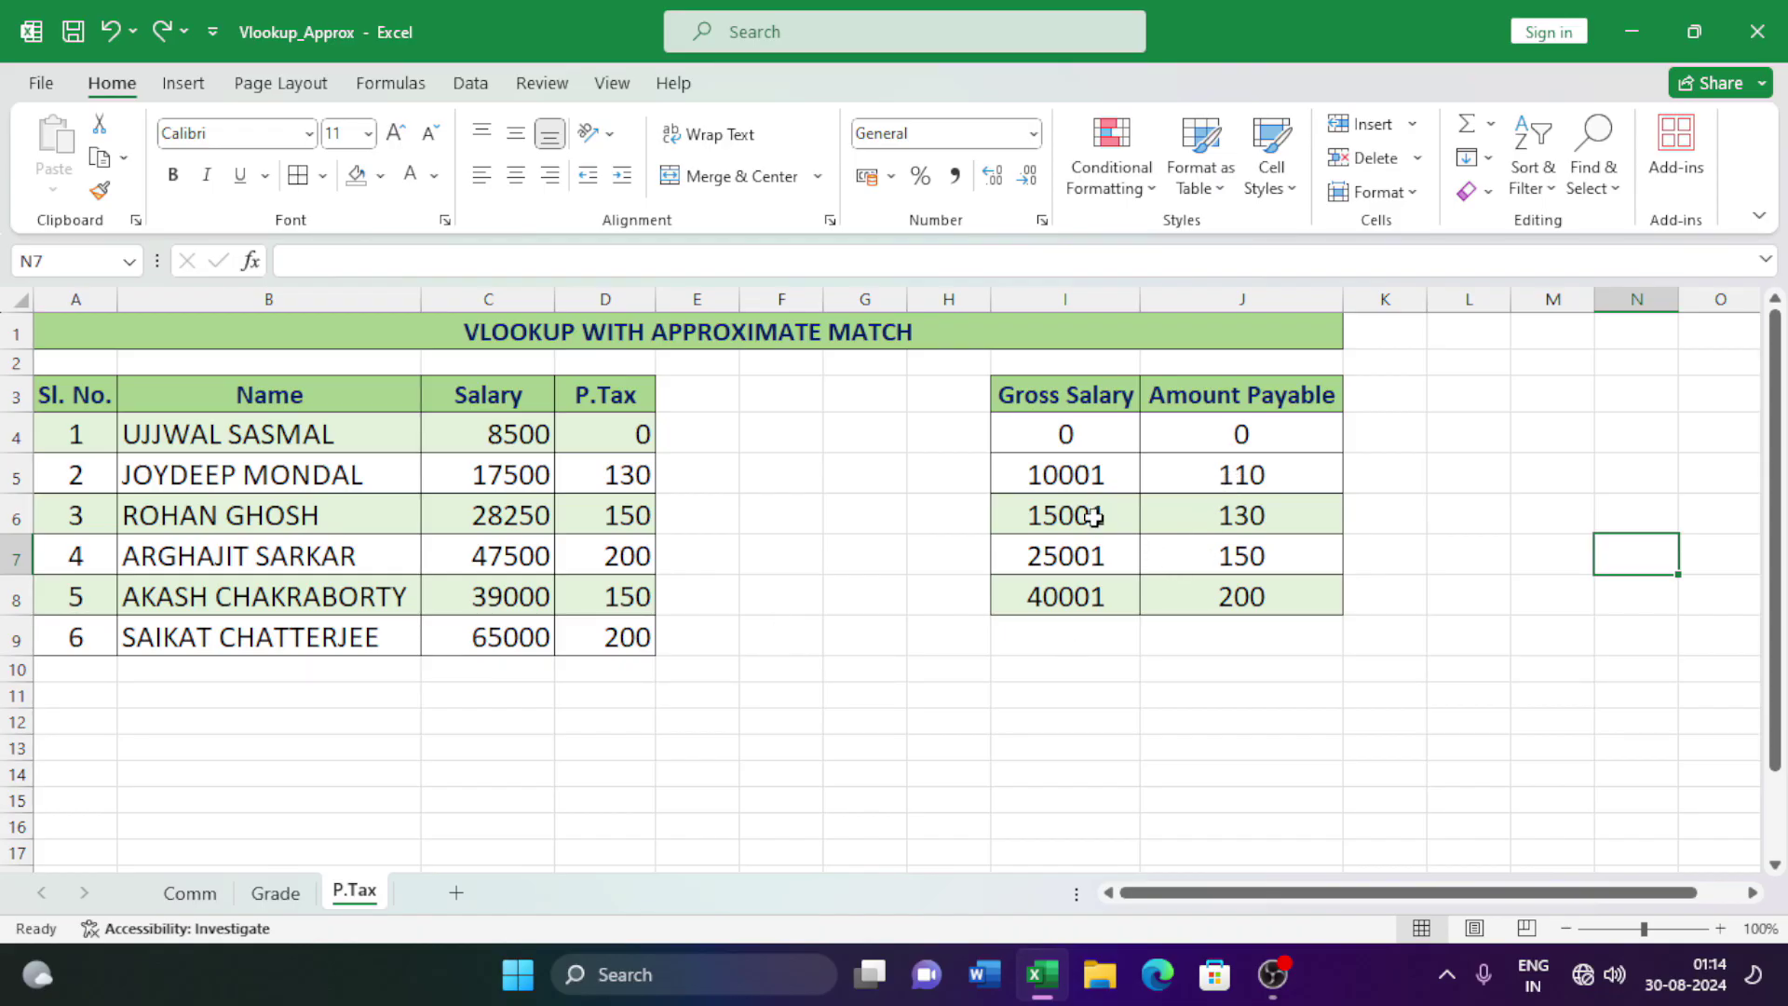
On the P.Tax sheet, examine the tax slab table in I4:J8, matching each Gross Salary threshold with its Amount Payable.
left_click(1103, 438)
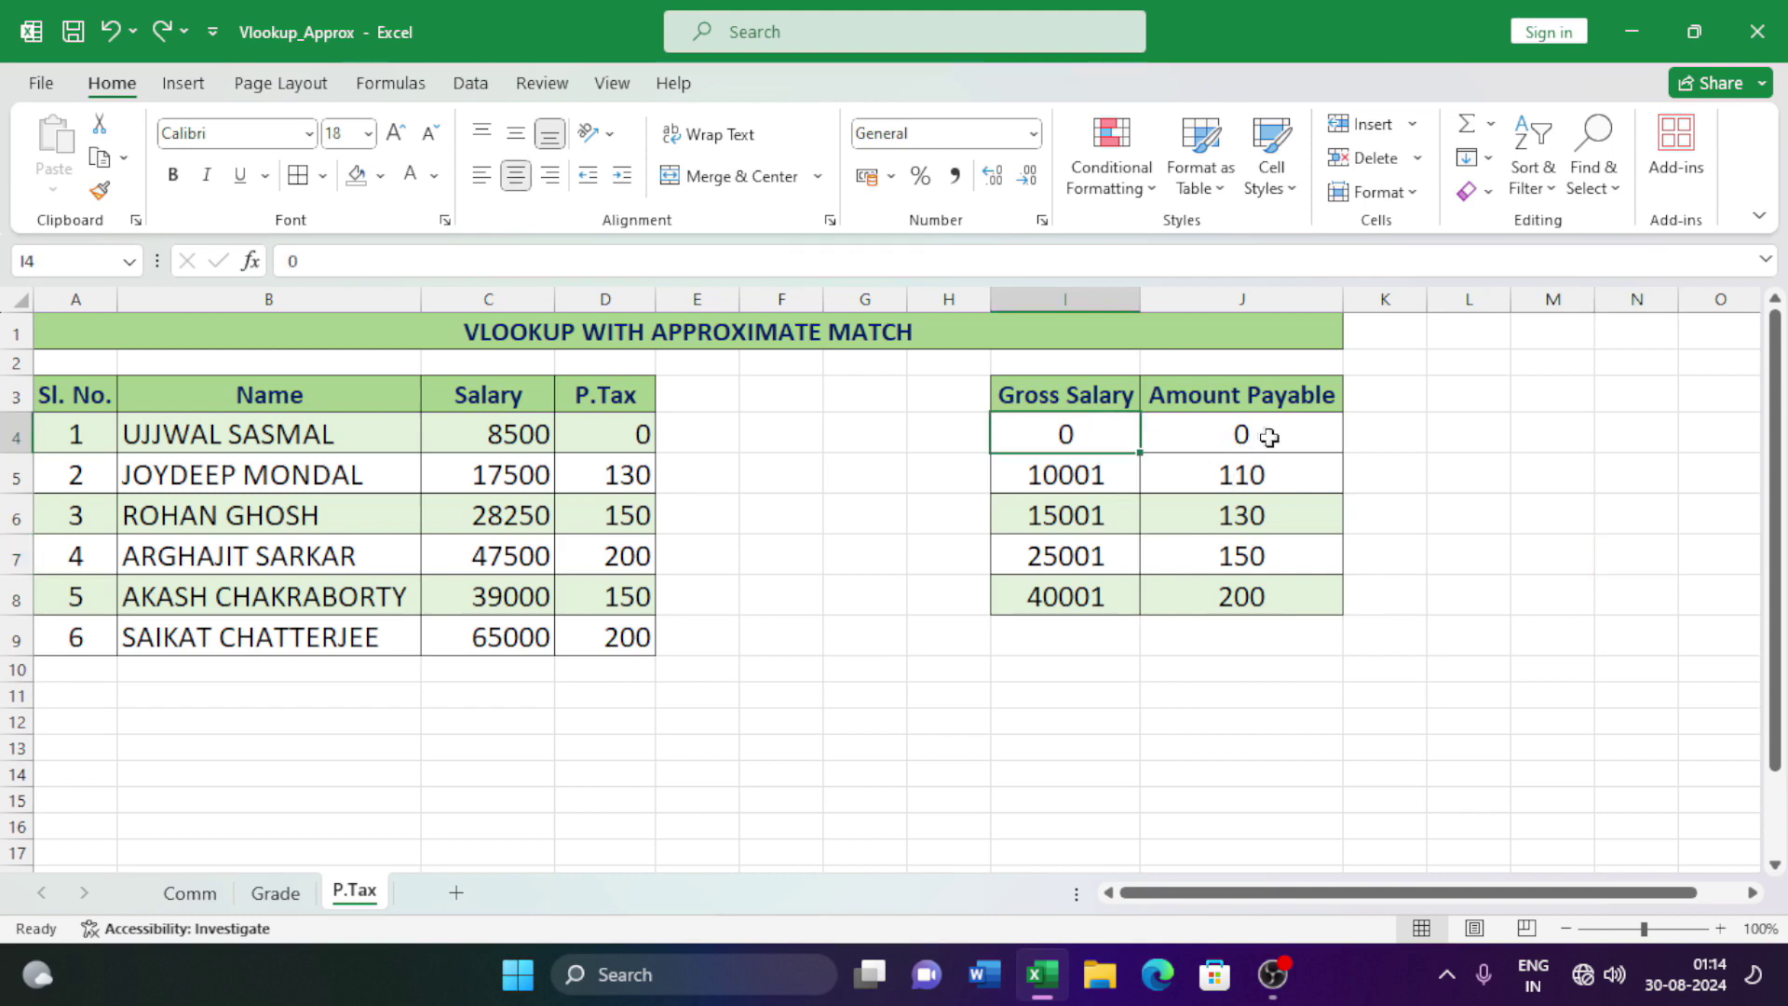
left_click(1092, 477)
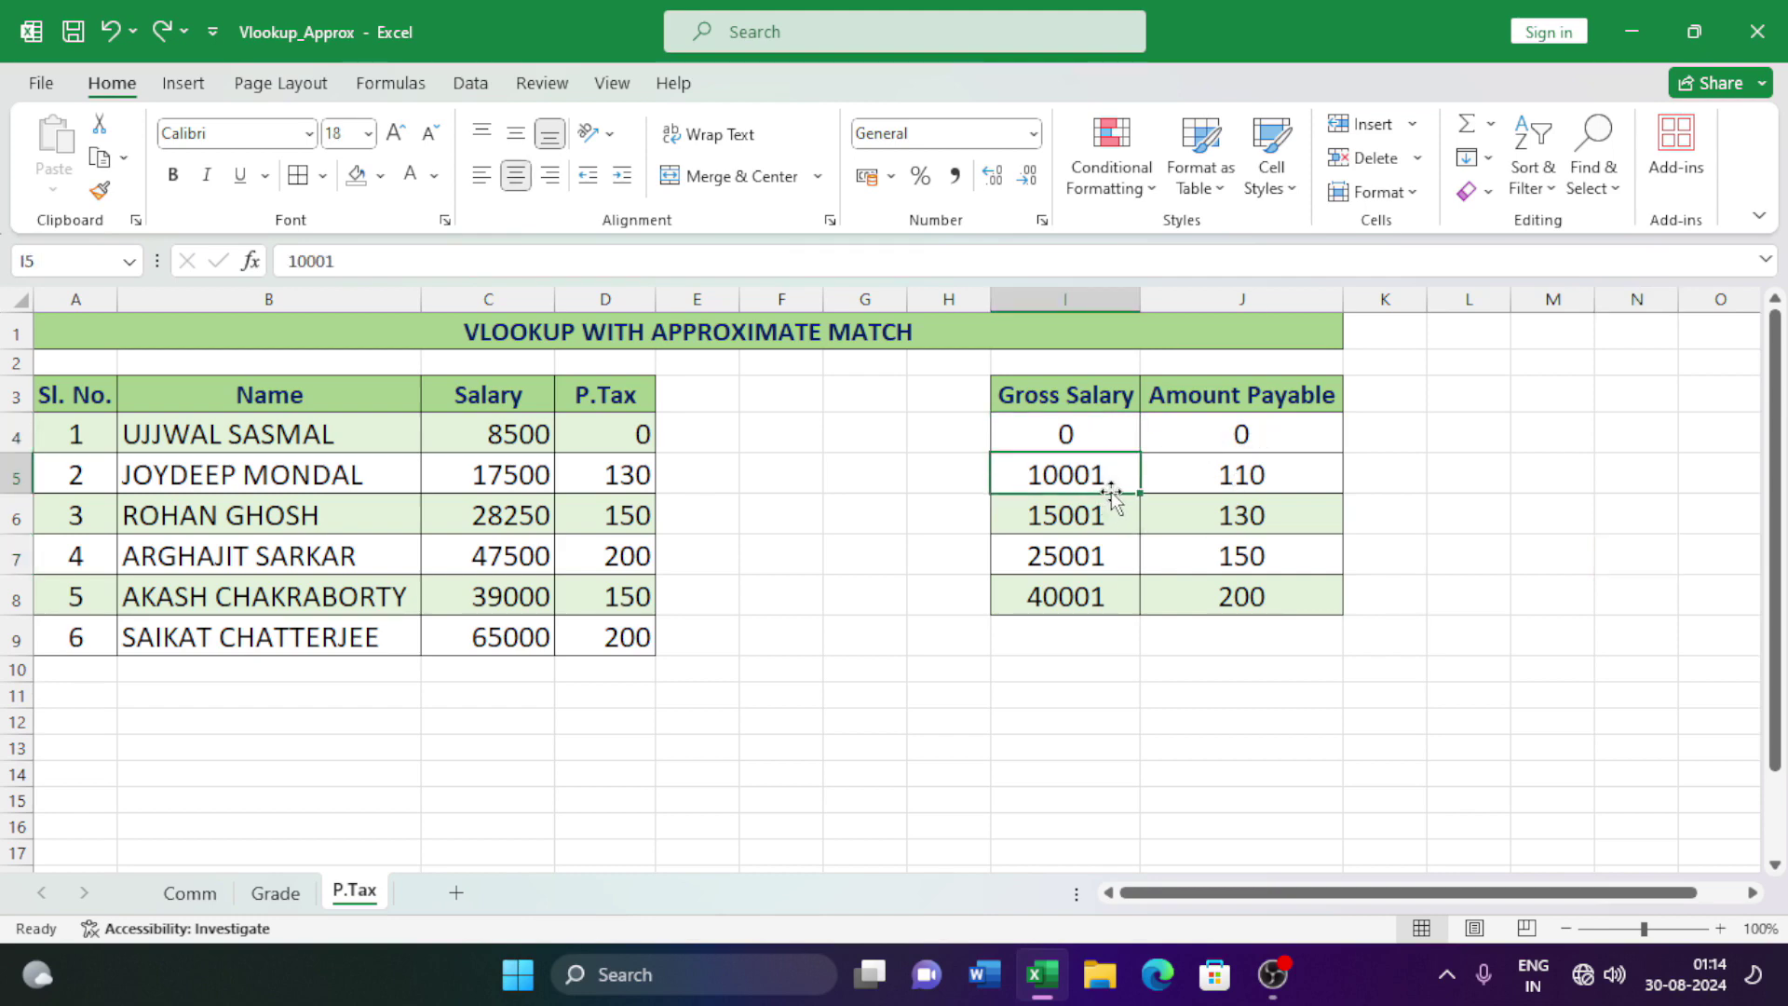
left_click(1216, 473)
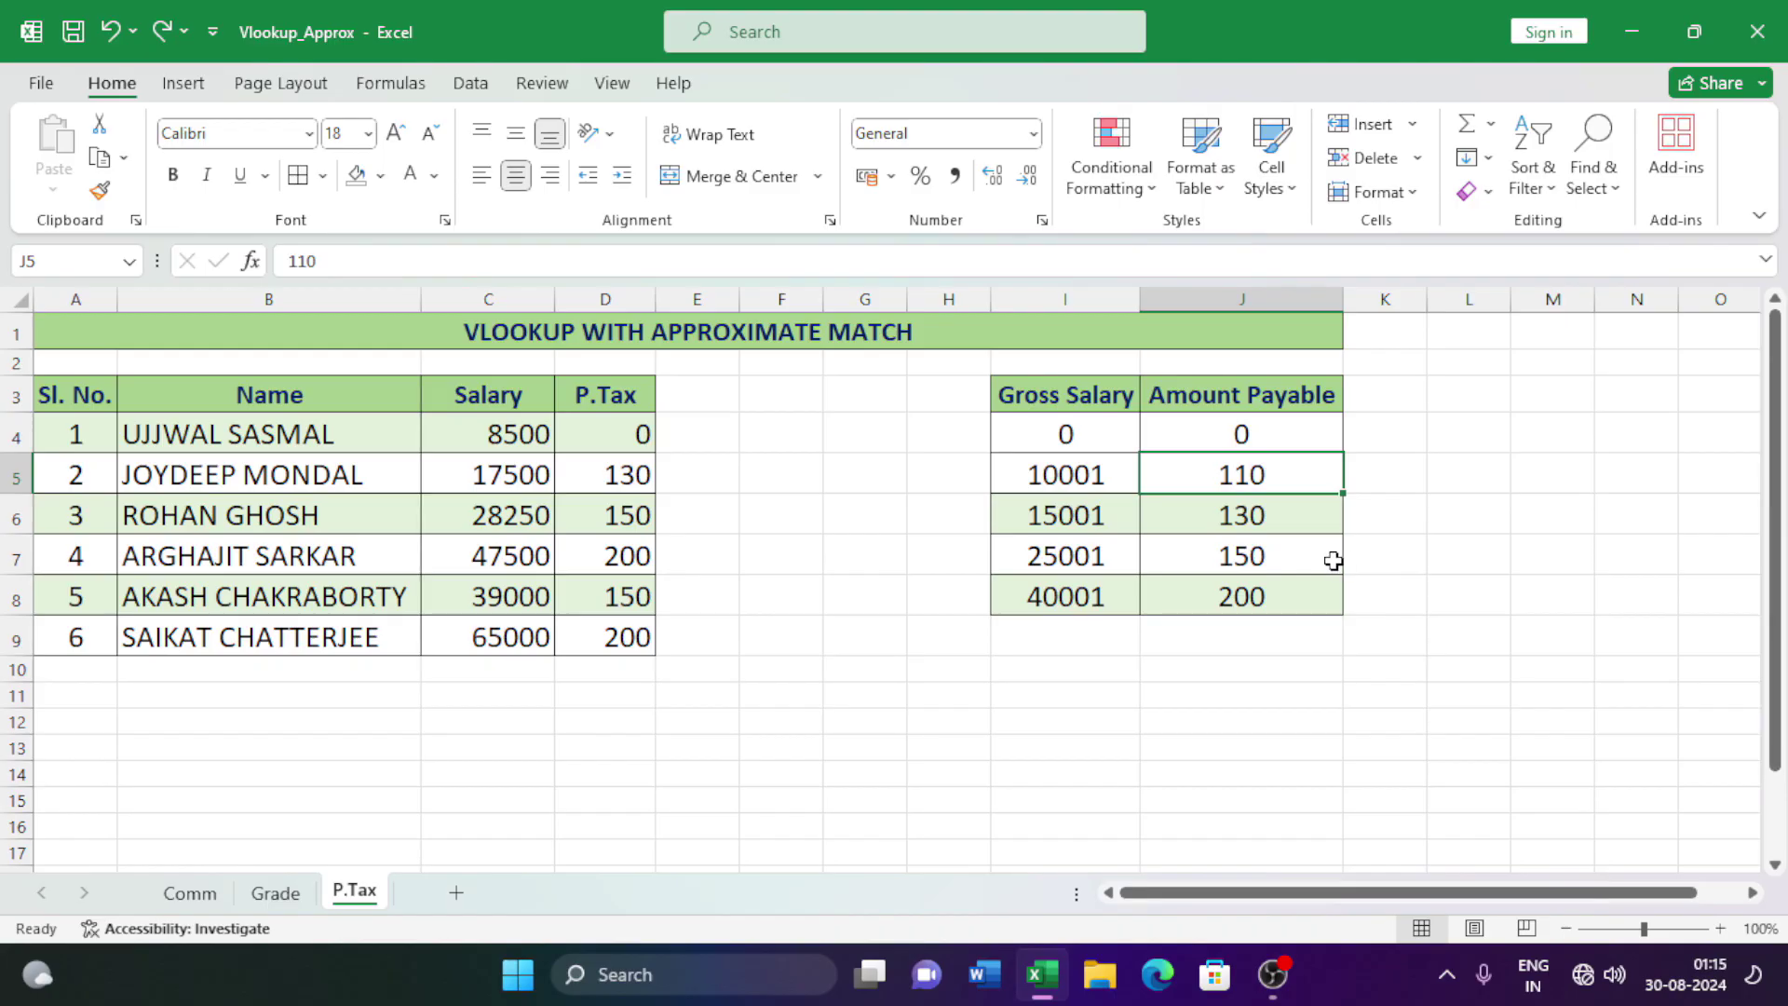
left_click(1071, 518)
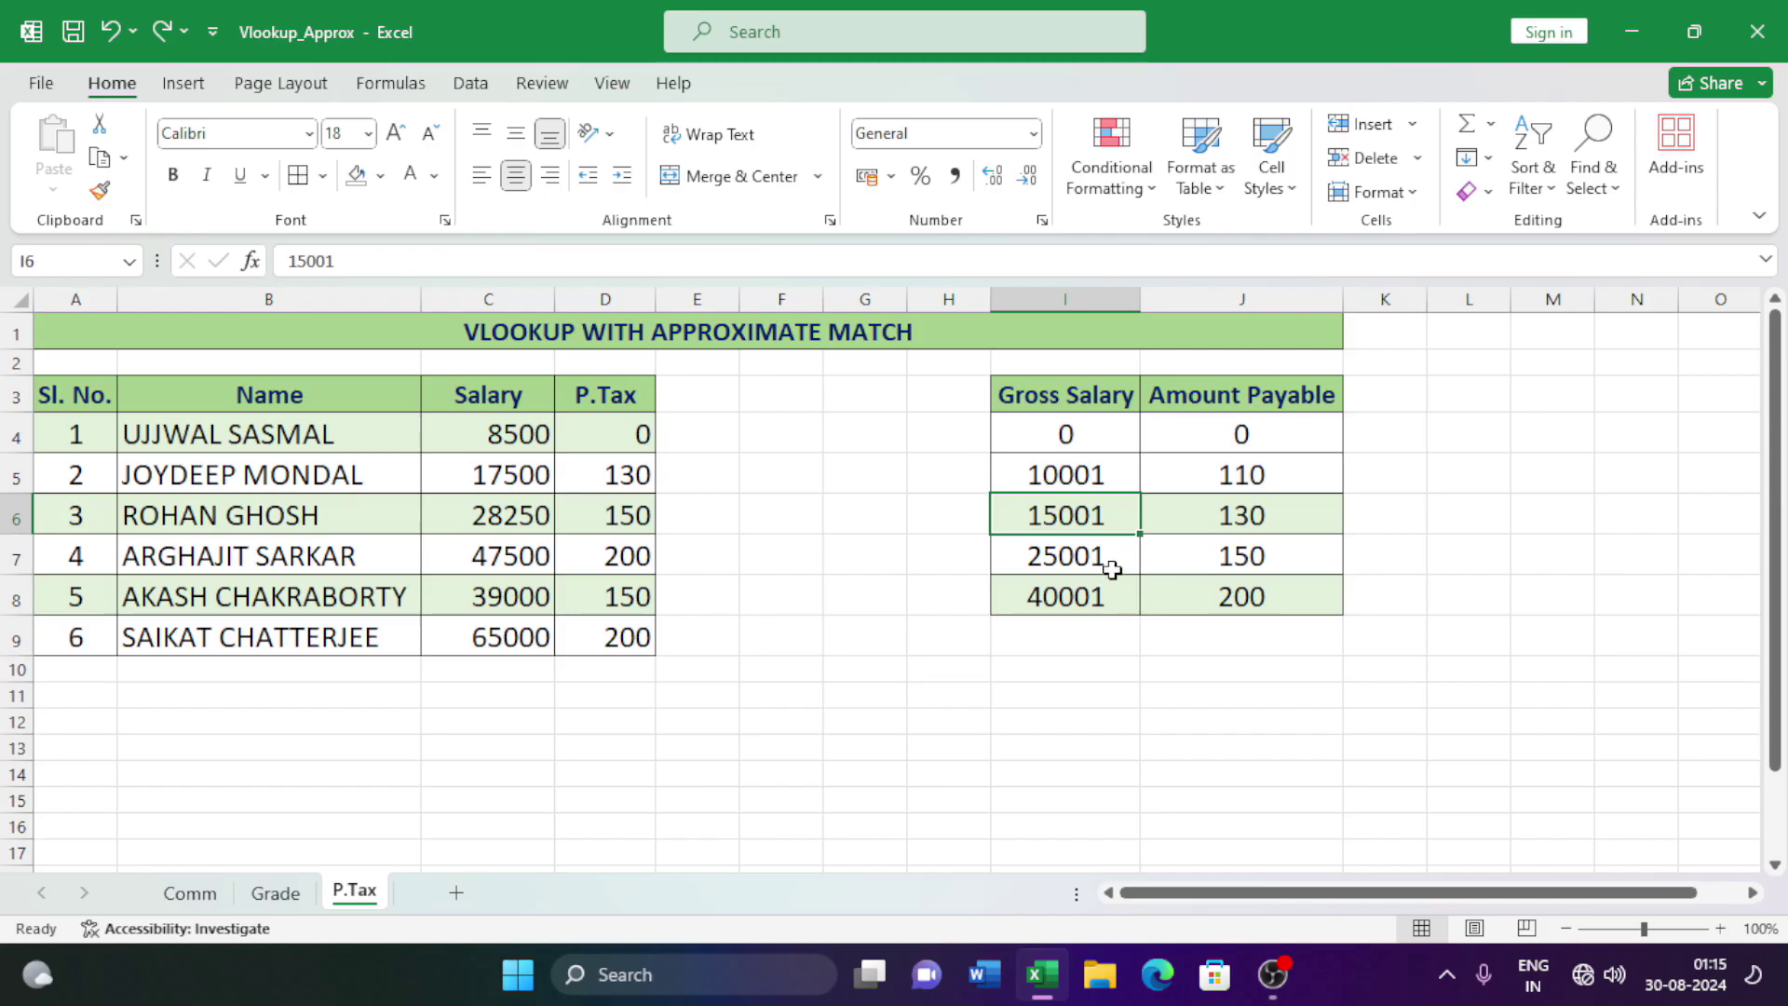
left_click(1330, 529)
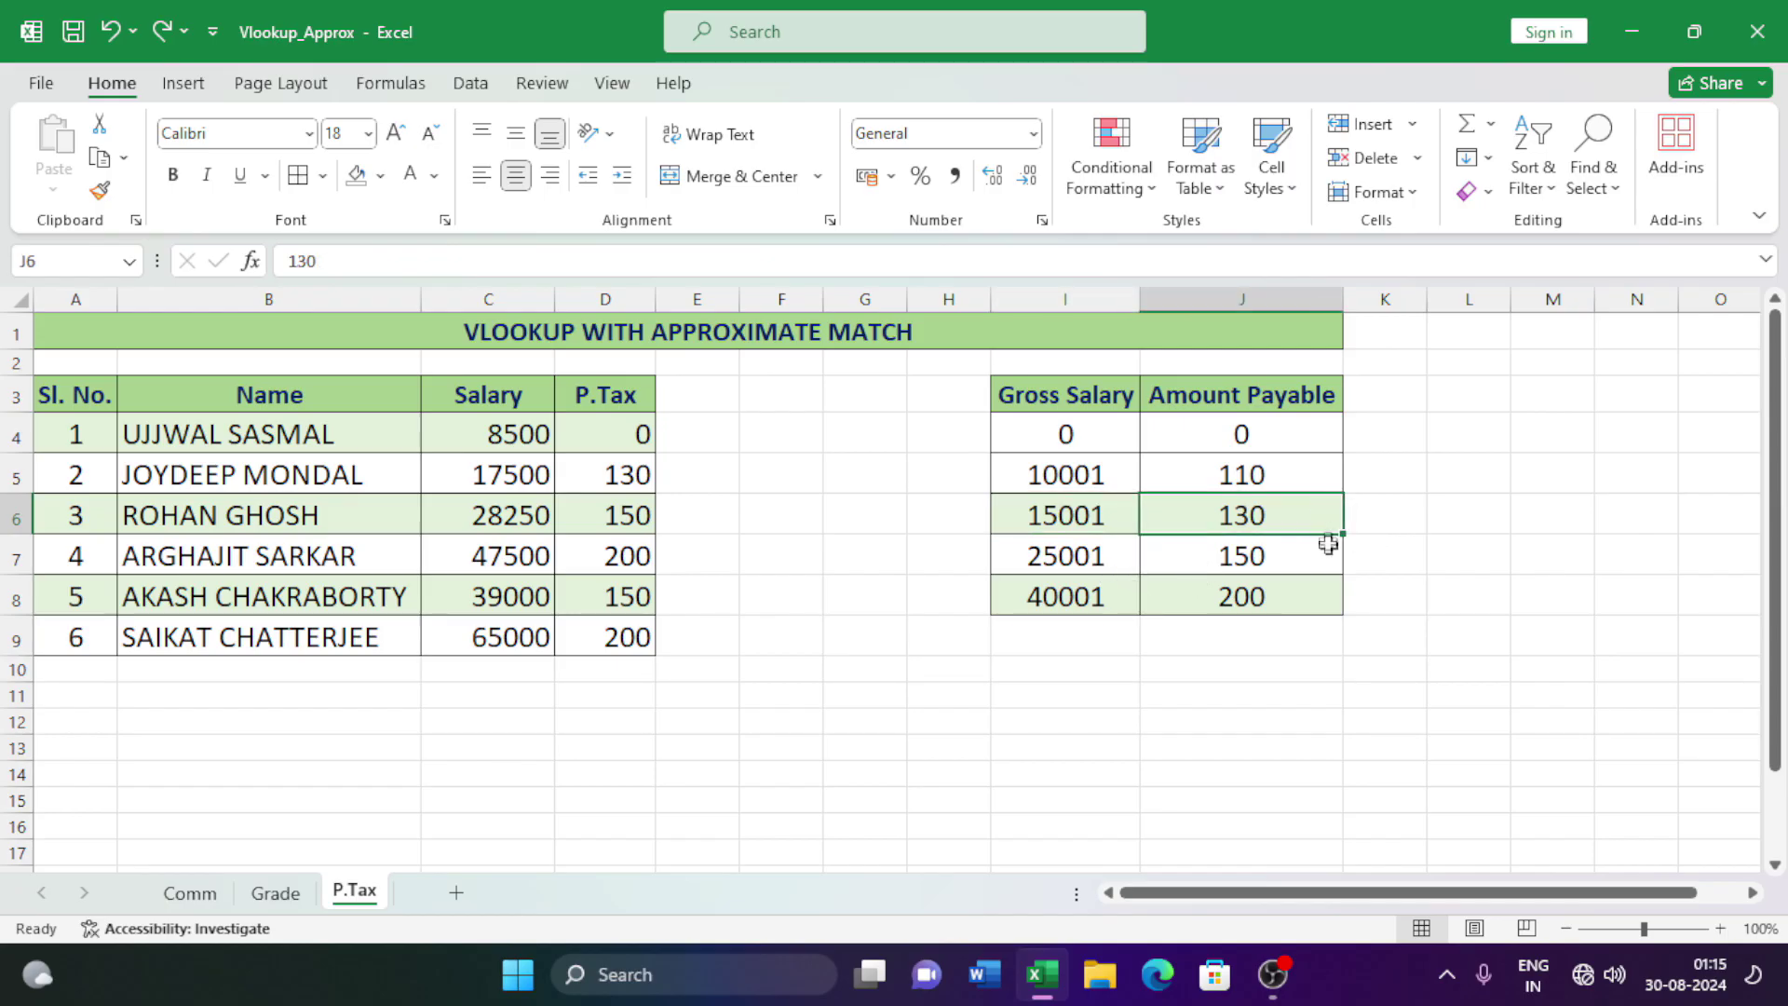
left_click(1101, 576)
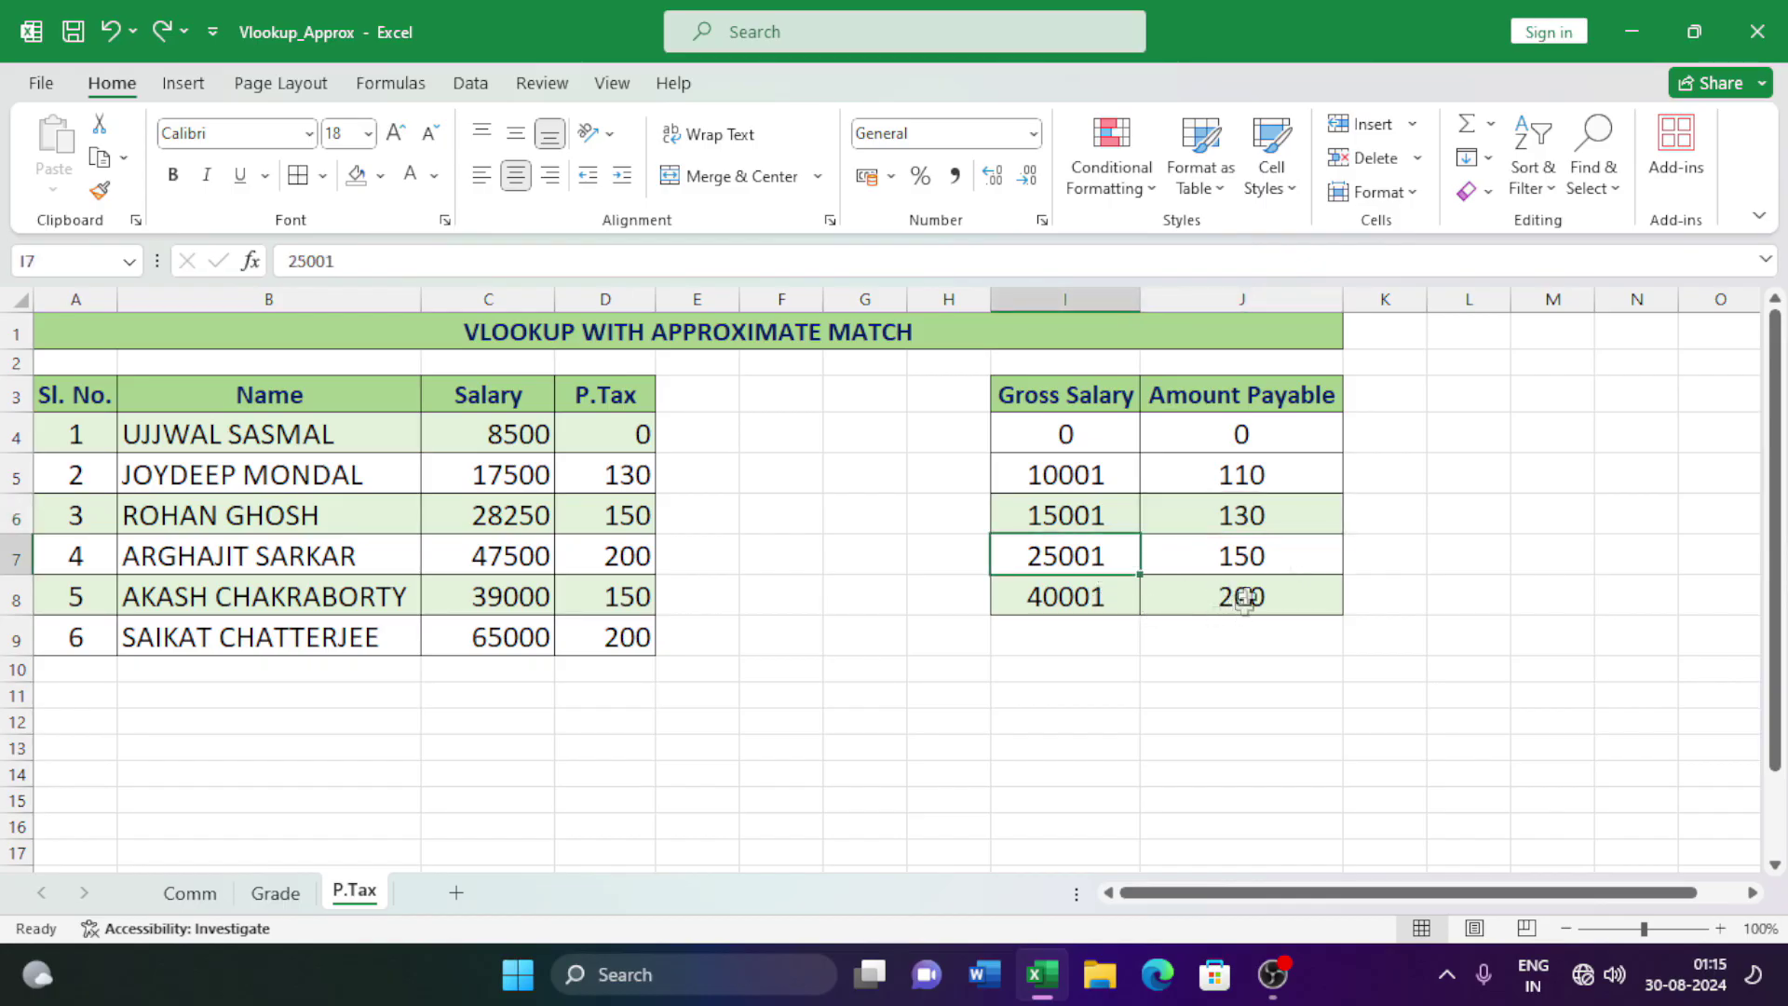
left_click(1275, 559)
left_click(1111, 594)
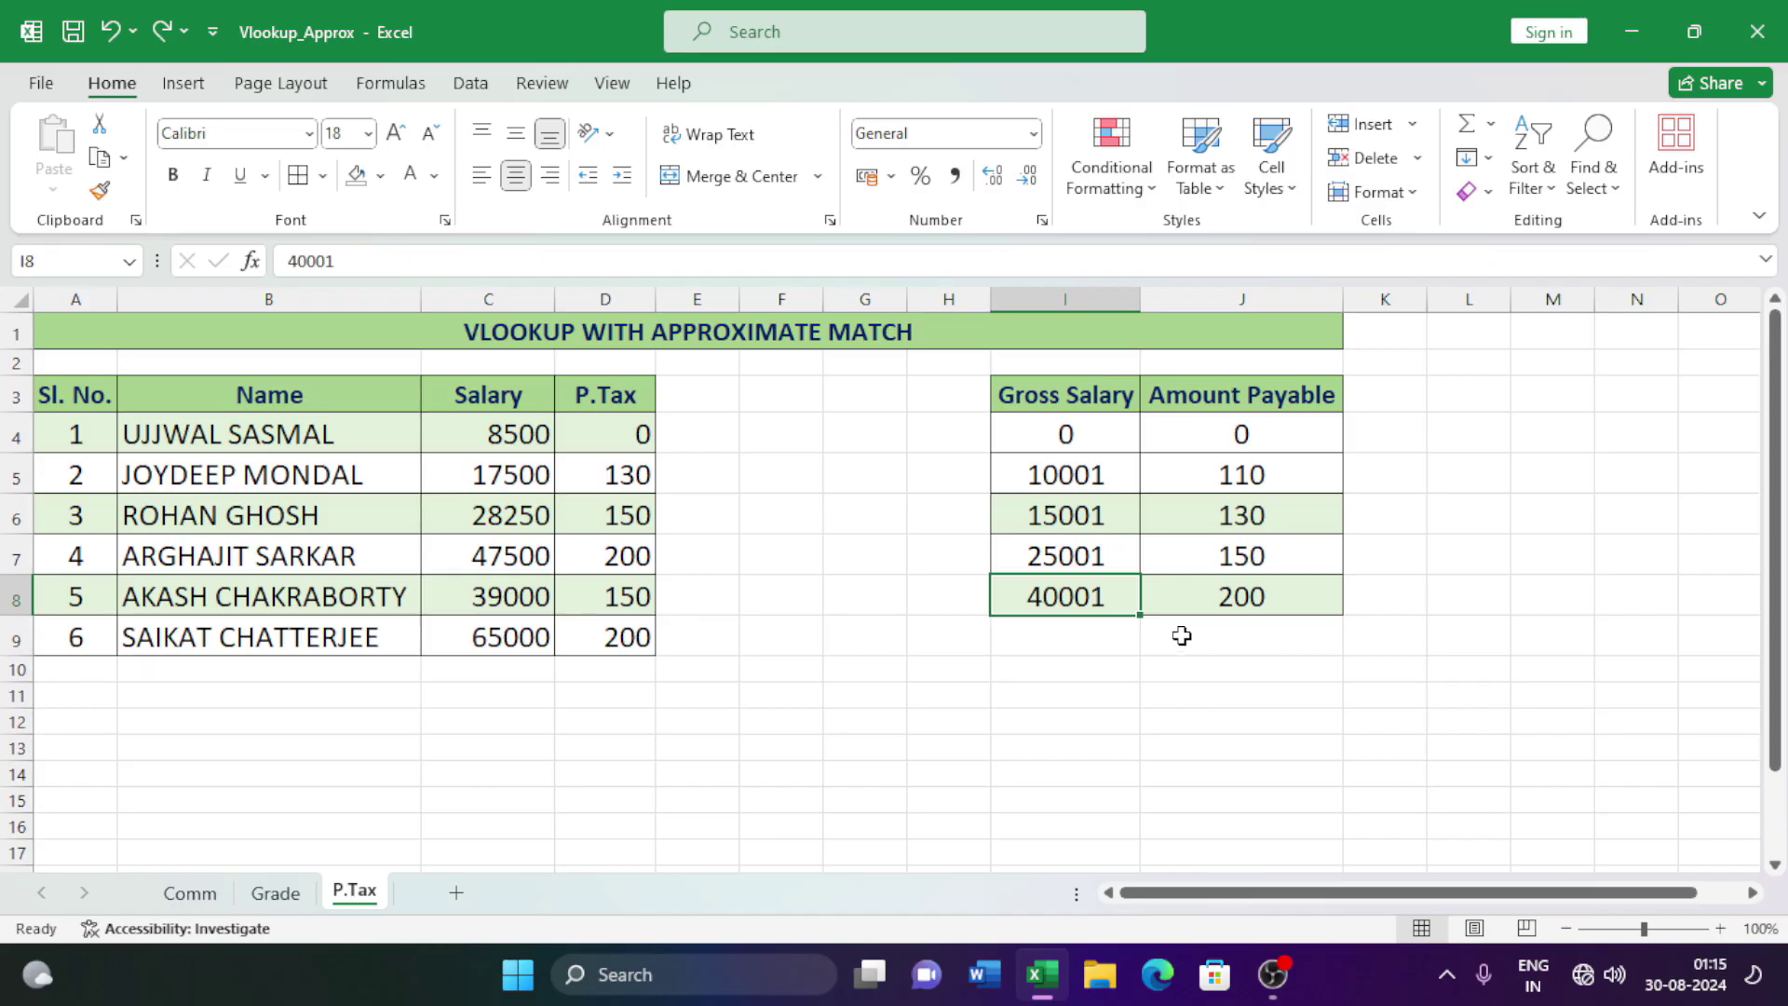
left_click(1304, 598)
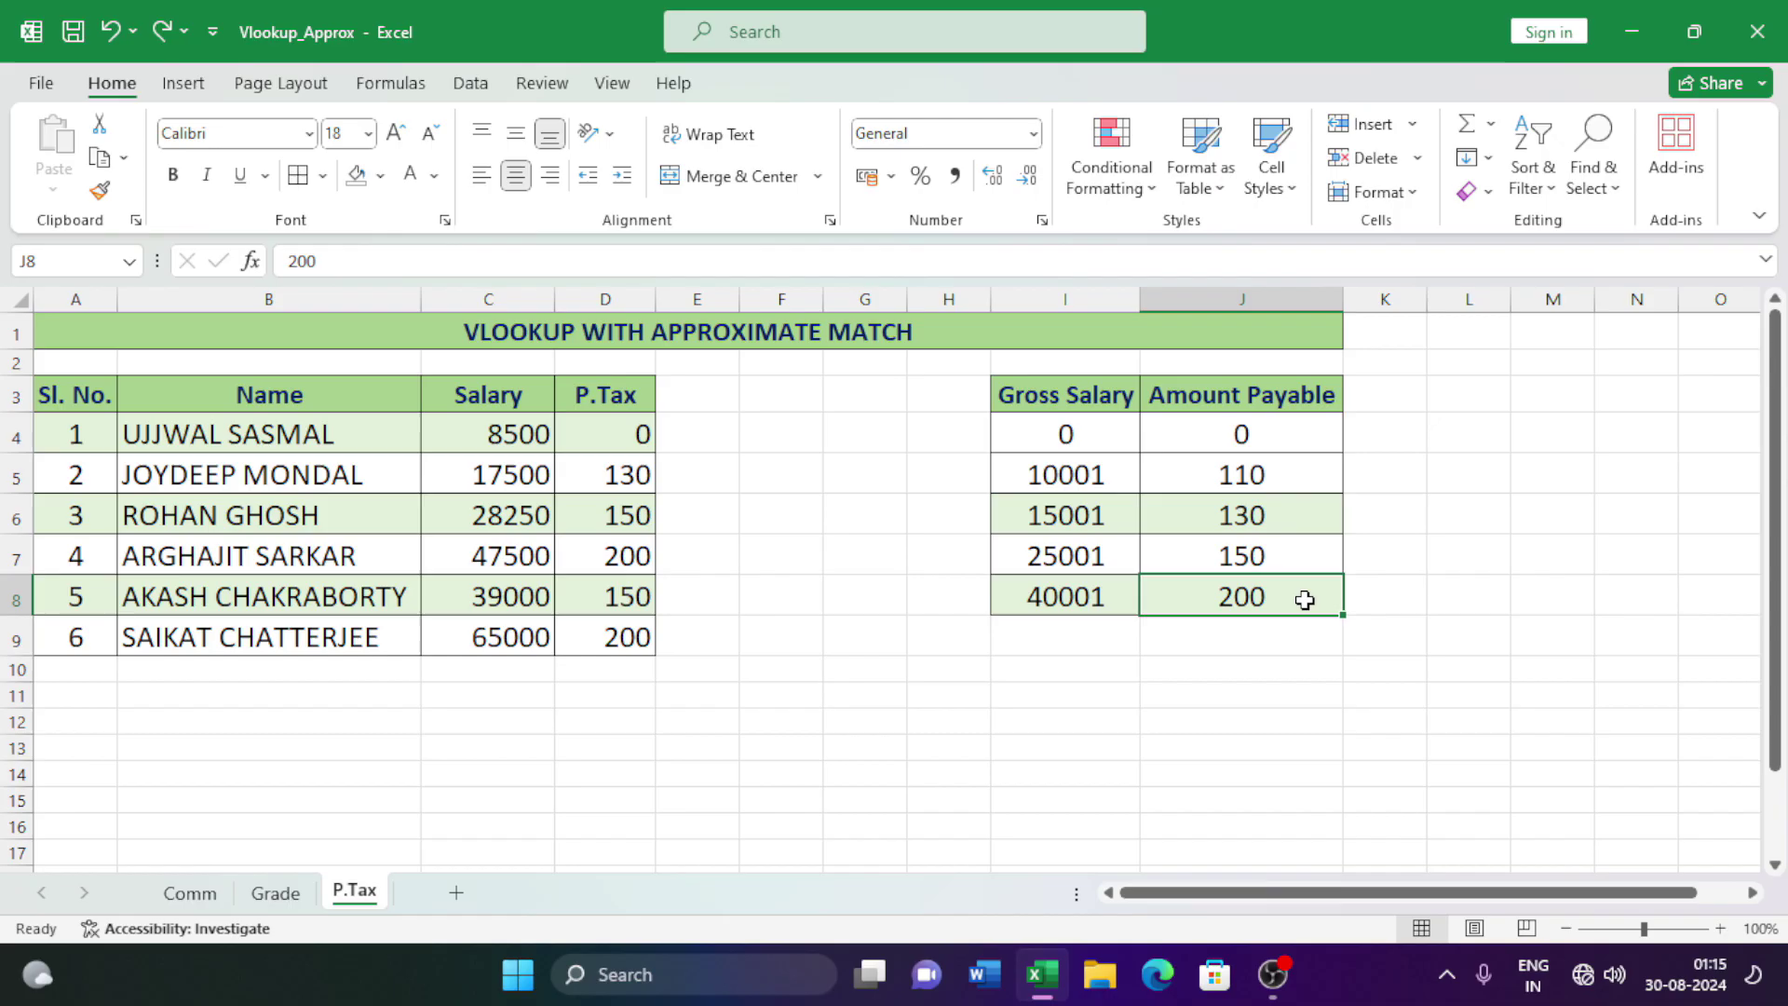
Clear the existing P.Tax values in D4:D9.
left_click_drag(636, 421, 634, 647)
key("Delete")
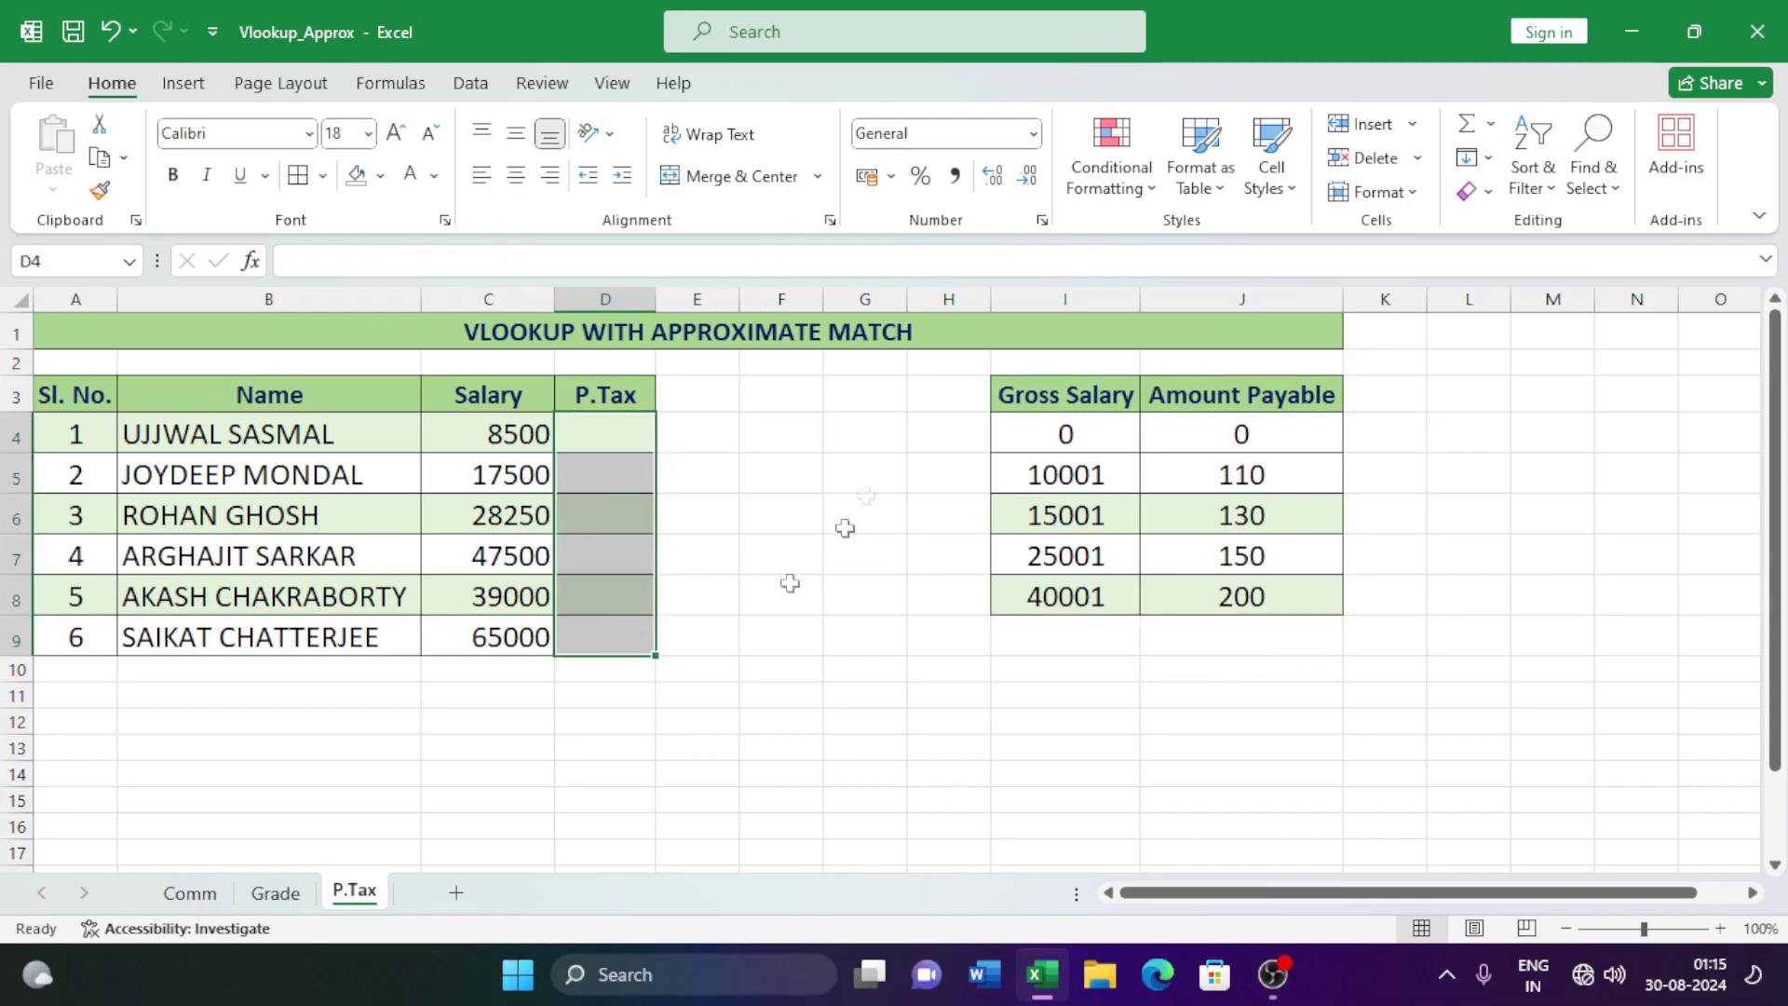
left_click(908, 670)
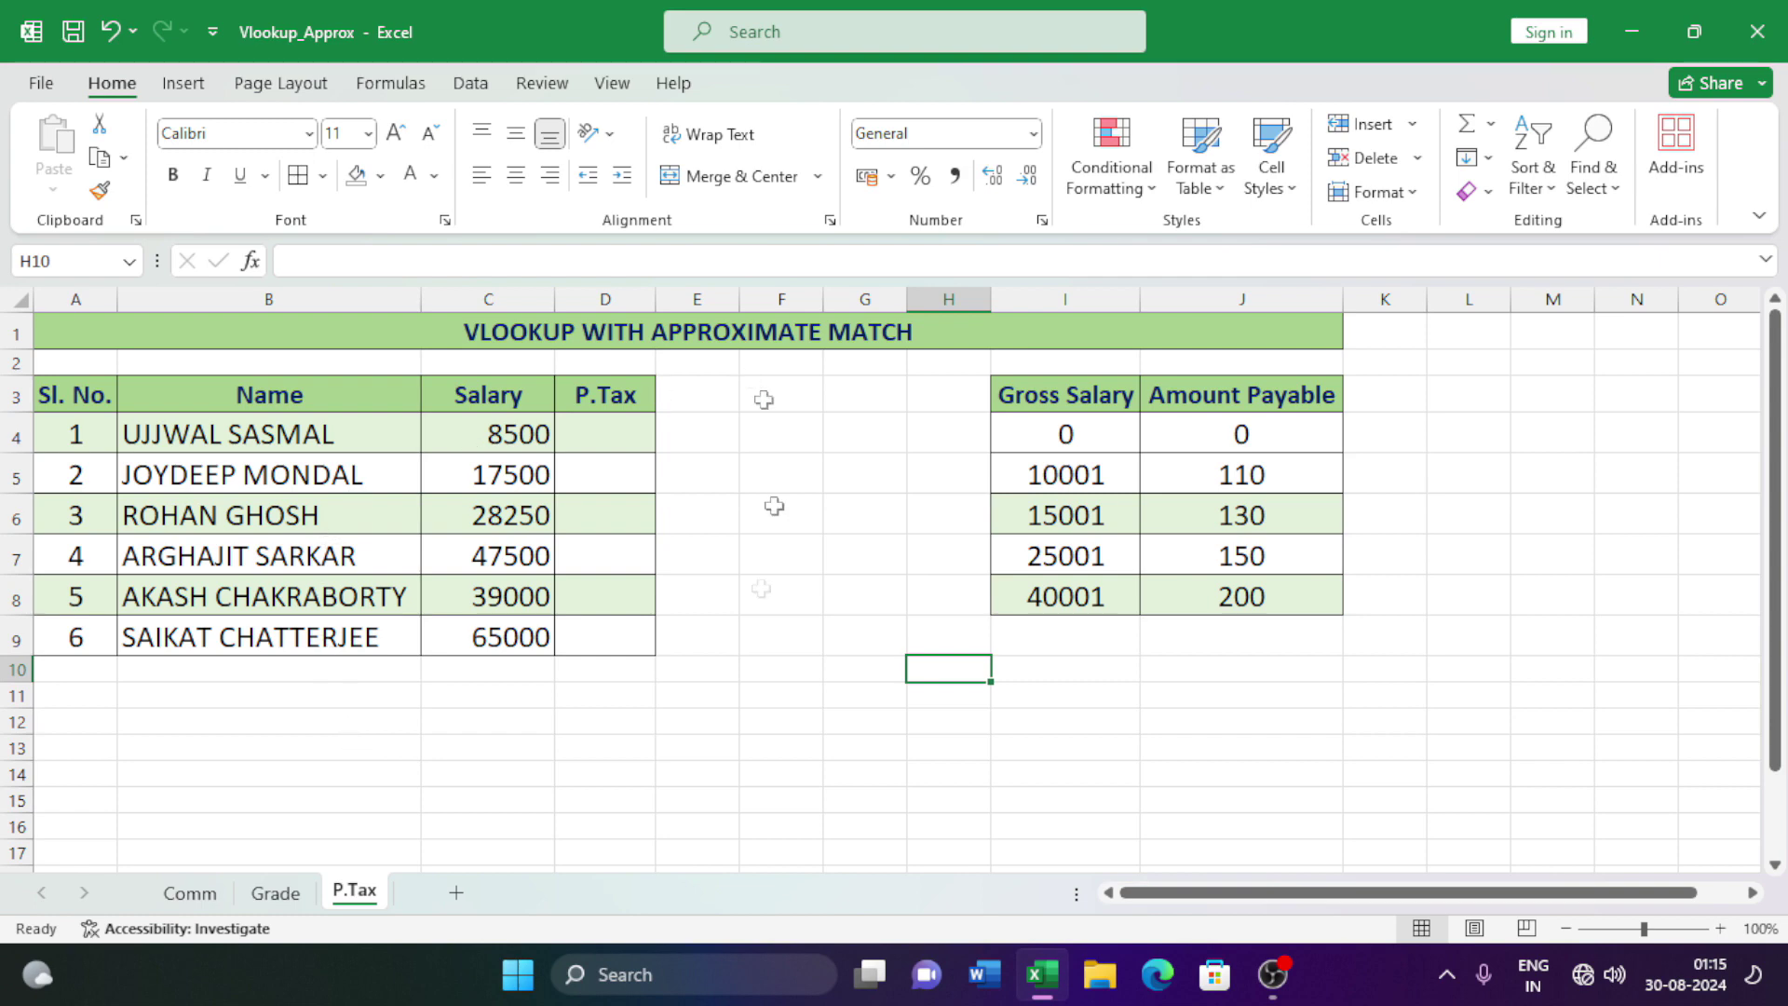
Begin a VLOOKUP formula in D4 with salary C4 as the lookup value and the absolute range $I$4:$J$8 as the table array.
left_click(612, 447)
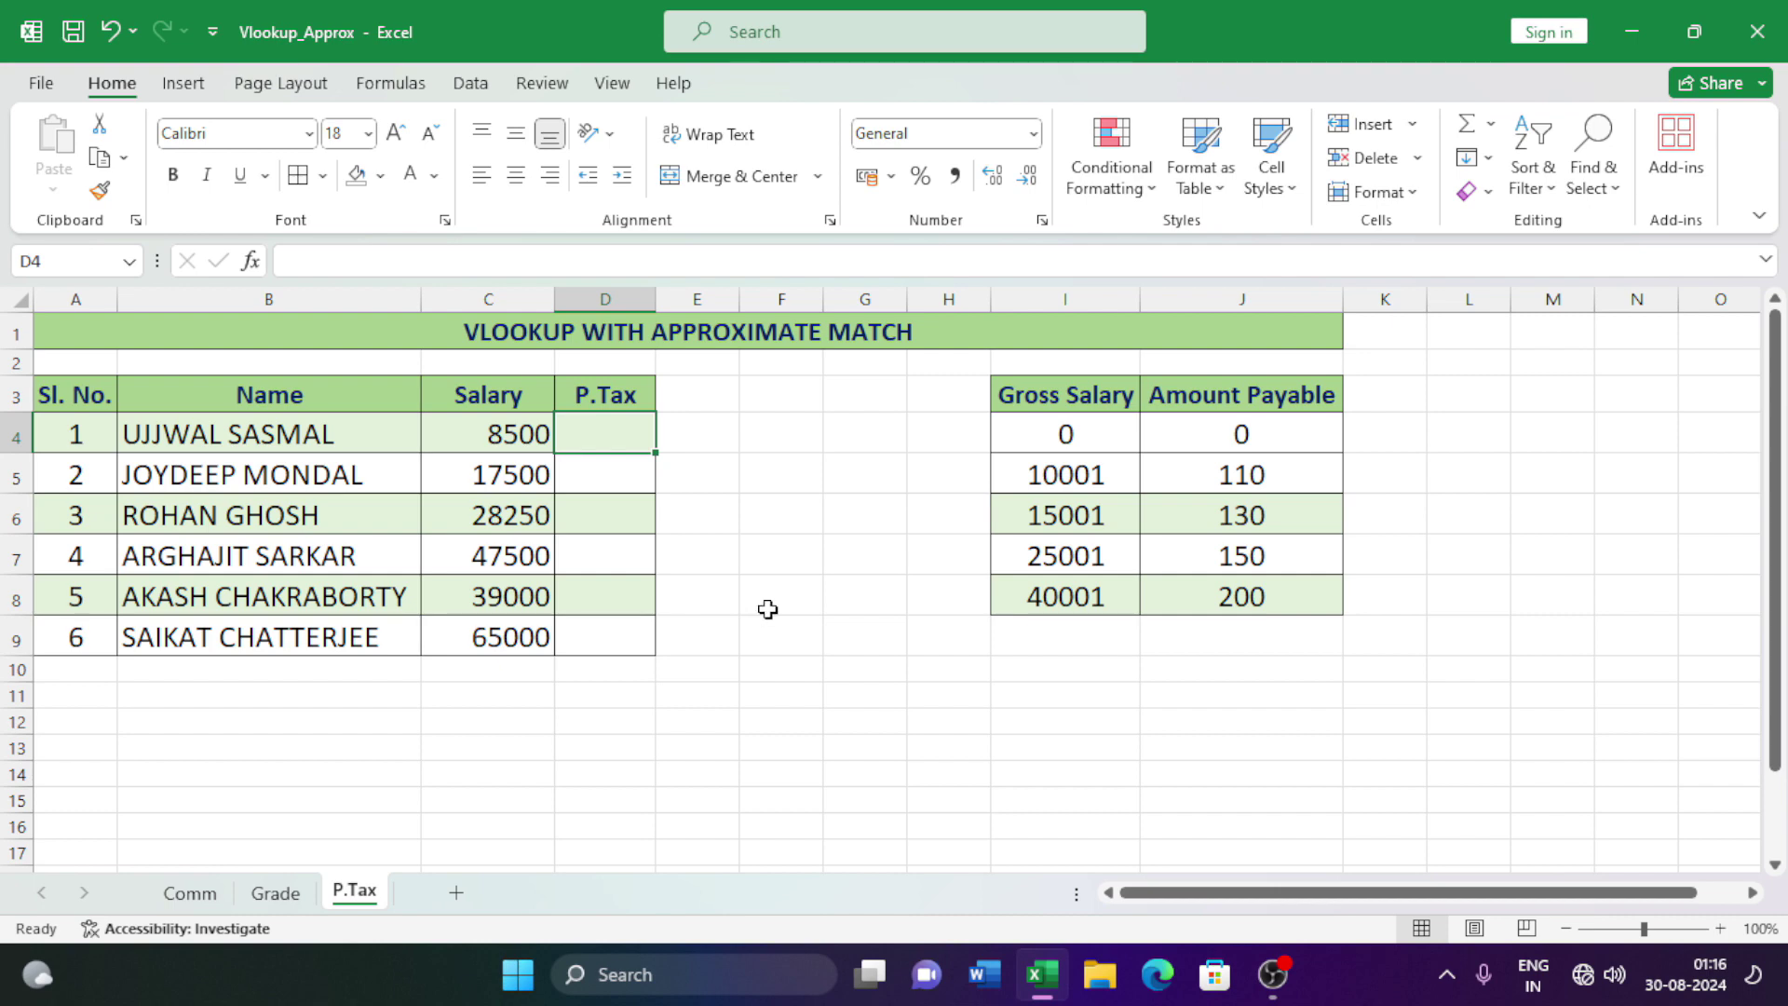
type("=VLOOK")
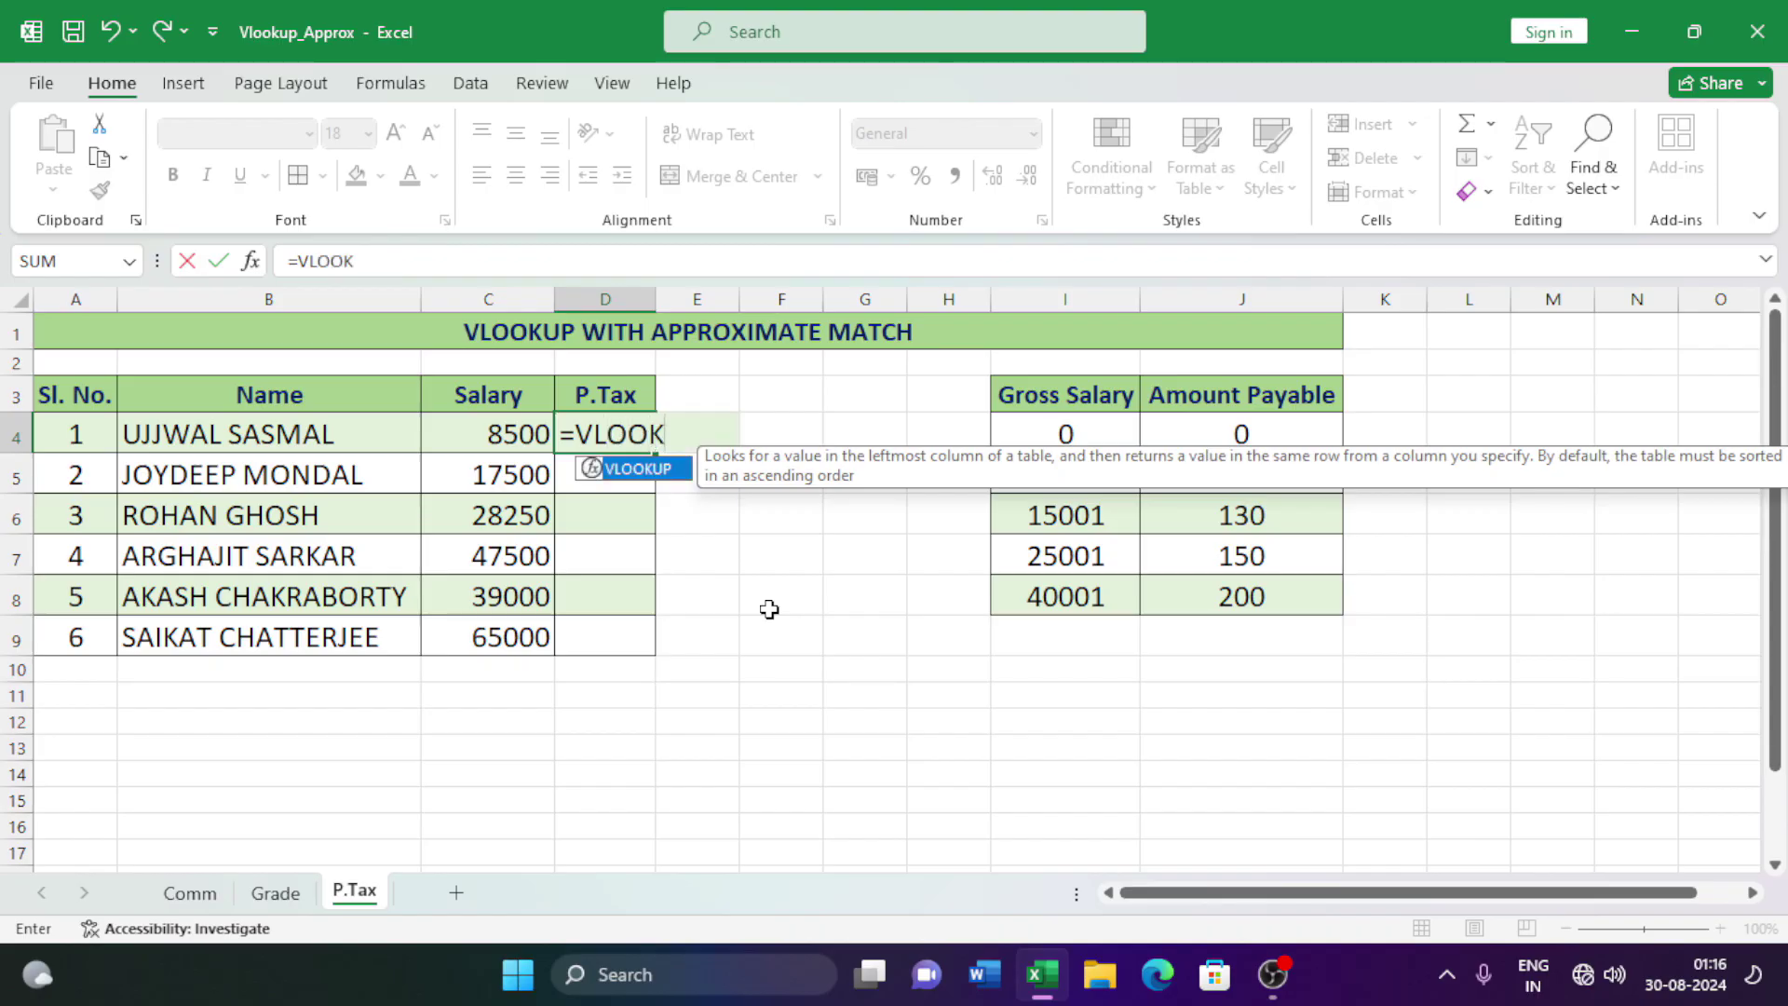
key("Tab")
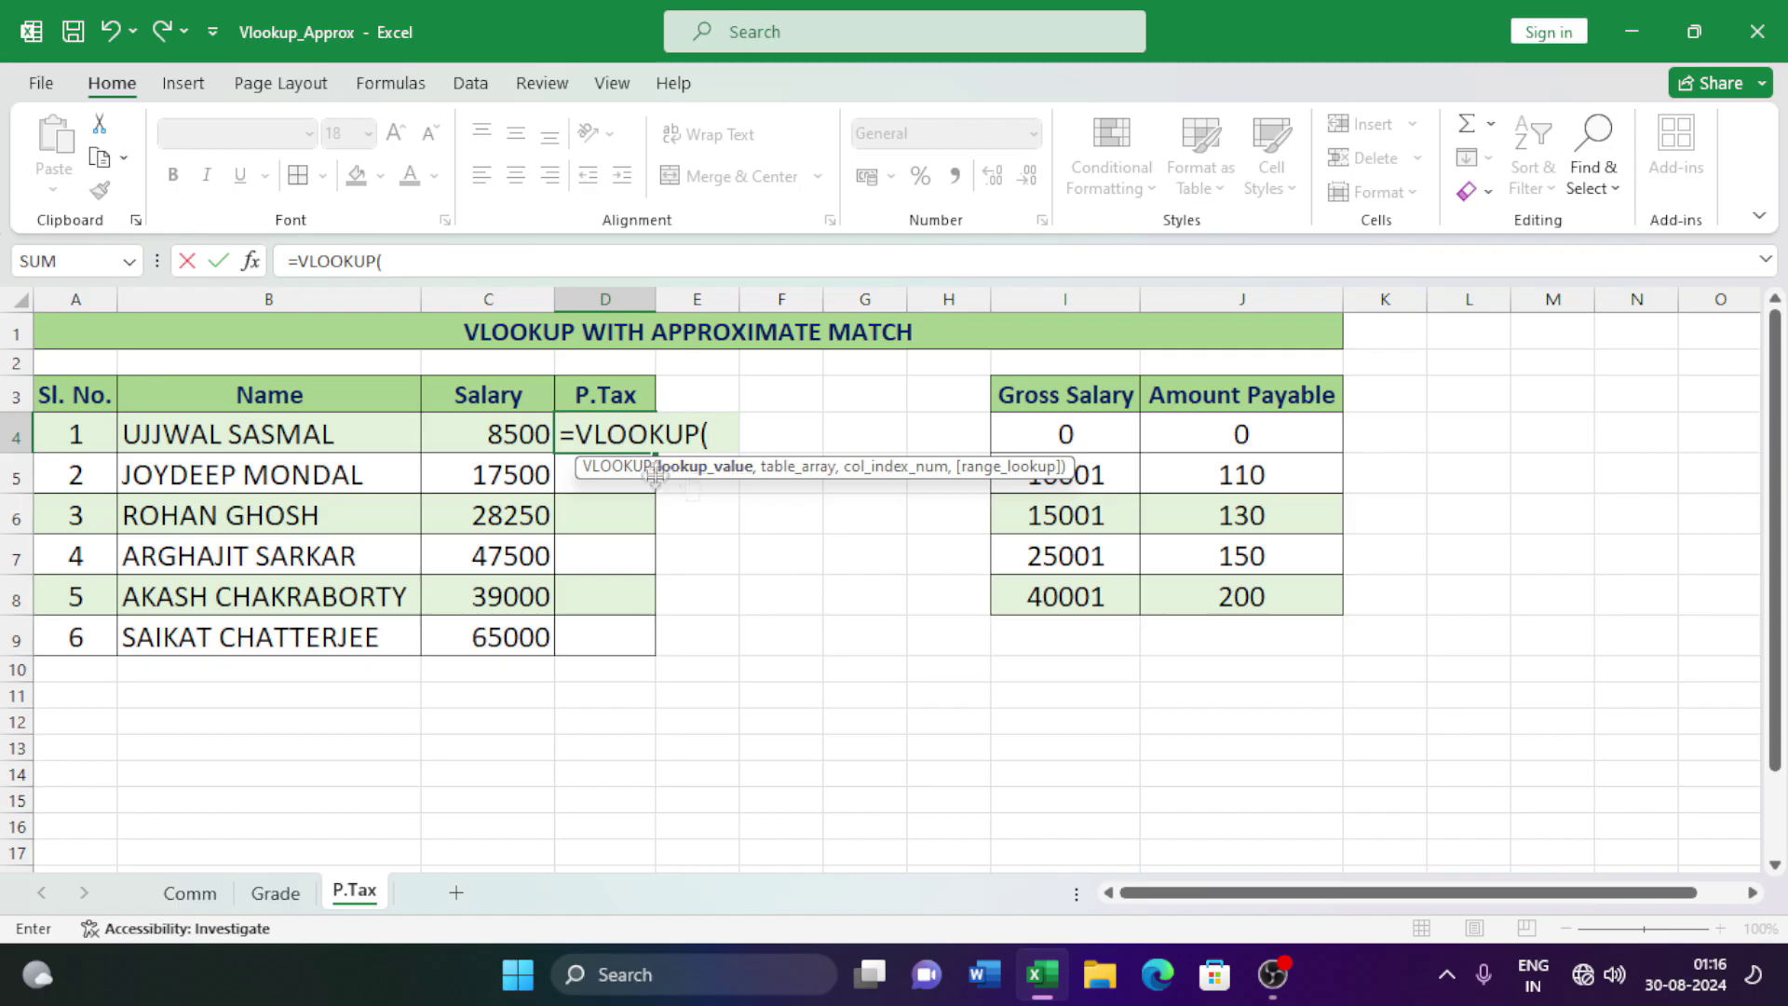
key("Left")
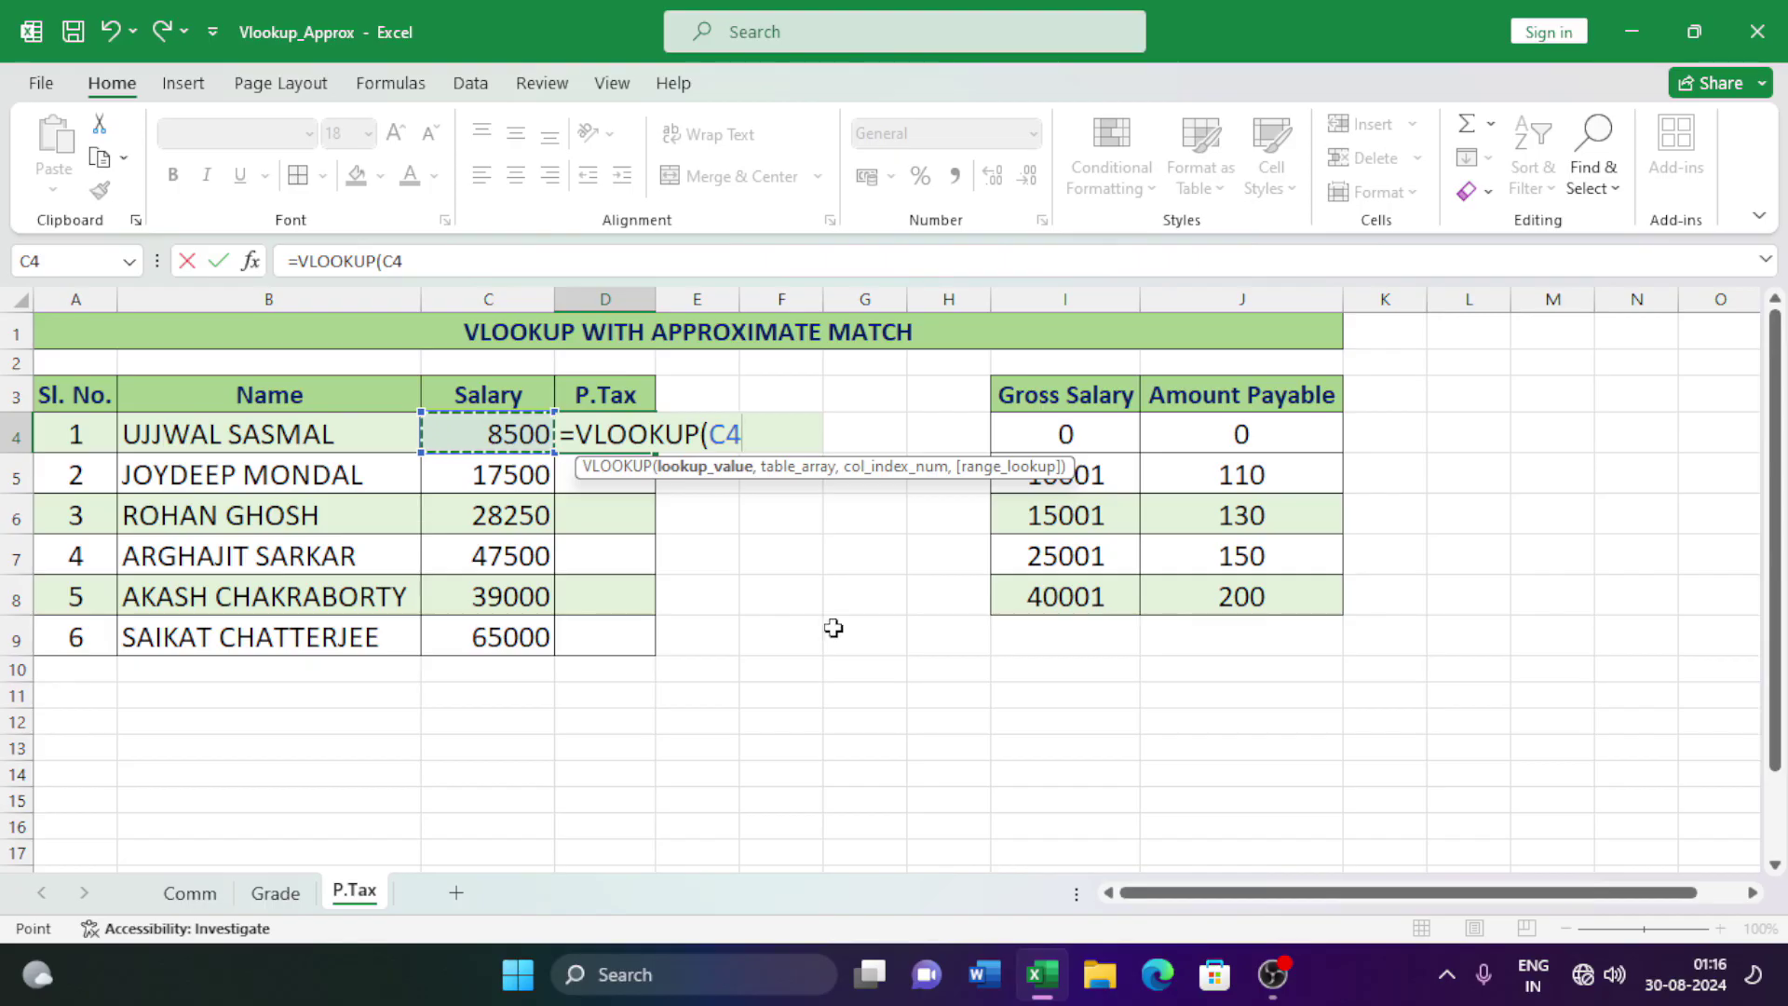
type(",")
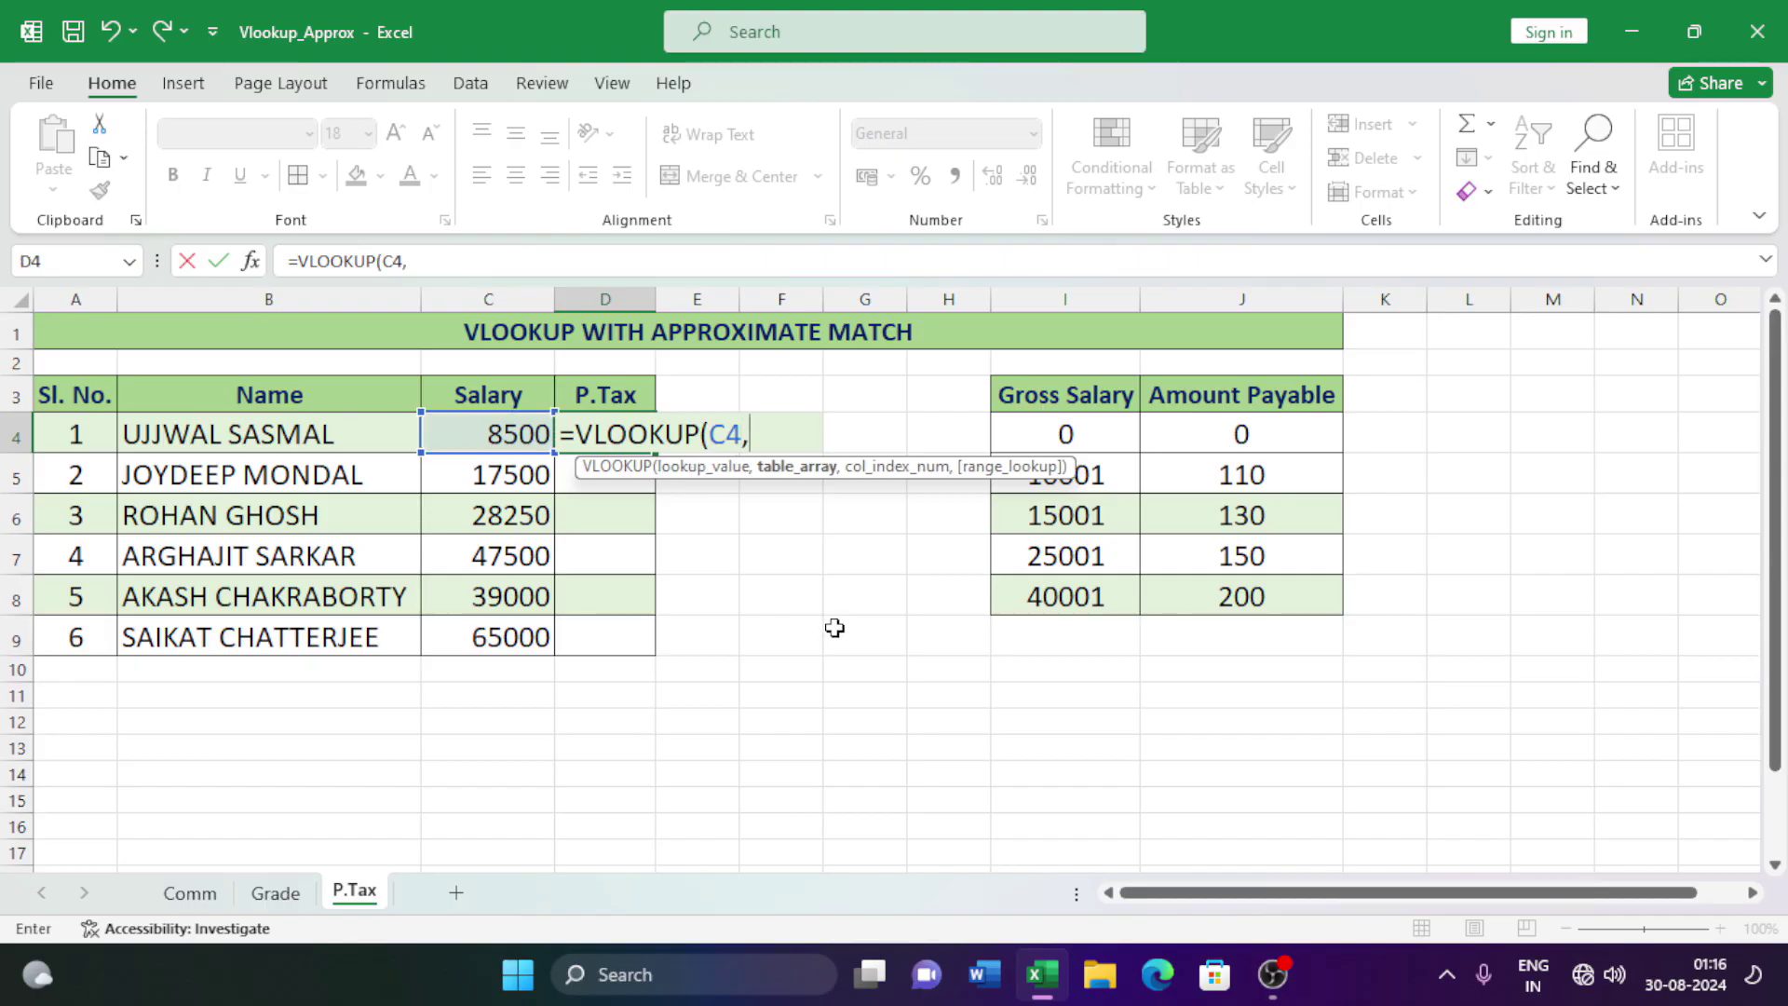
left_click_drag(1061, 436, 1250, 596)
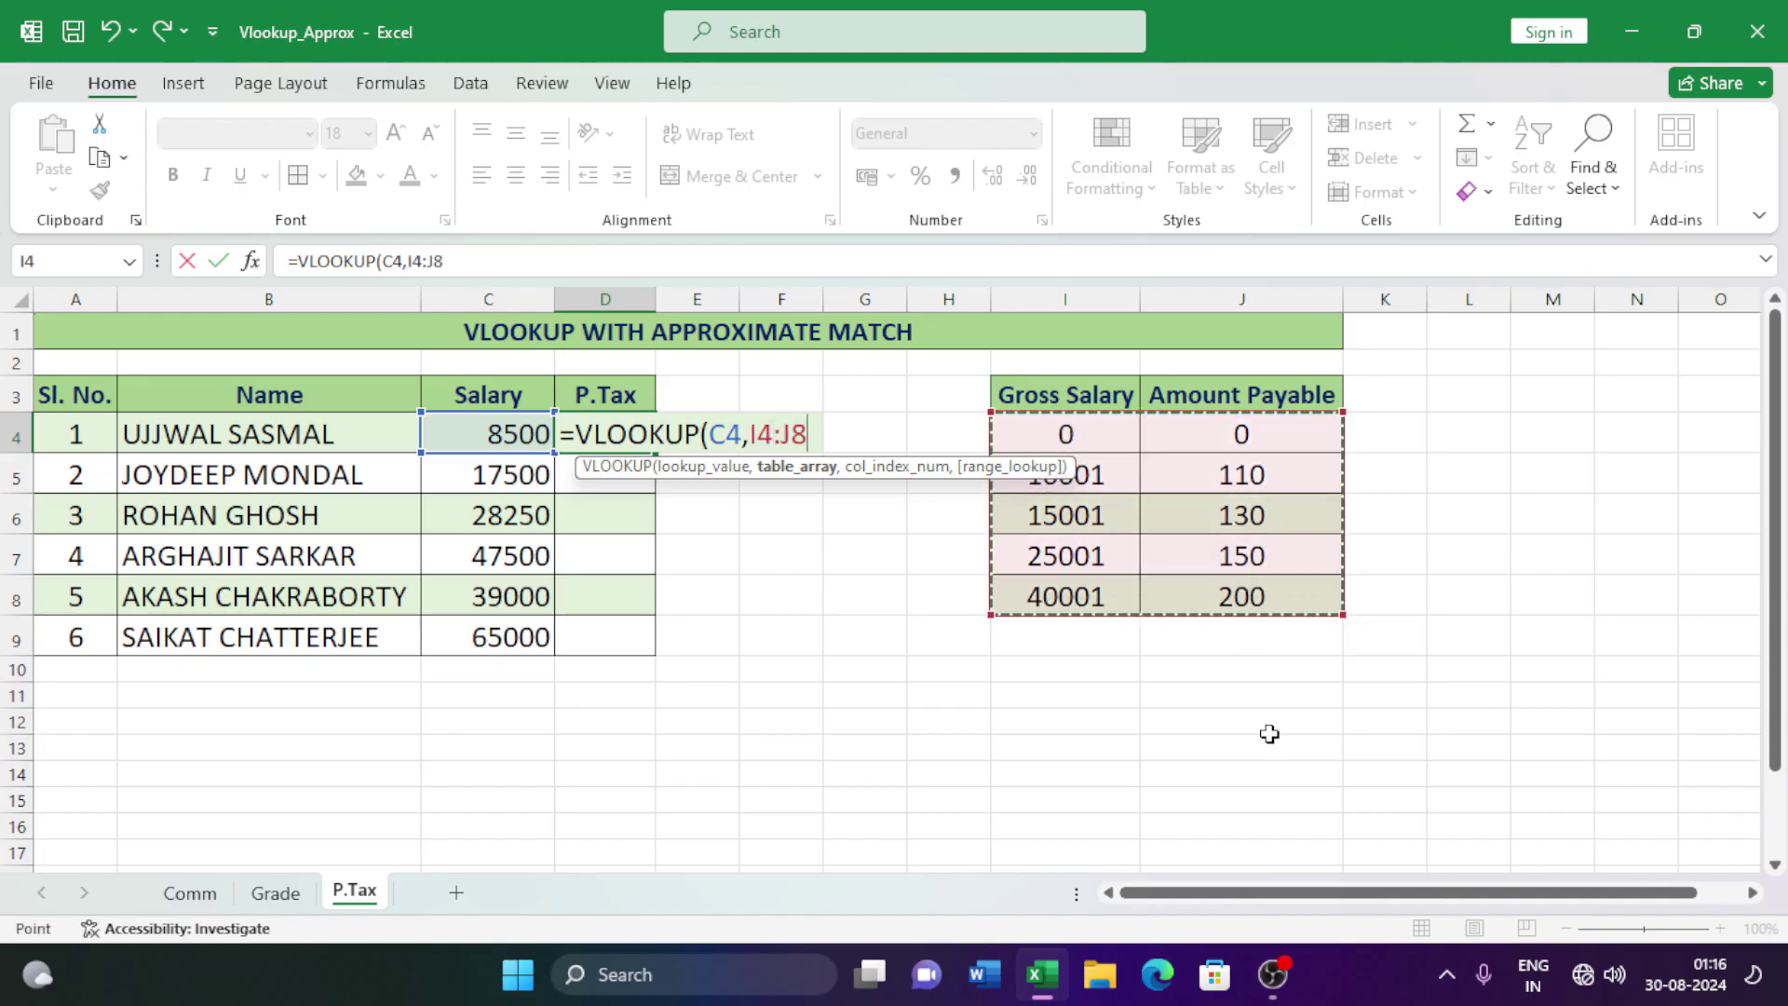
key("F4")
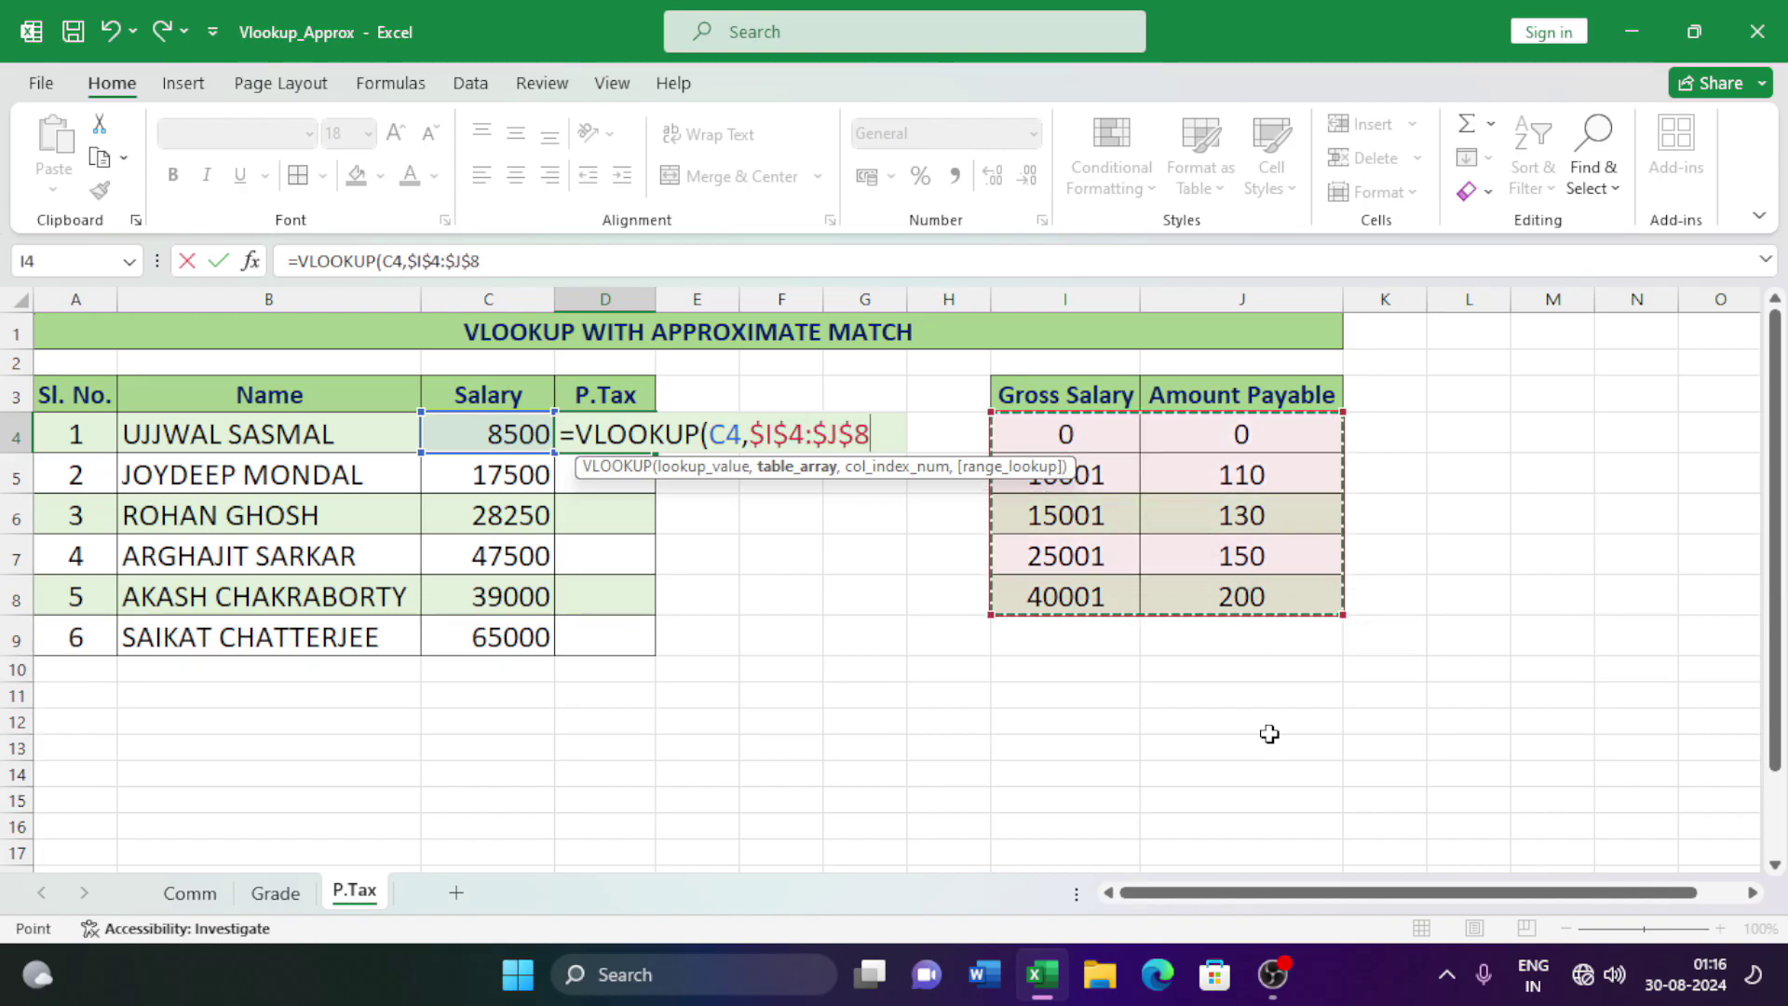
Complete the D4 formula with column index 2 and TRUE for approximate match, giving =VLOOKUP(C4,$I$4:$J$8,2,TRUE).
type(",")
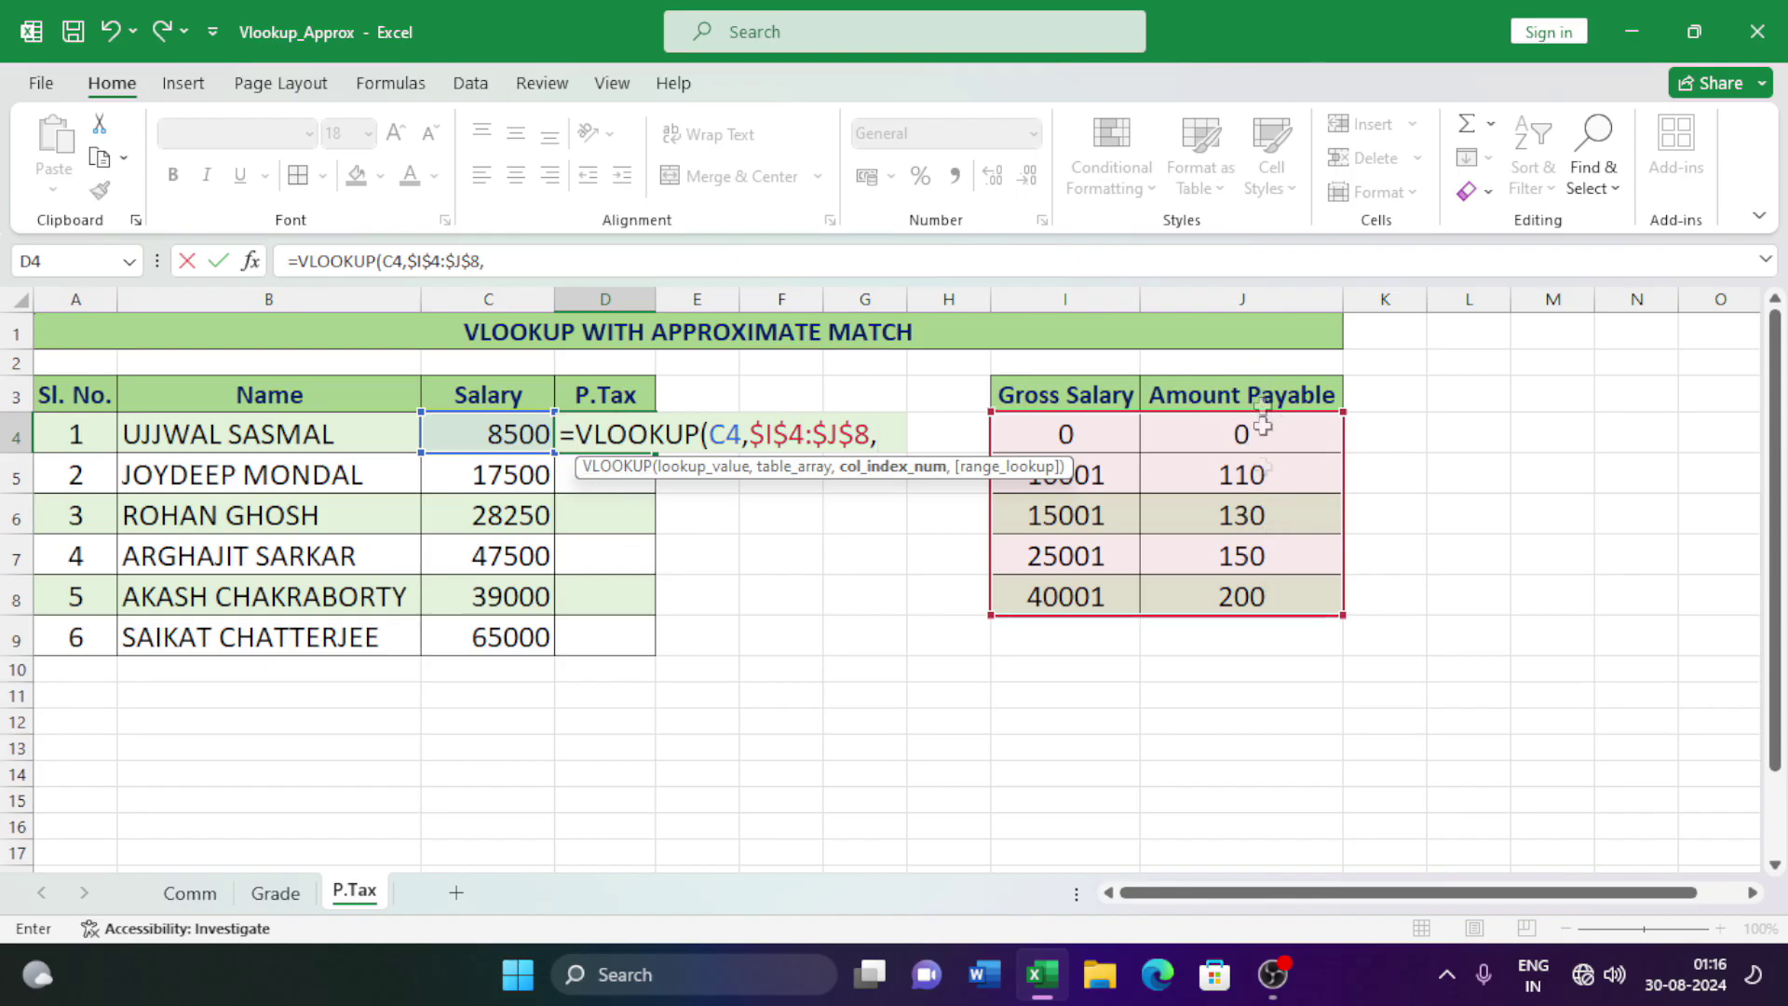
type("2")
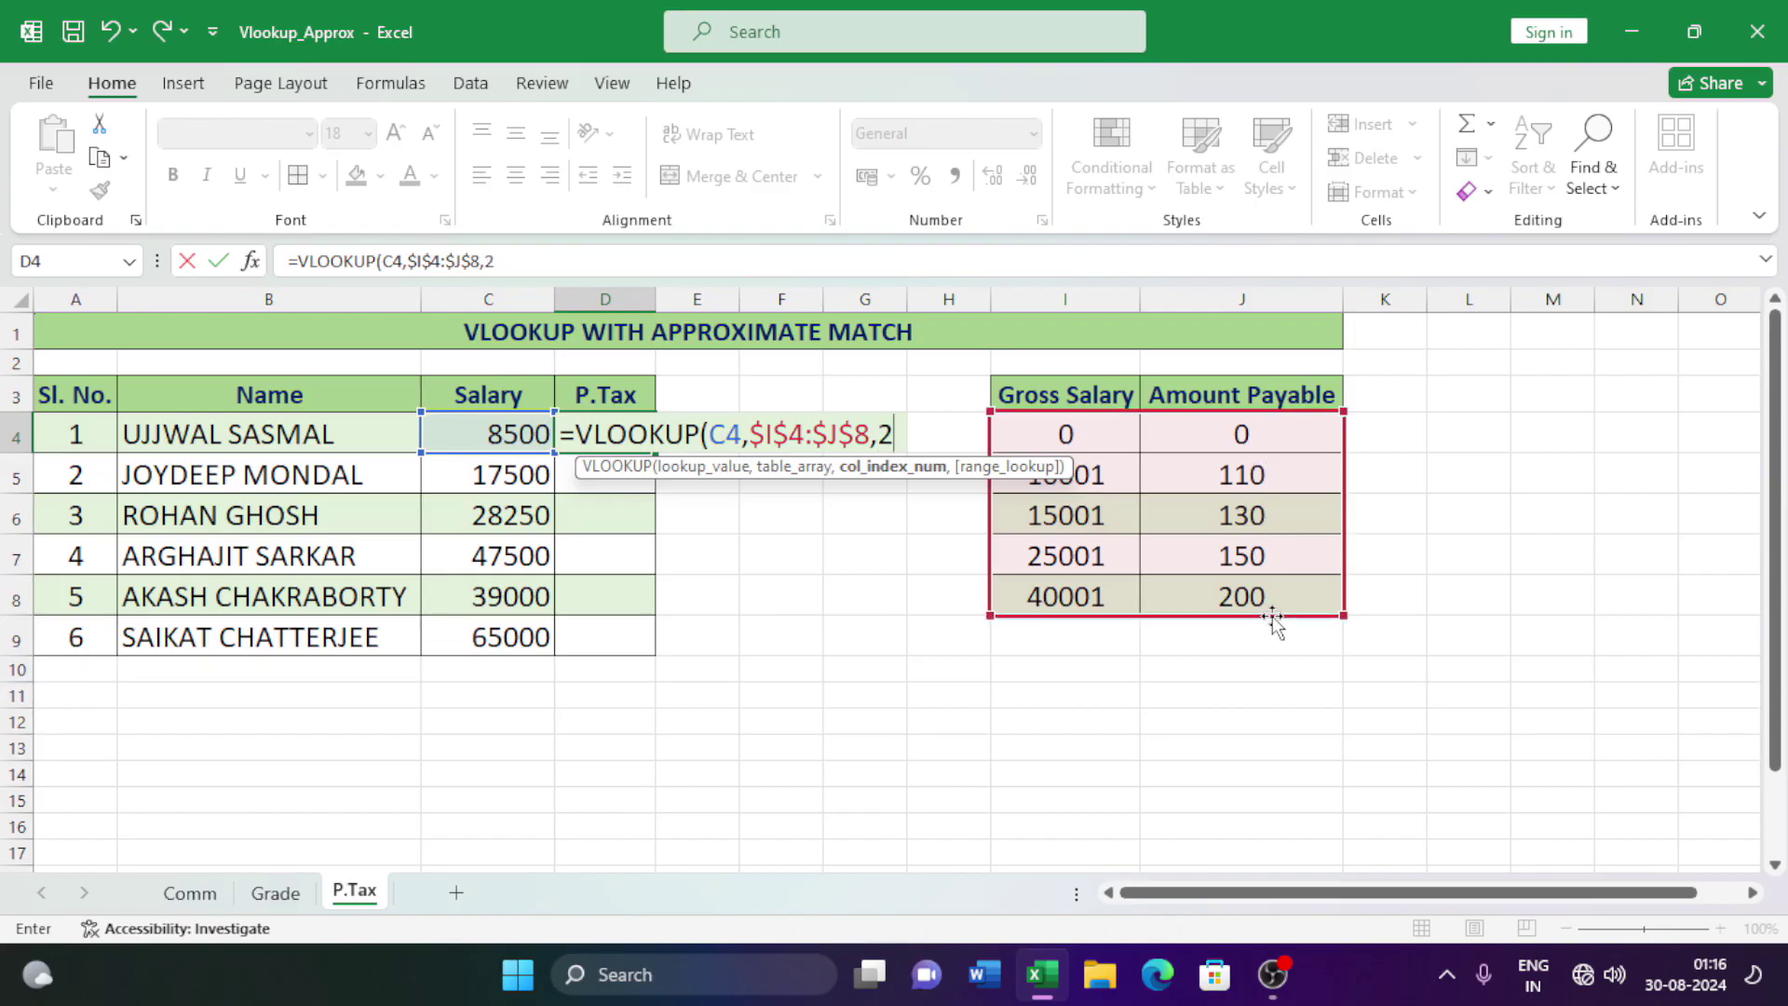
type(",")
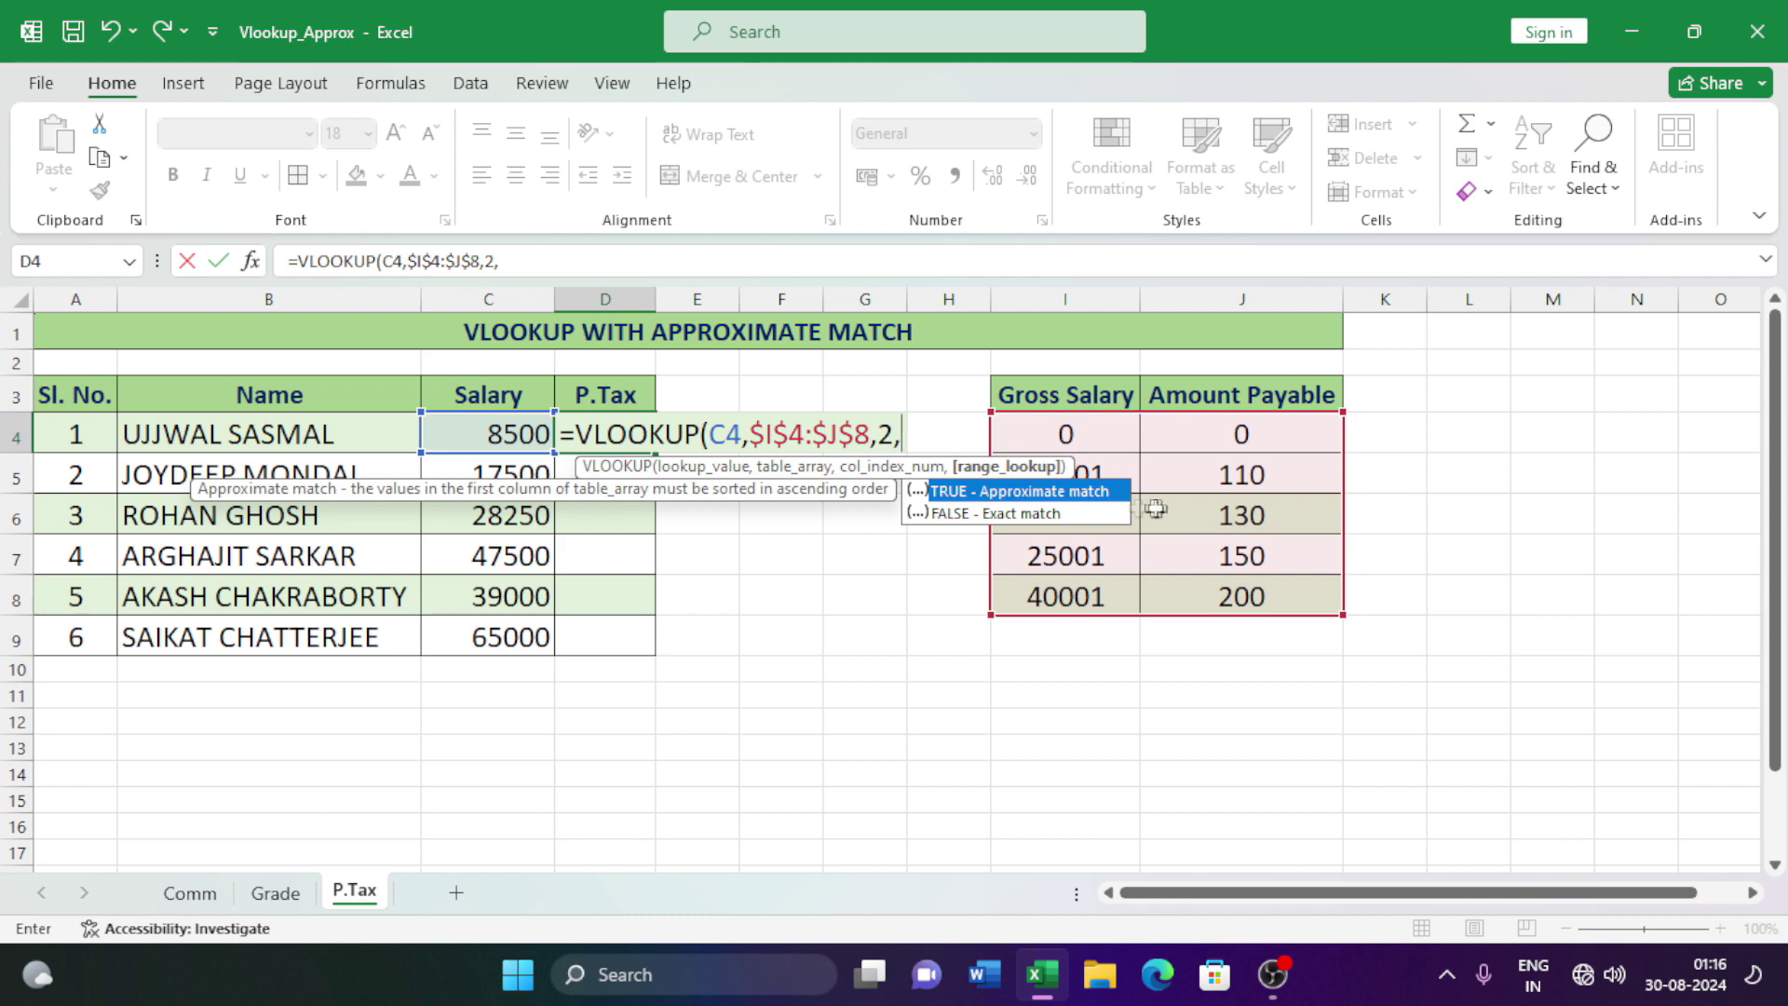
double_click(959, 493)
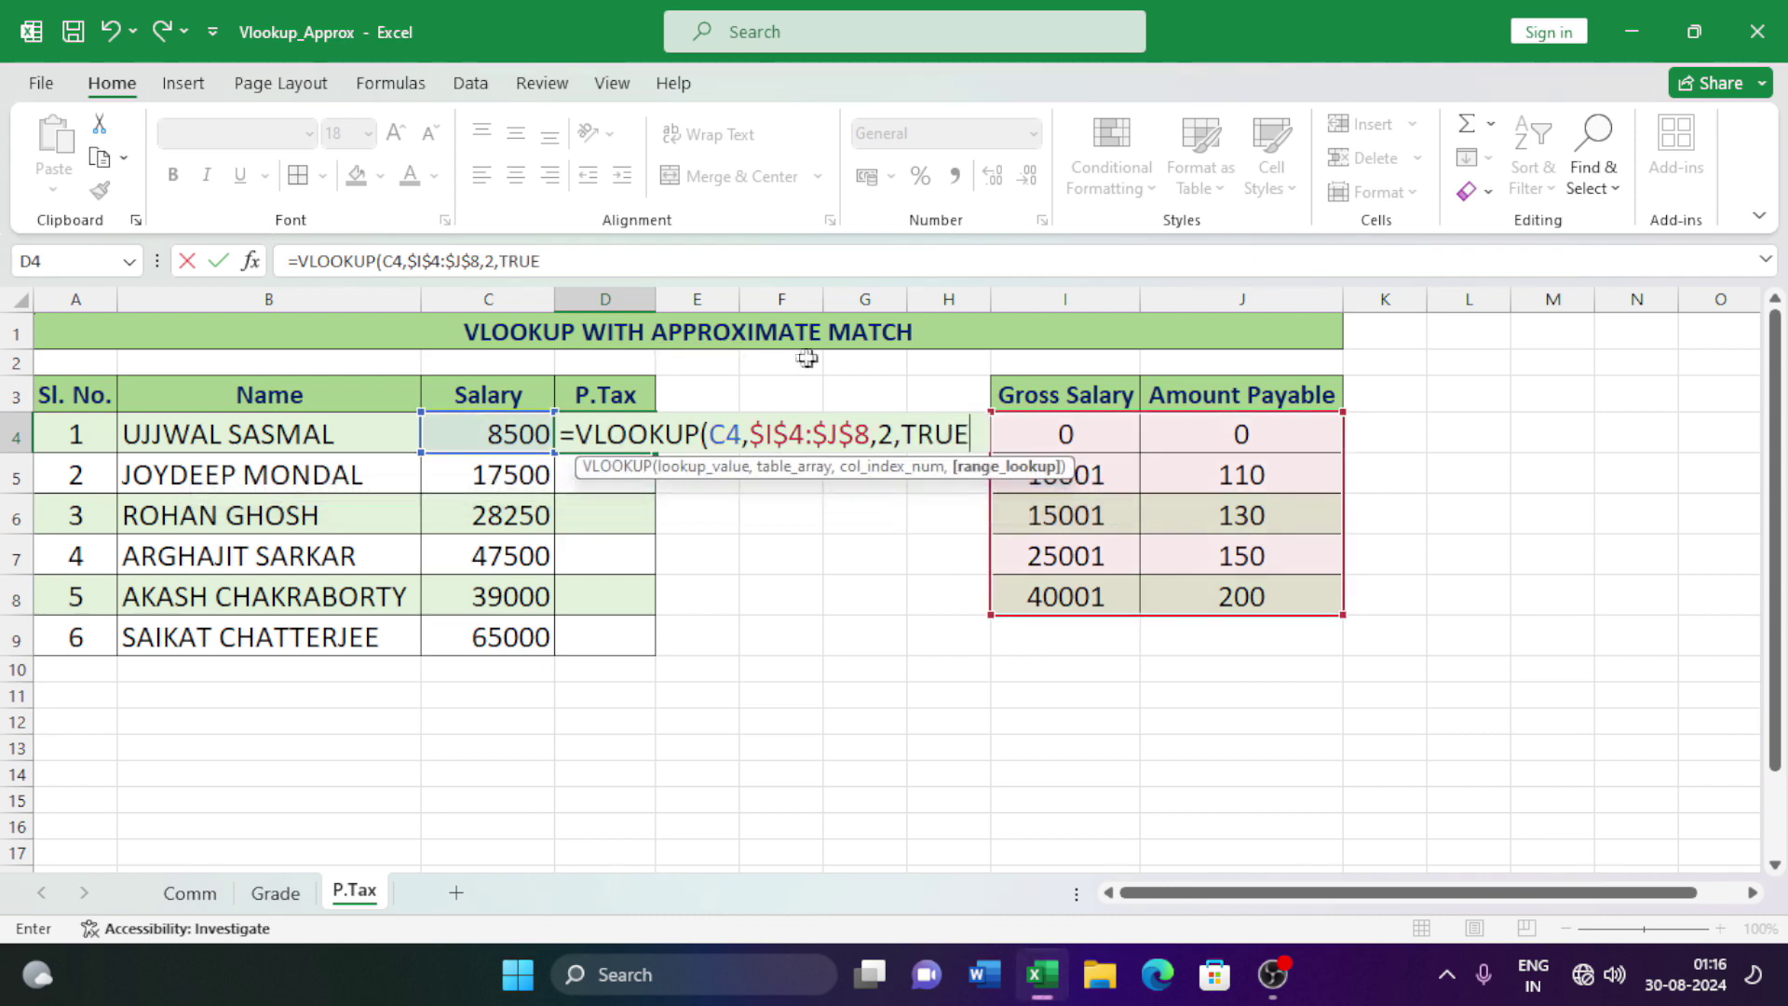
type(")")
key("Return")
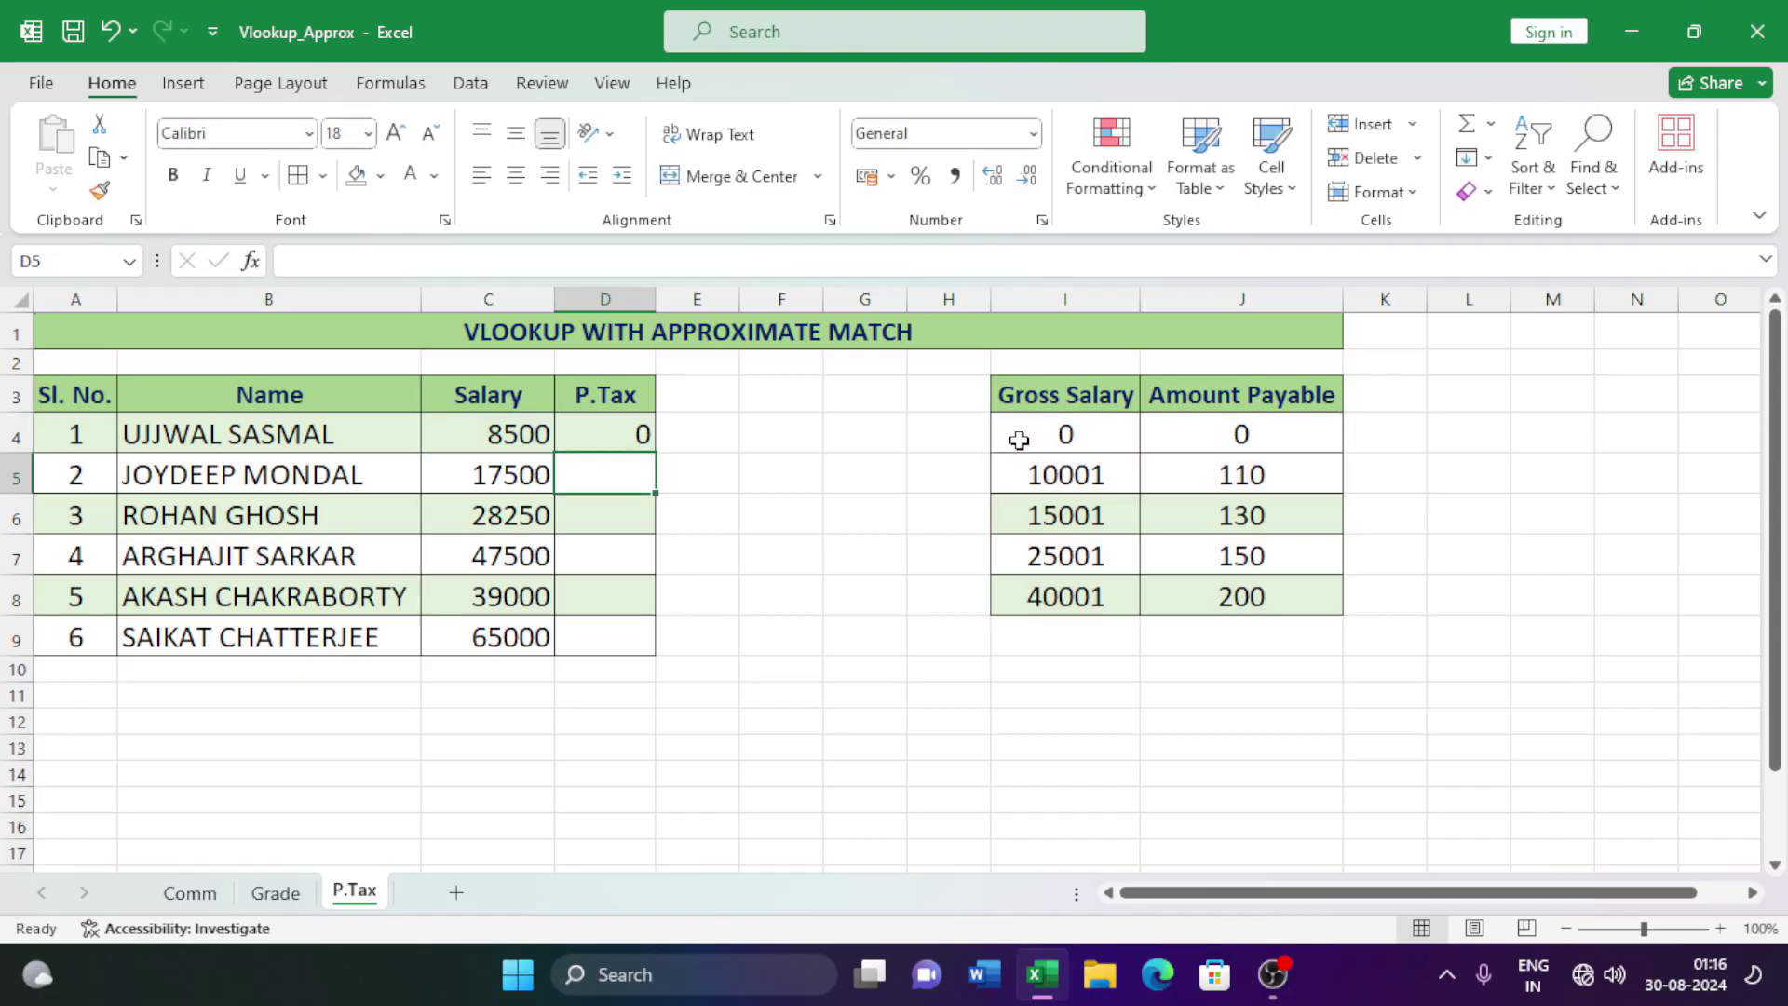
Check D4 against the first Amount Payable entry in J4 and fill the P.Tax formula down through D9.
left_click(647, 440)
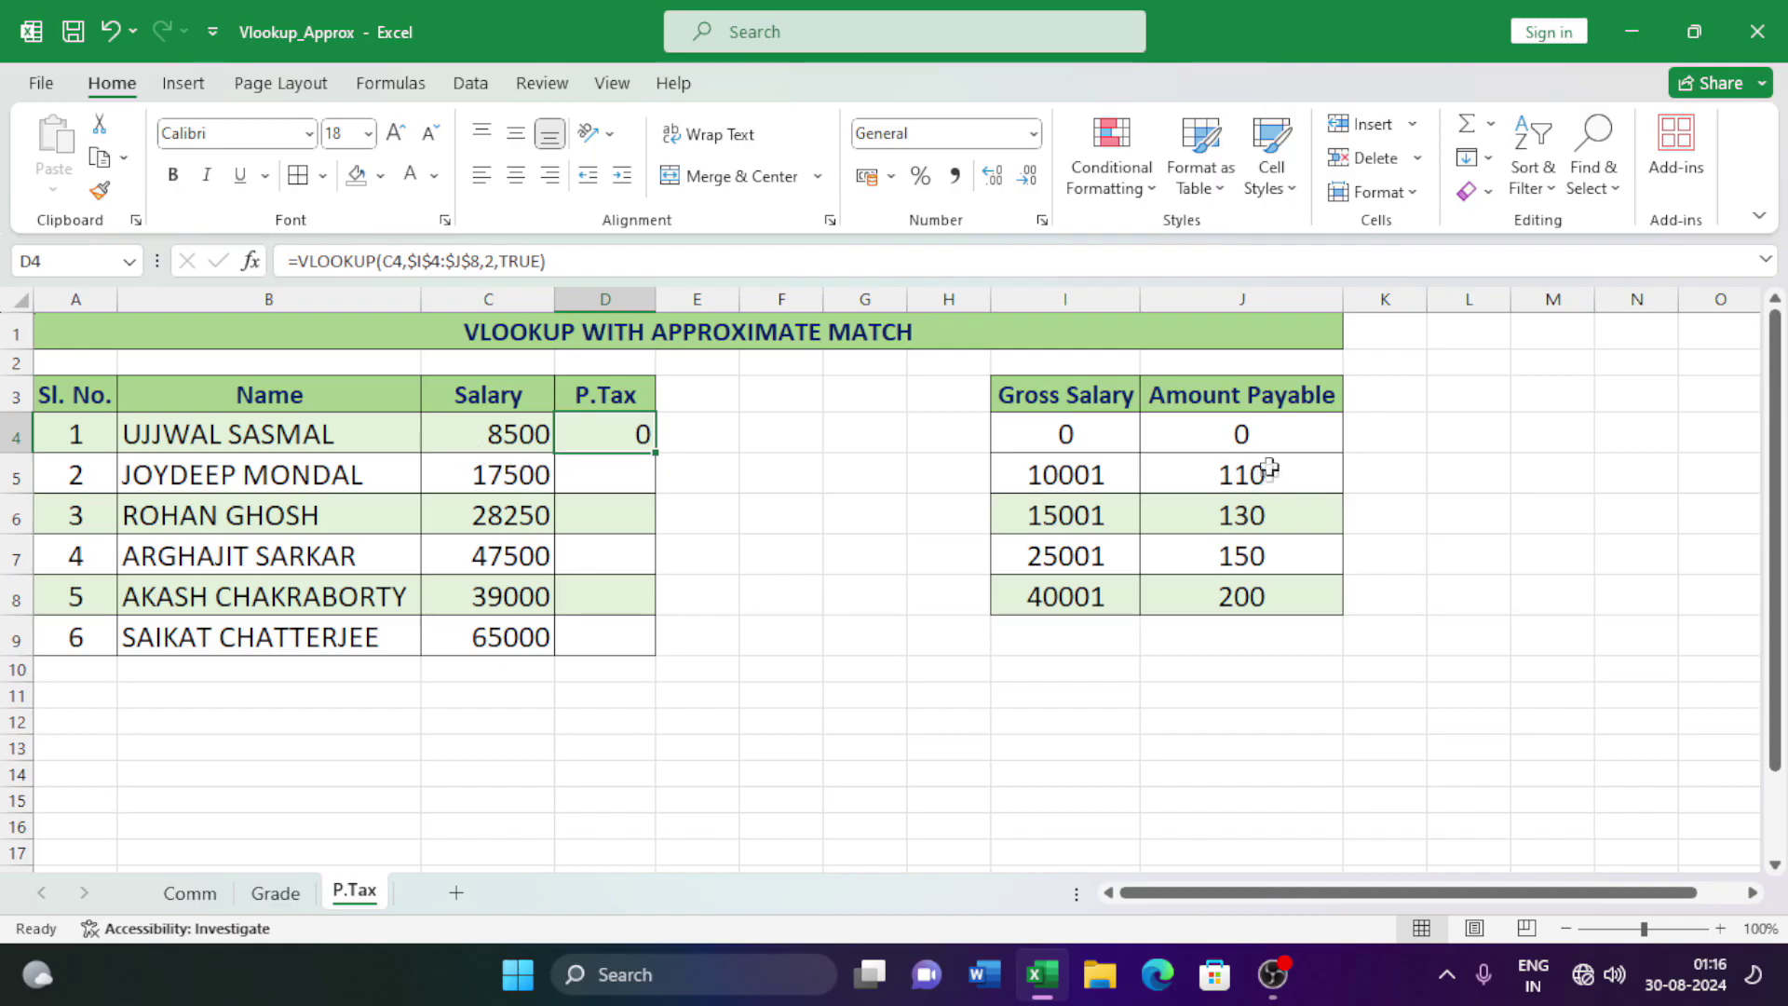
left_click(1272, 435)
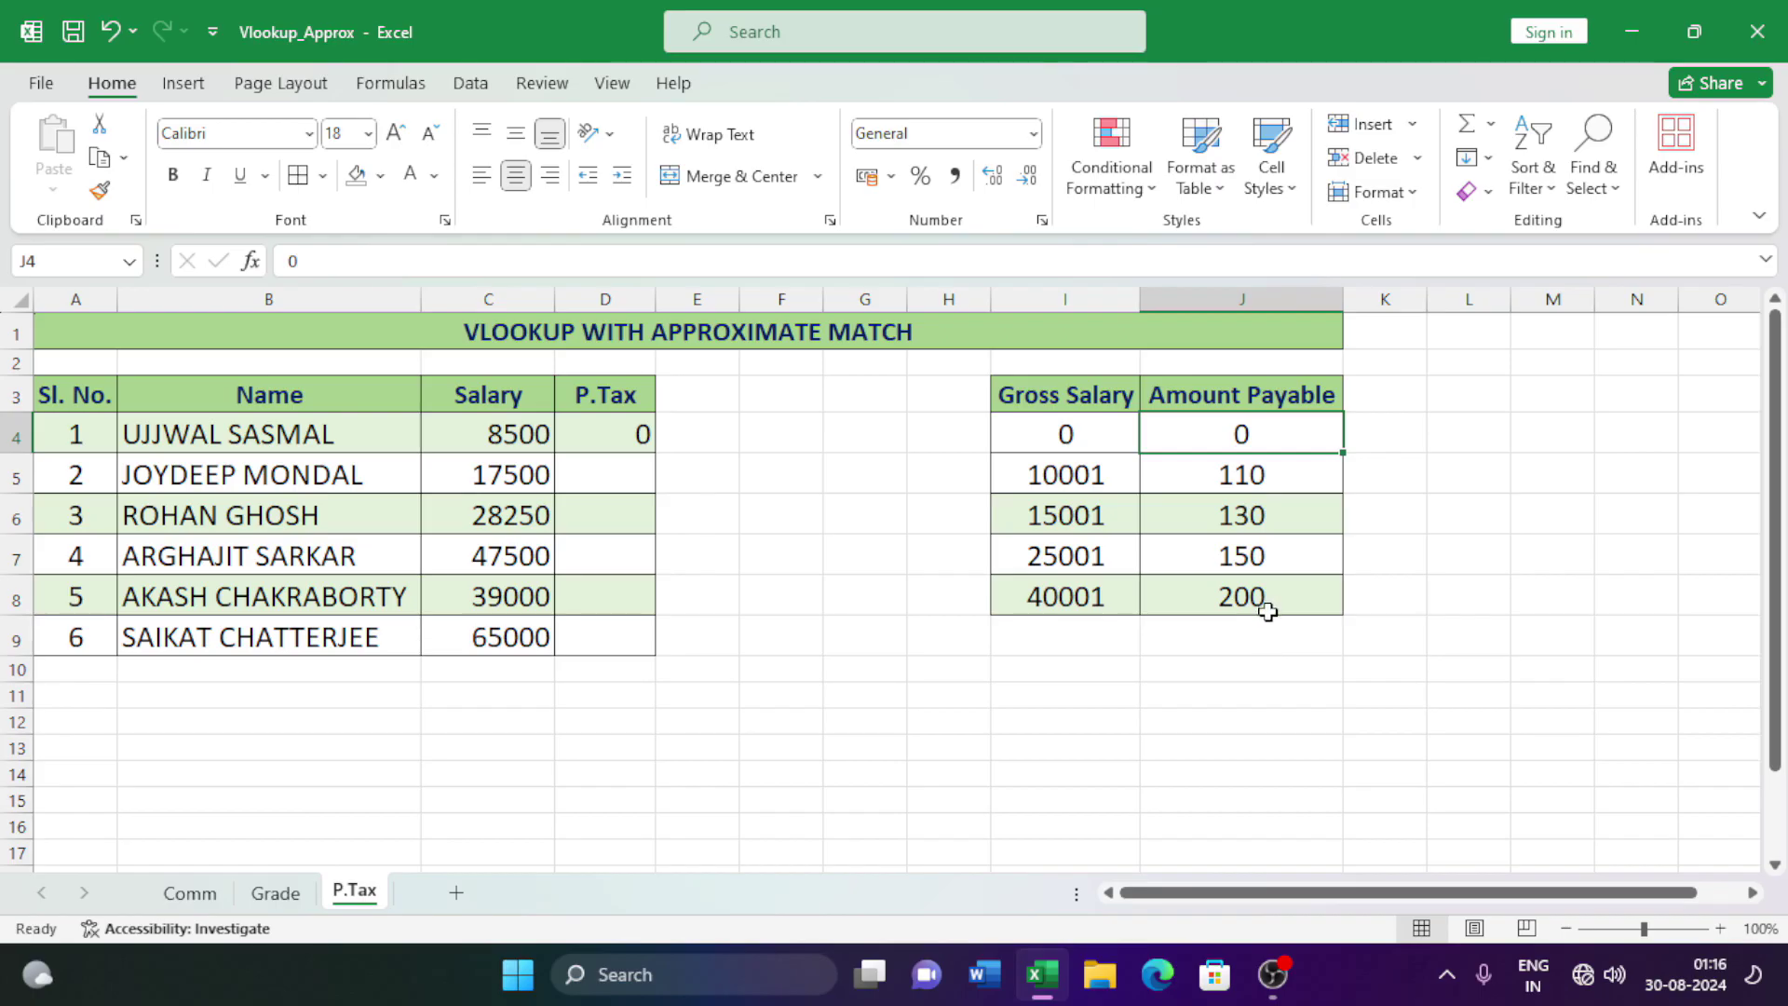
left_click(650, 442)
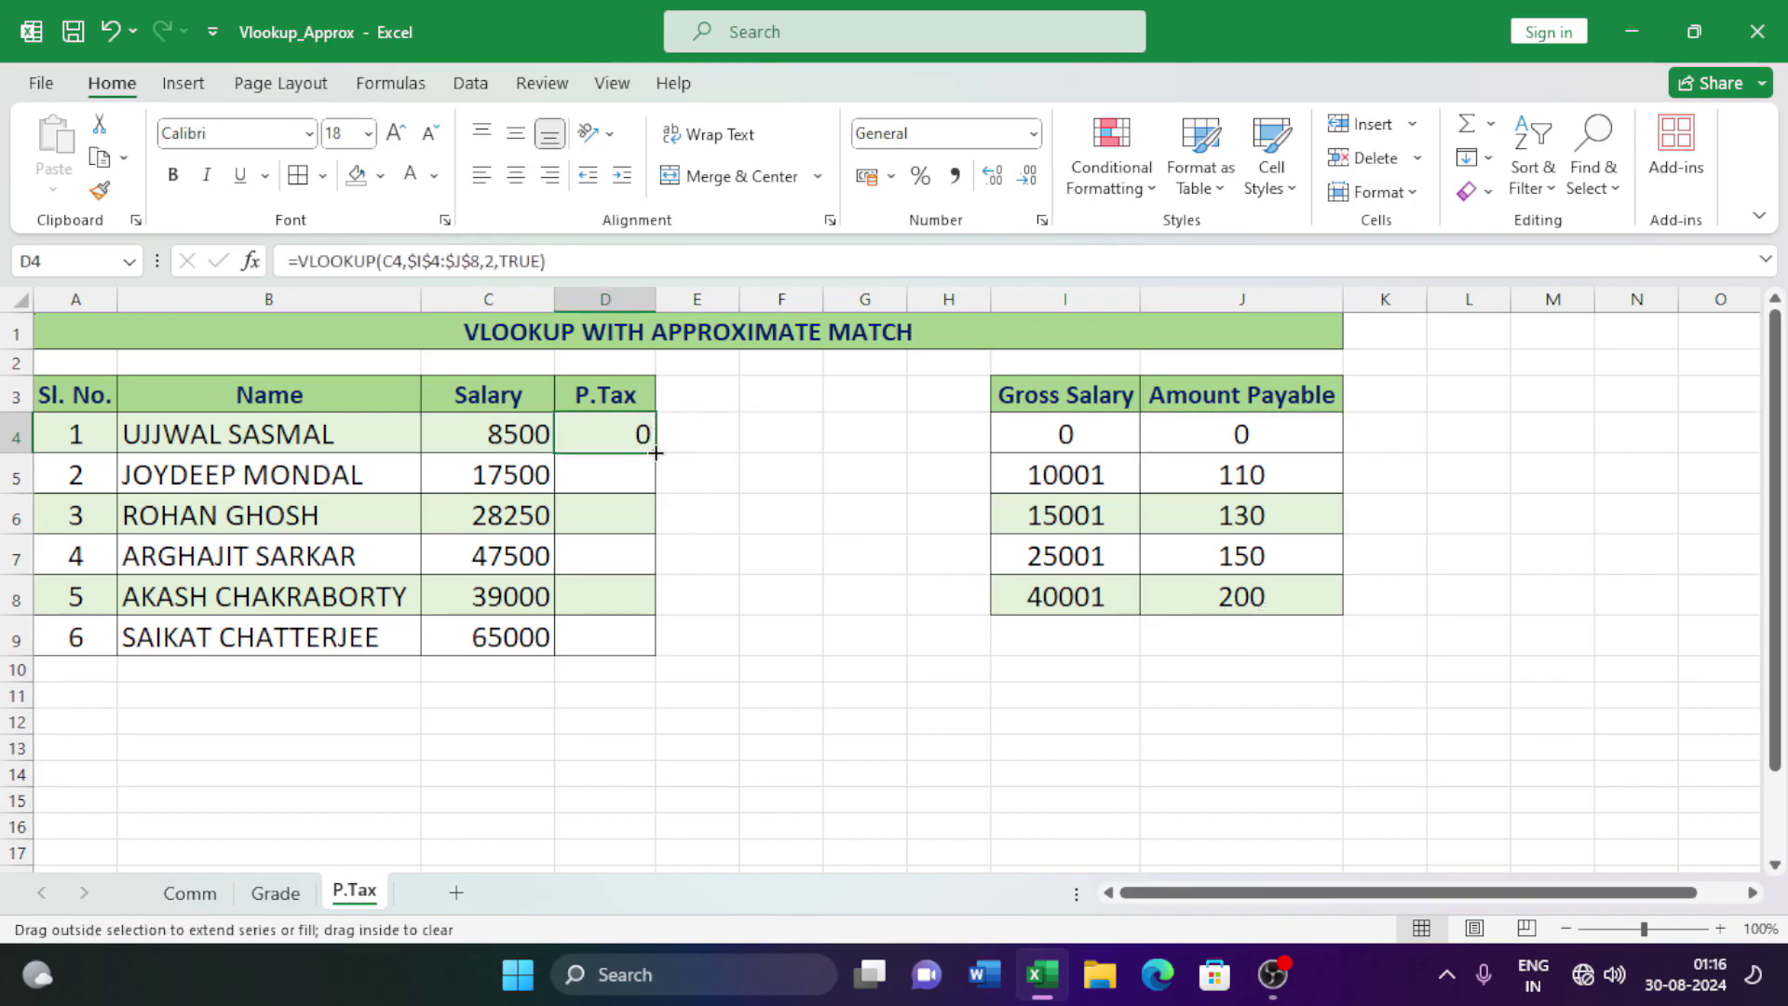
double_click(659, 457)
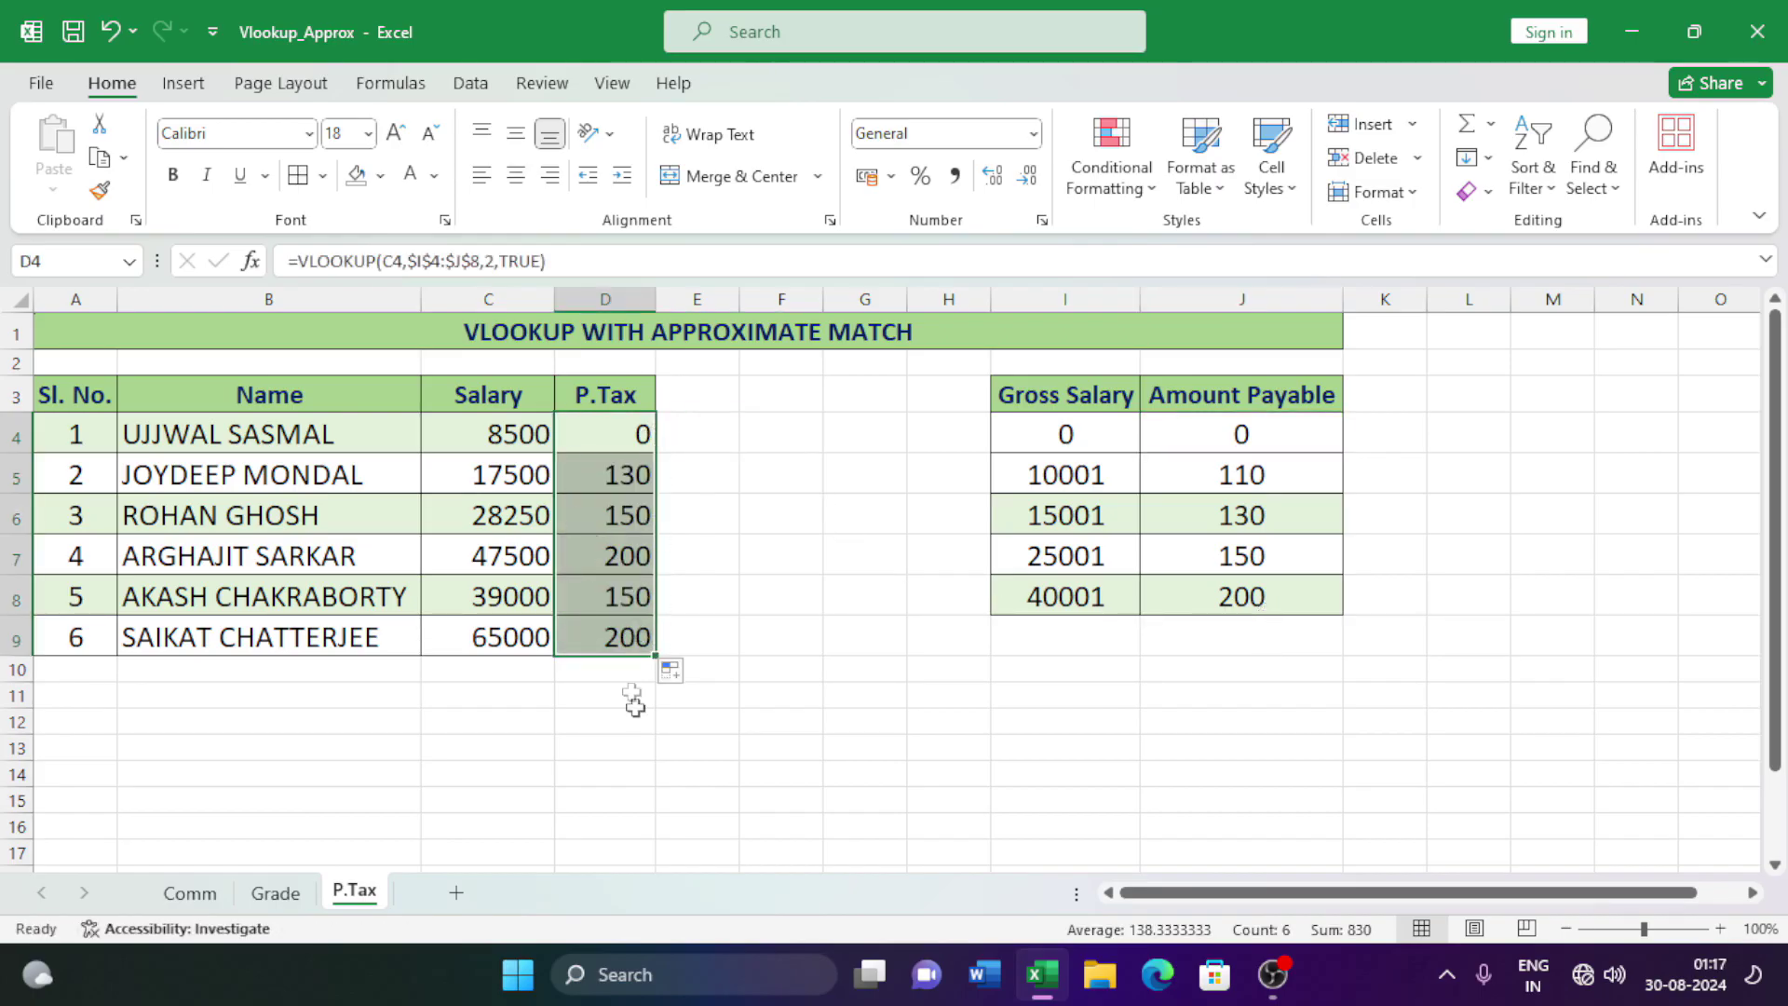
left_click(745, 547)
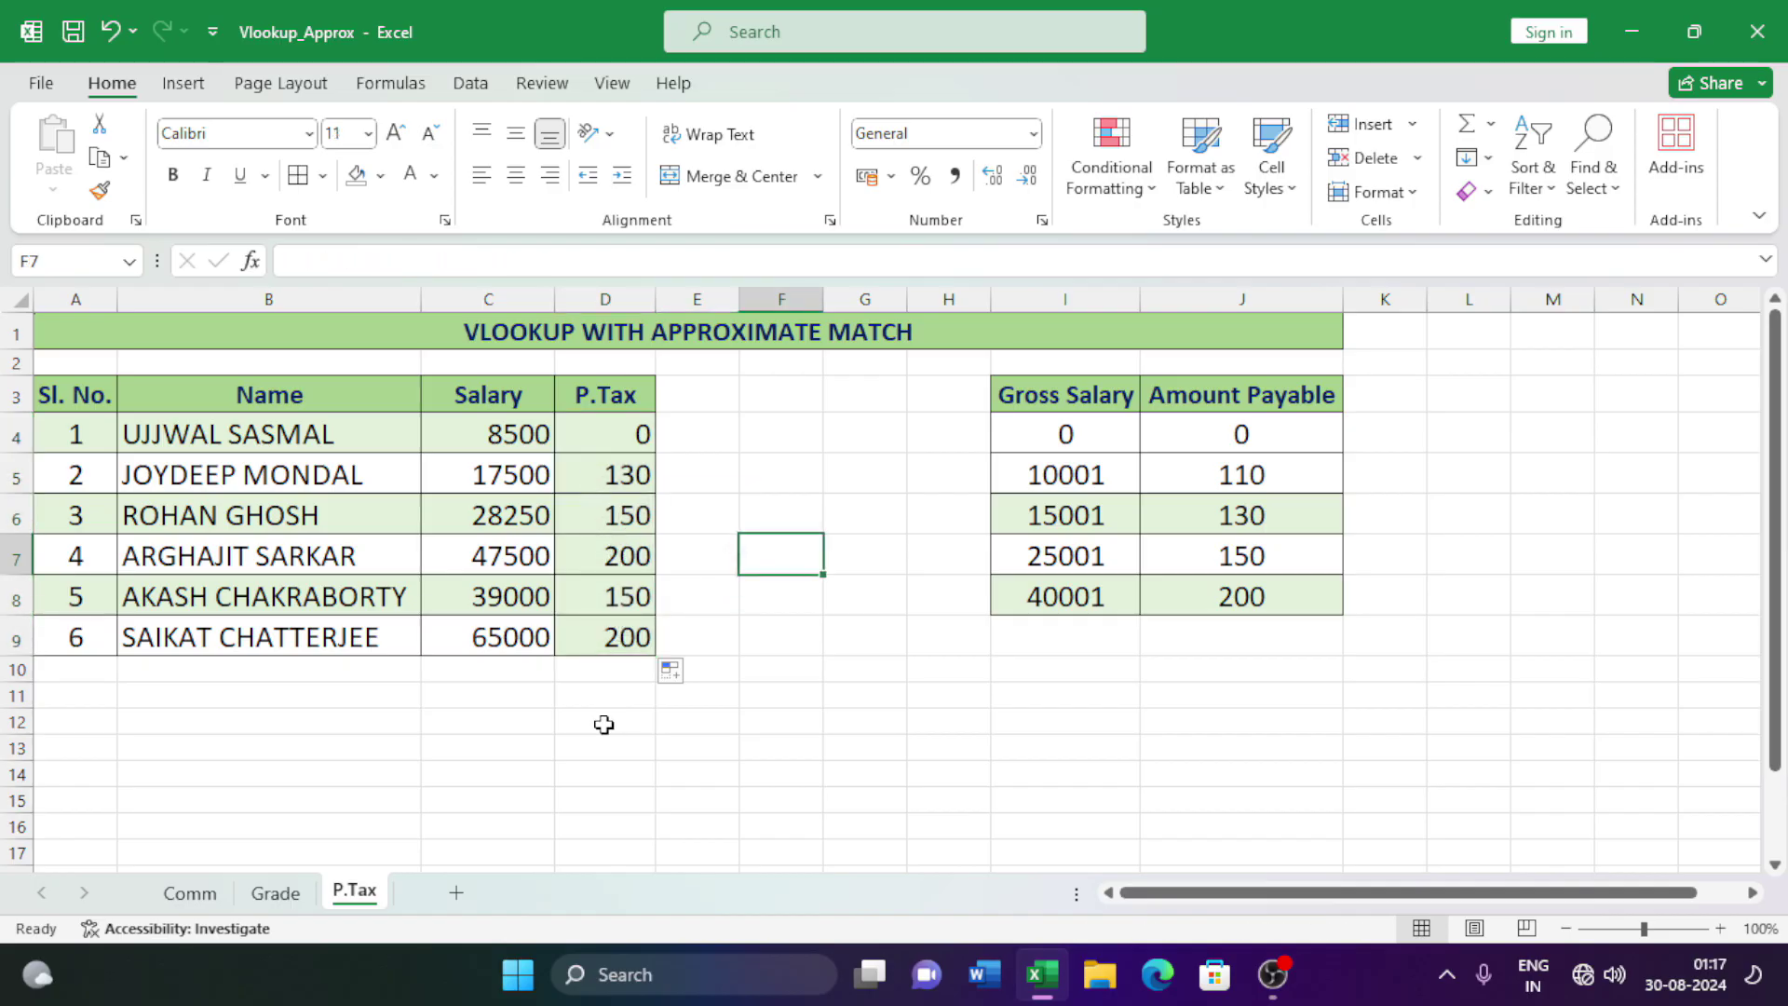